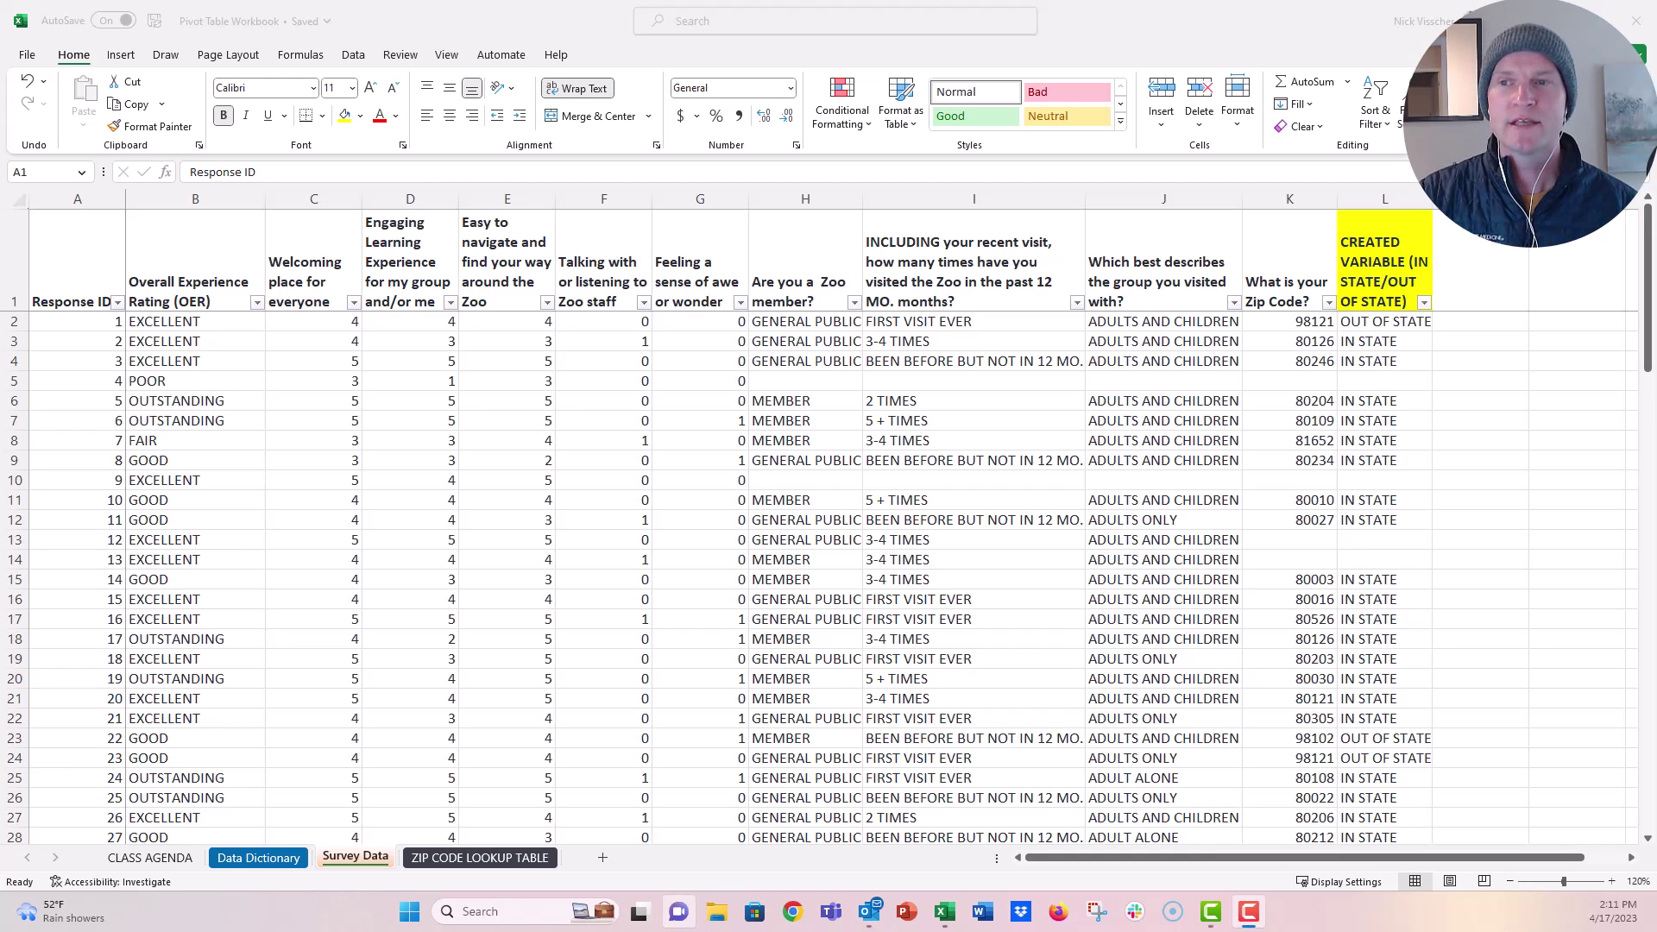
- Focus the survey workbook and click the first Response ID and the EXCELLENT rating in B2
left_click(76, 259)
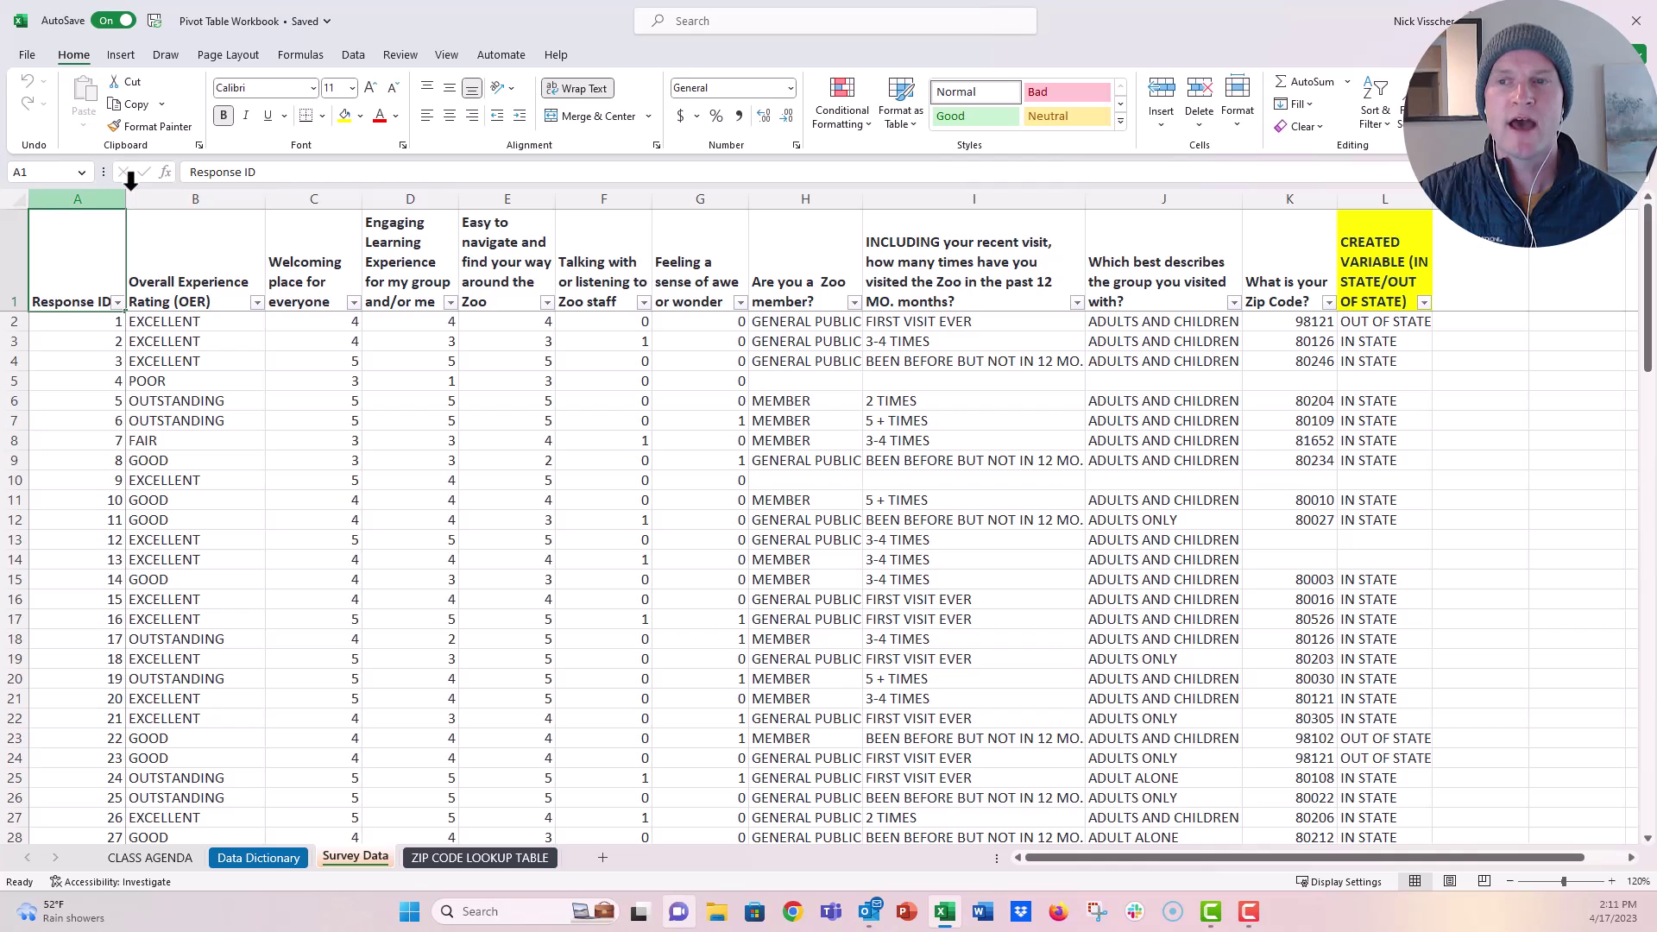
left_click(84, 196)
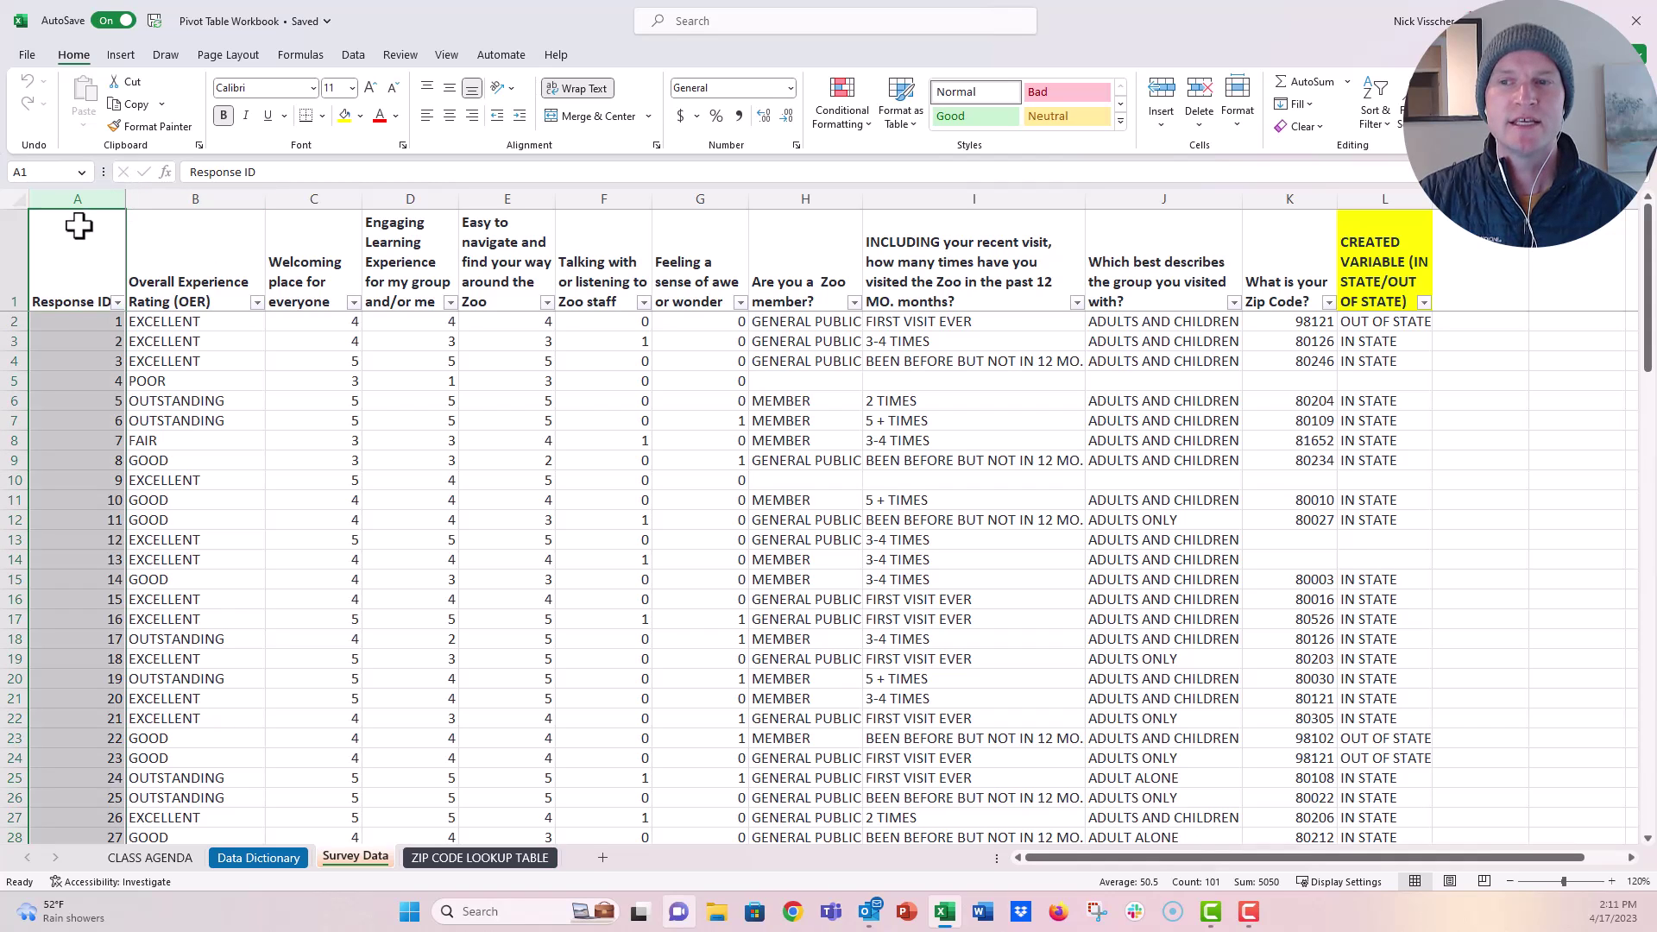
left_click(60, 319)
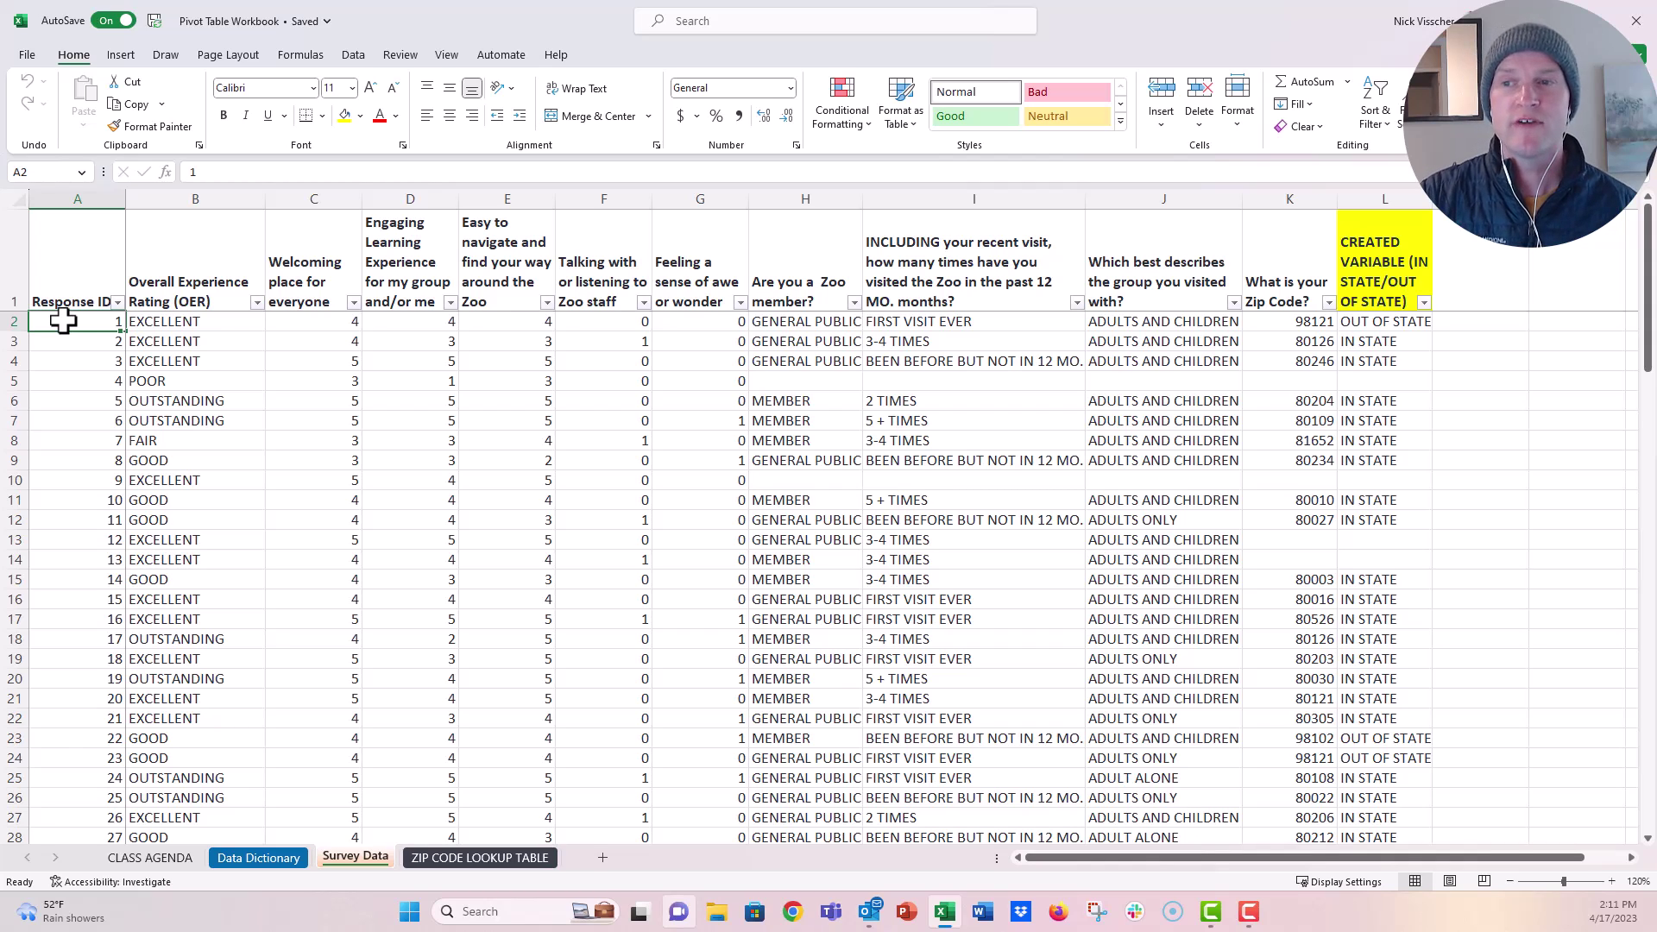
left_click(233, 319)
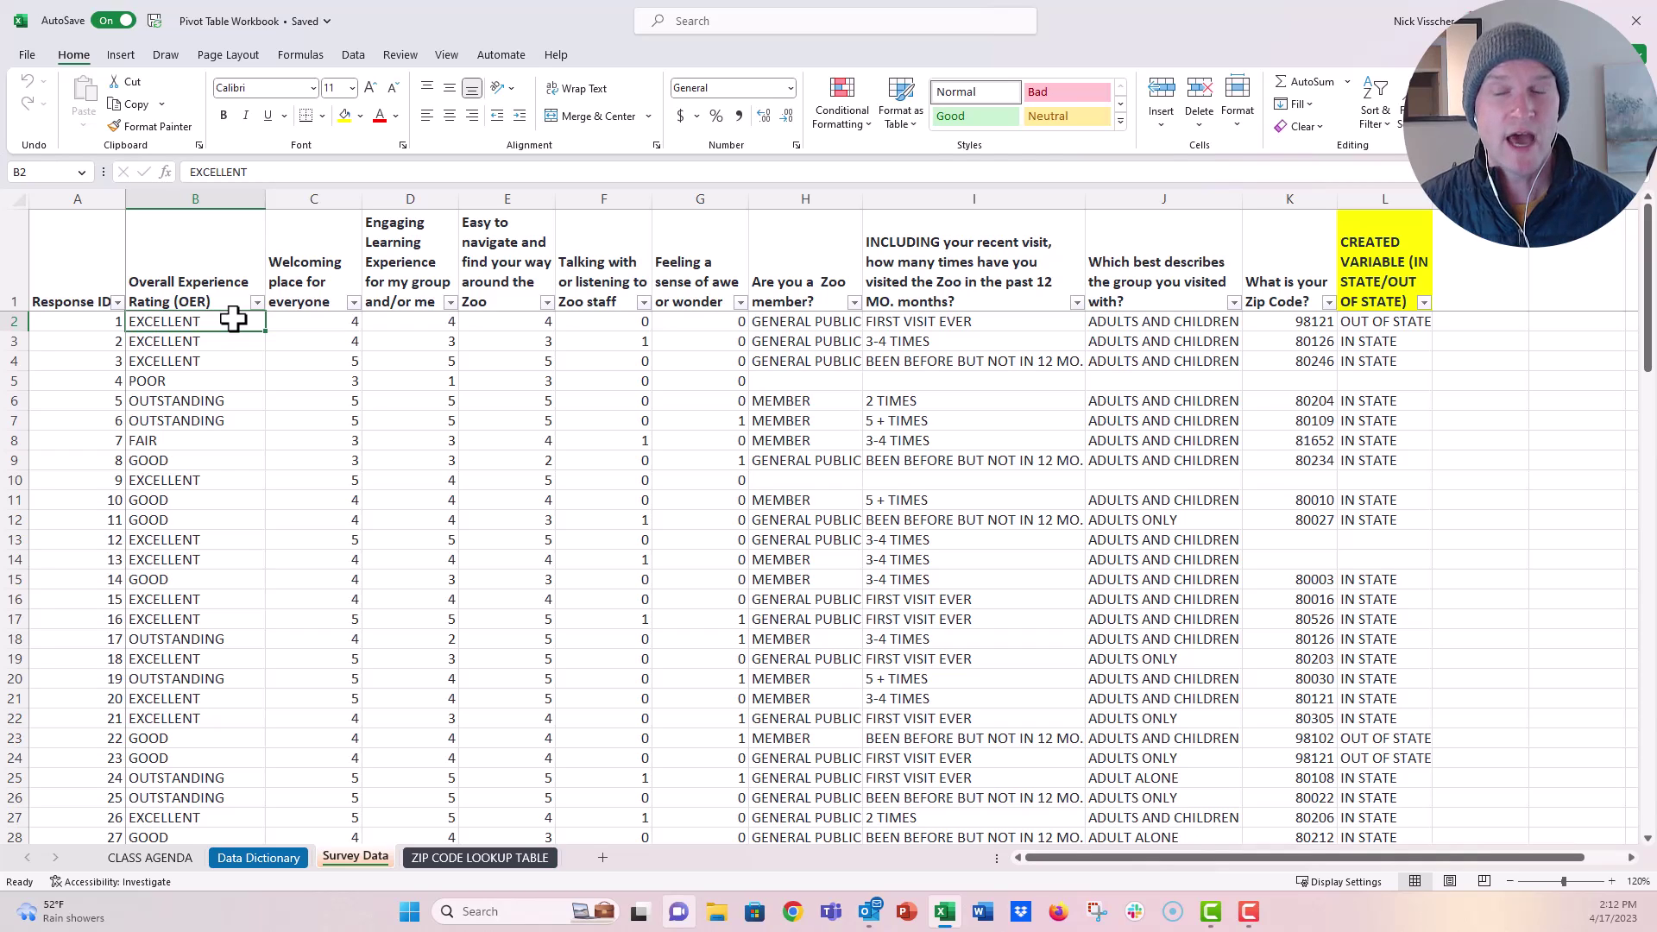
- Select columns A through L and insert a PivotTable on a new worksheet
left_click(86, 194)
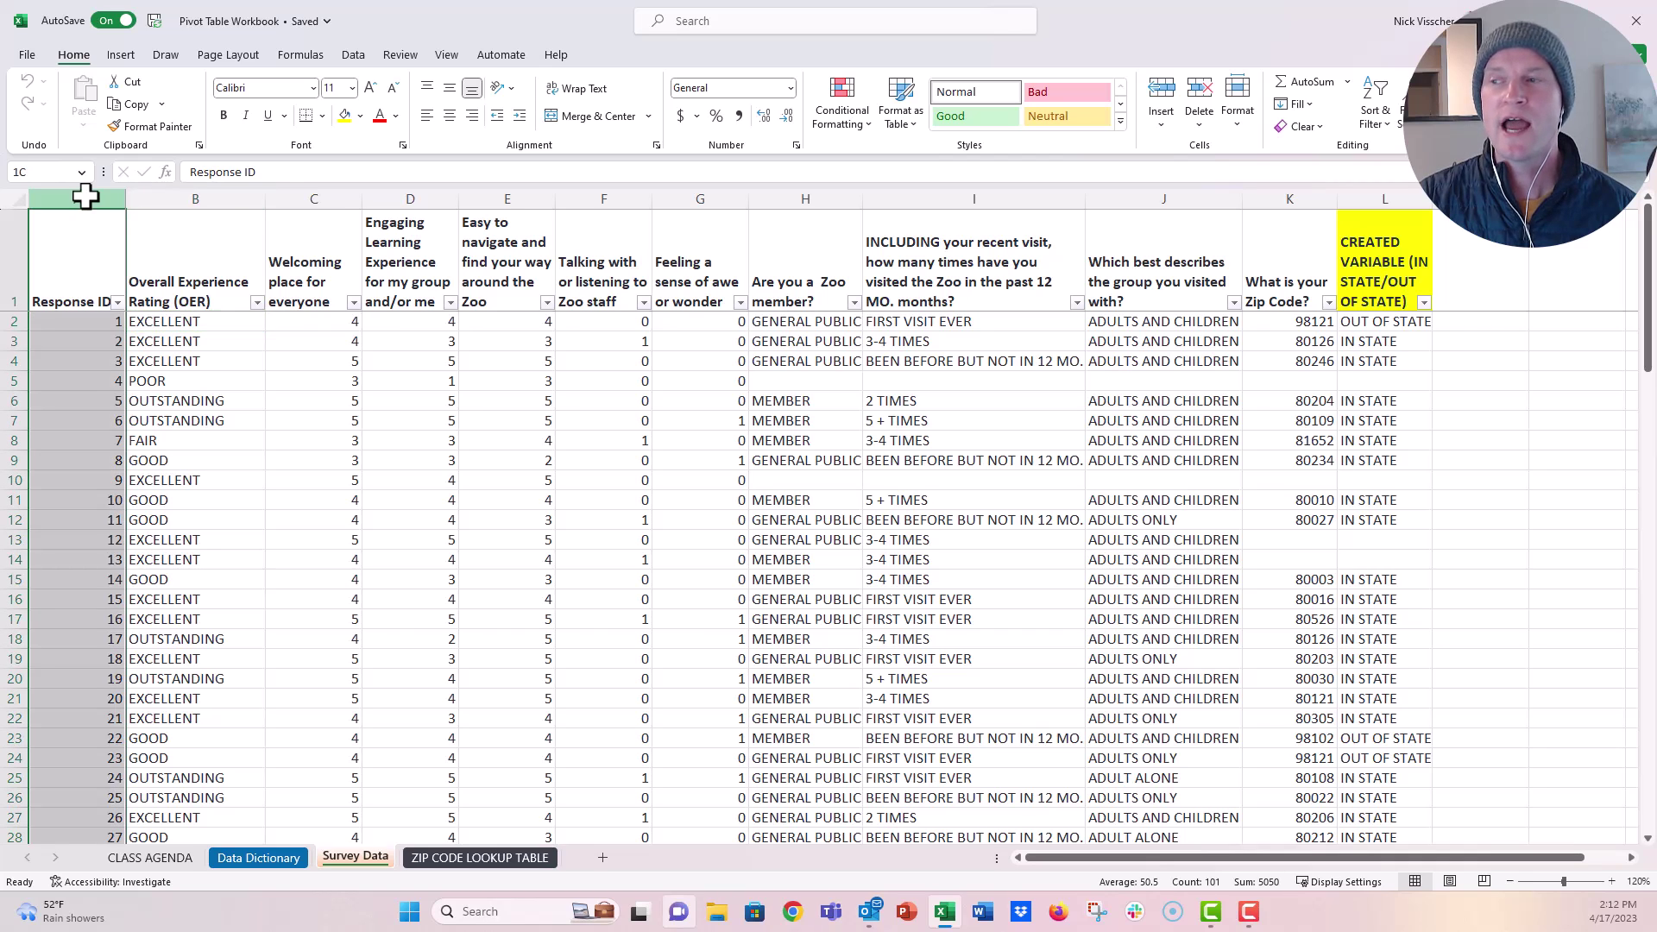
left_click_drag(85, 197, 1389, 145)
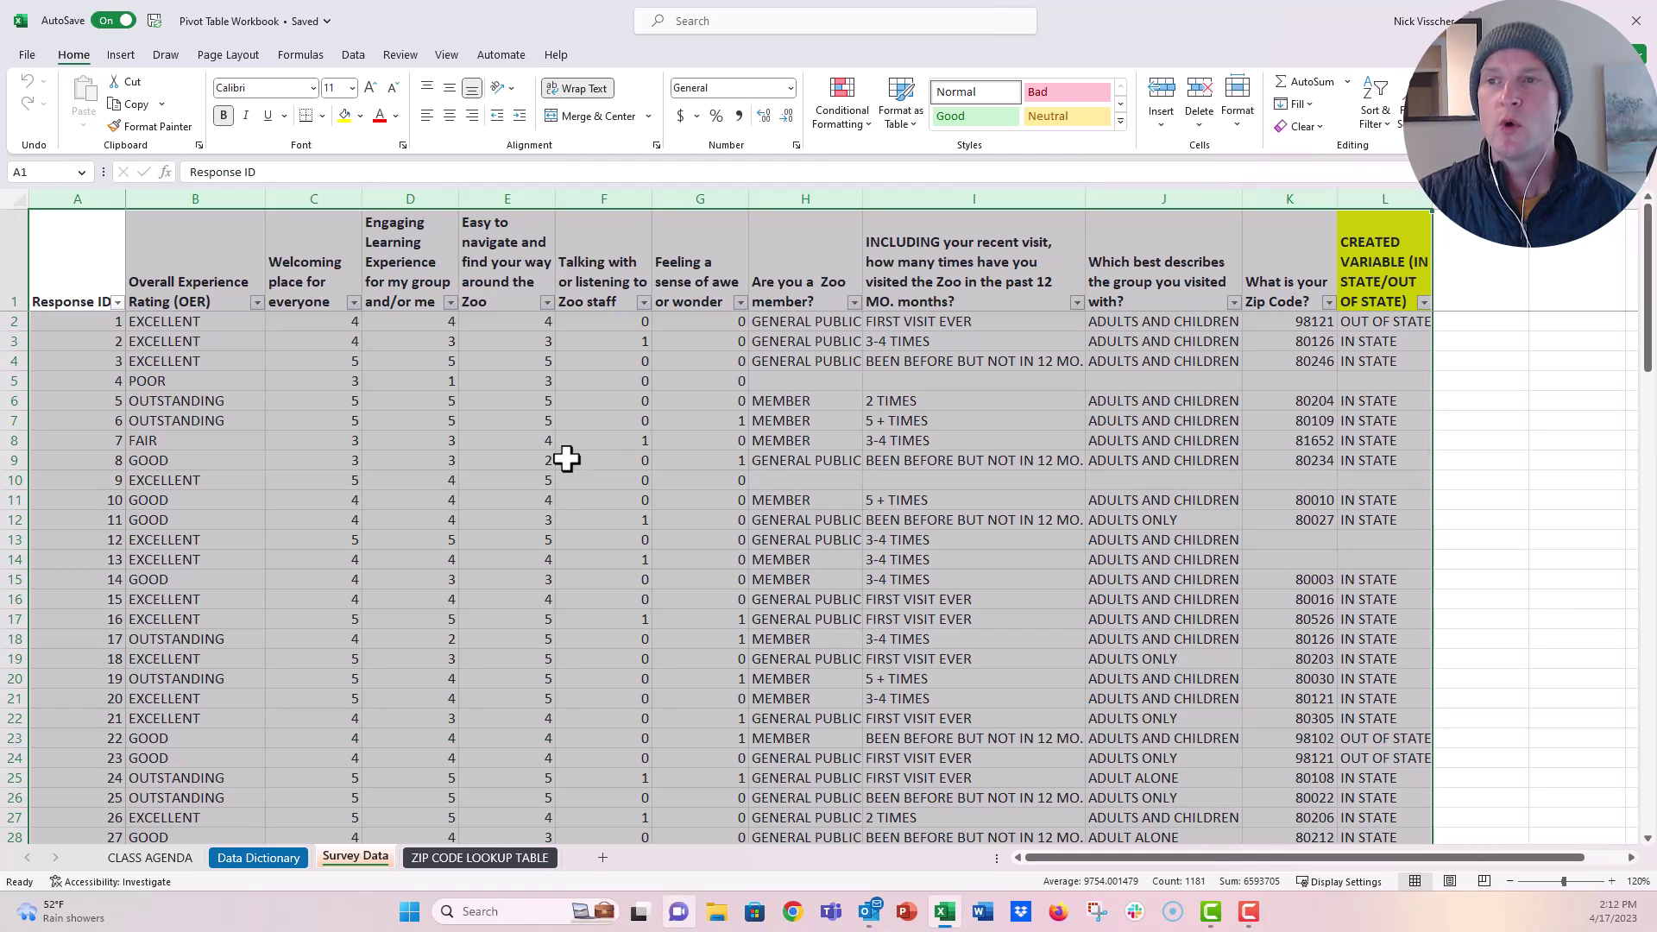
left_click(121, 57)
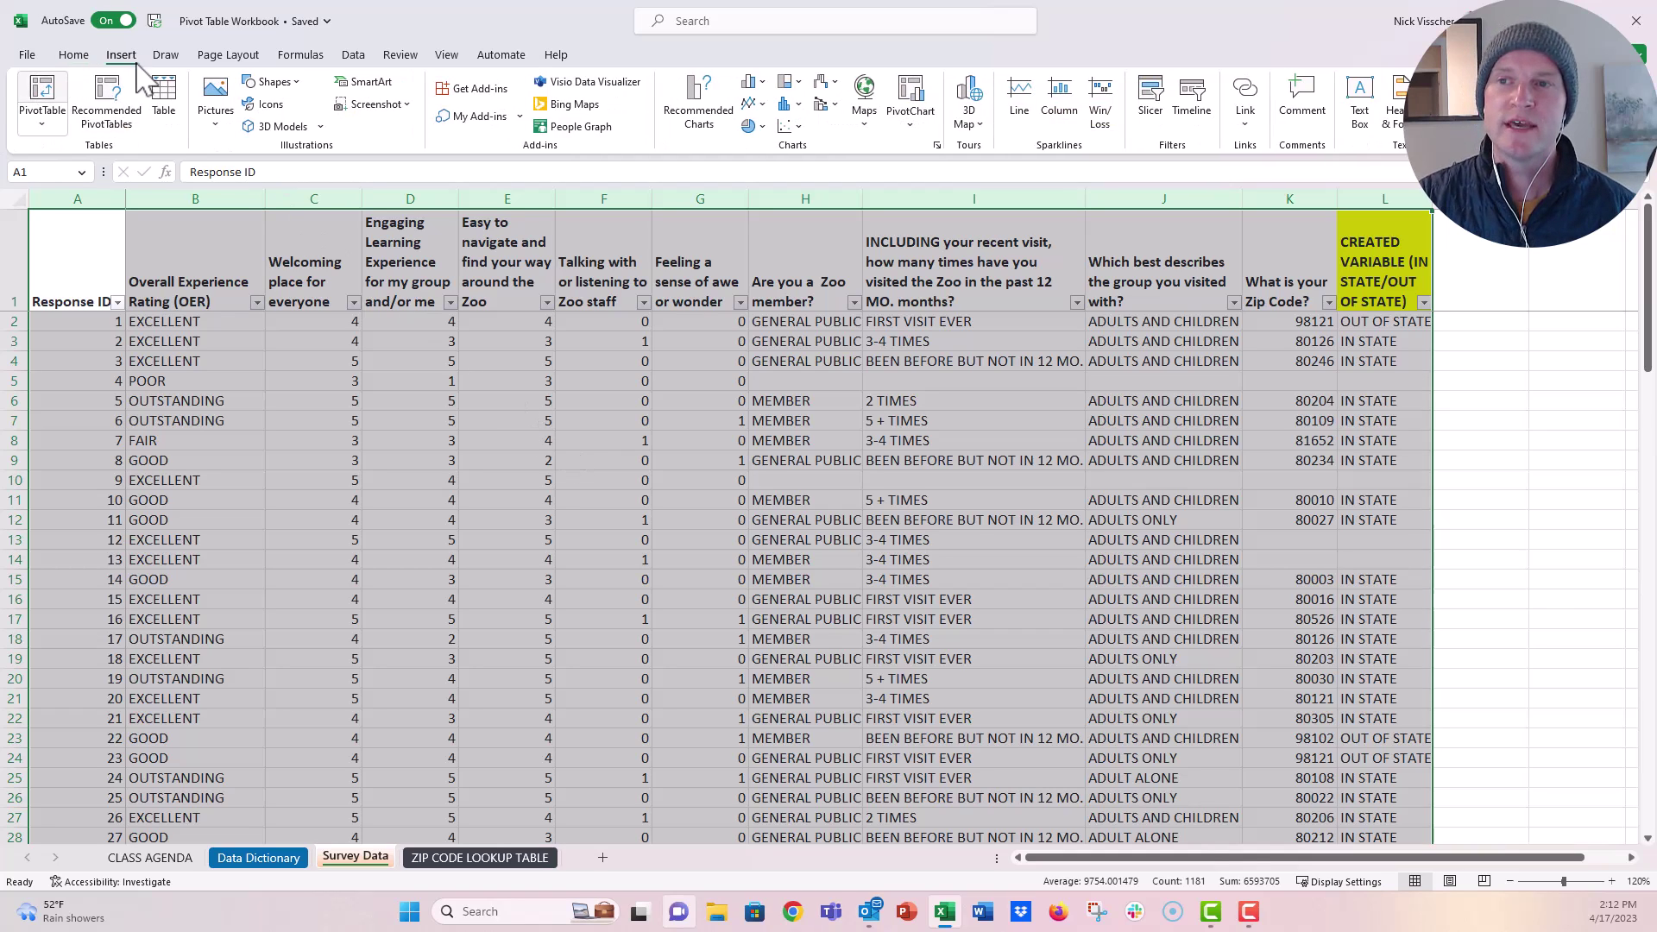
left_click(42, 94)
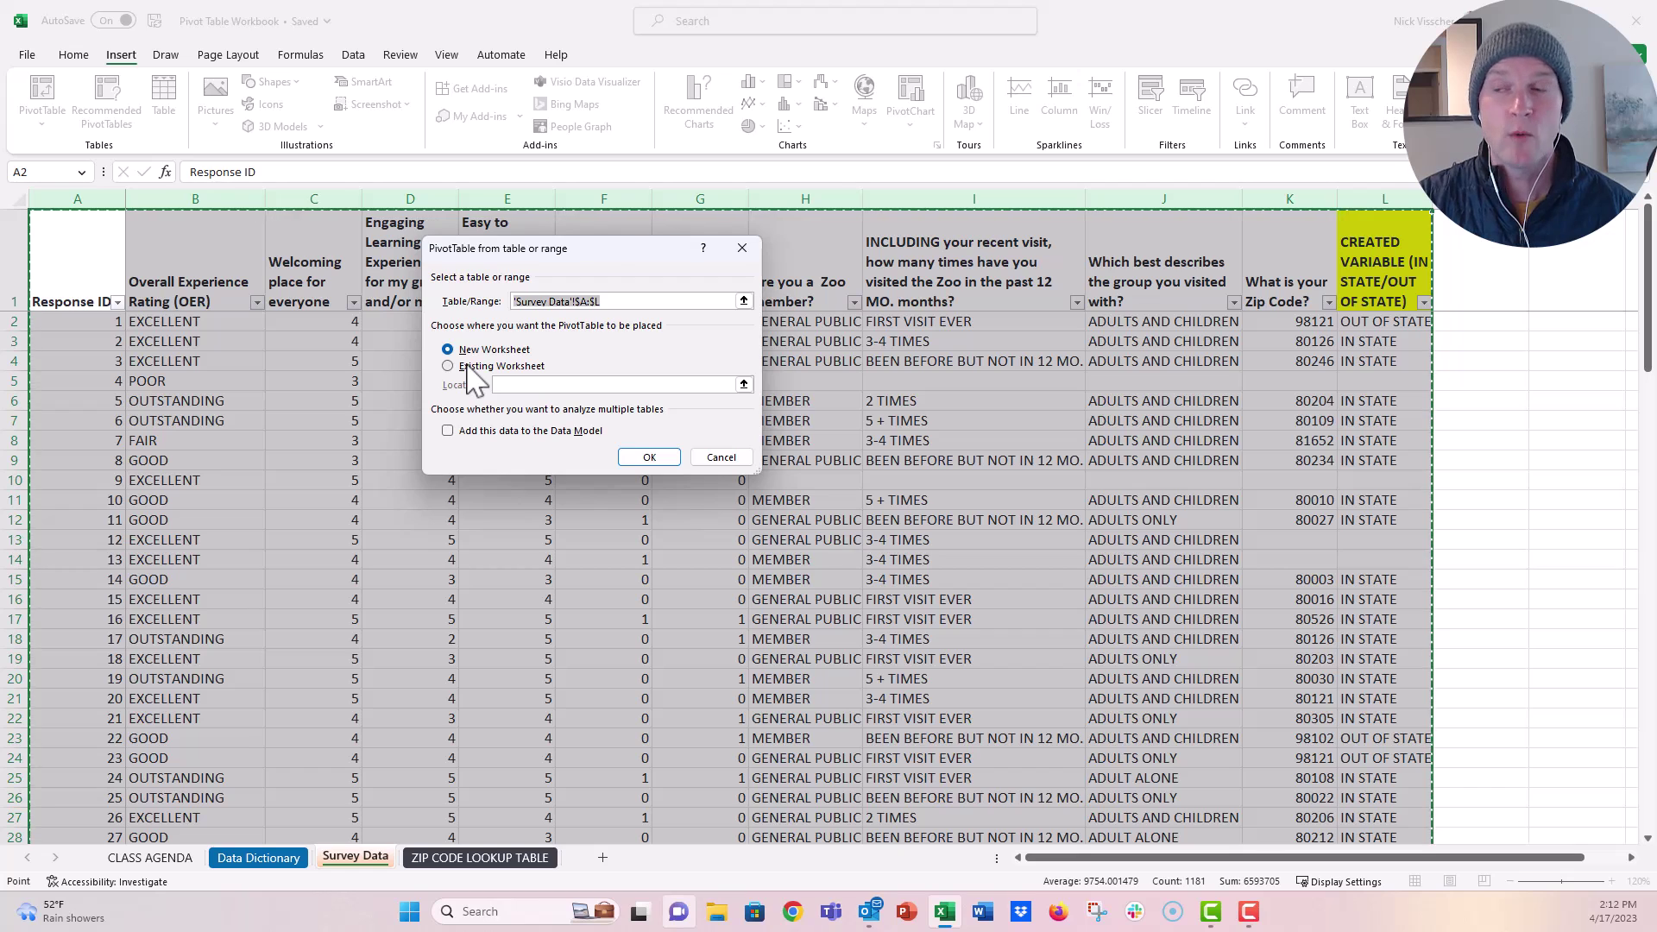
left_click(660, 457)
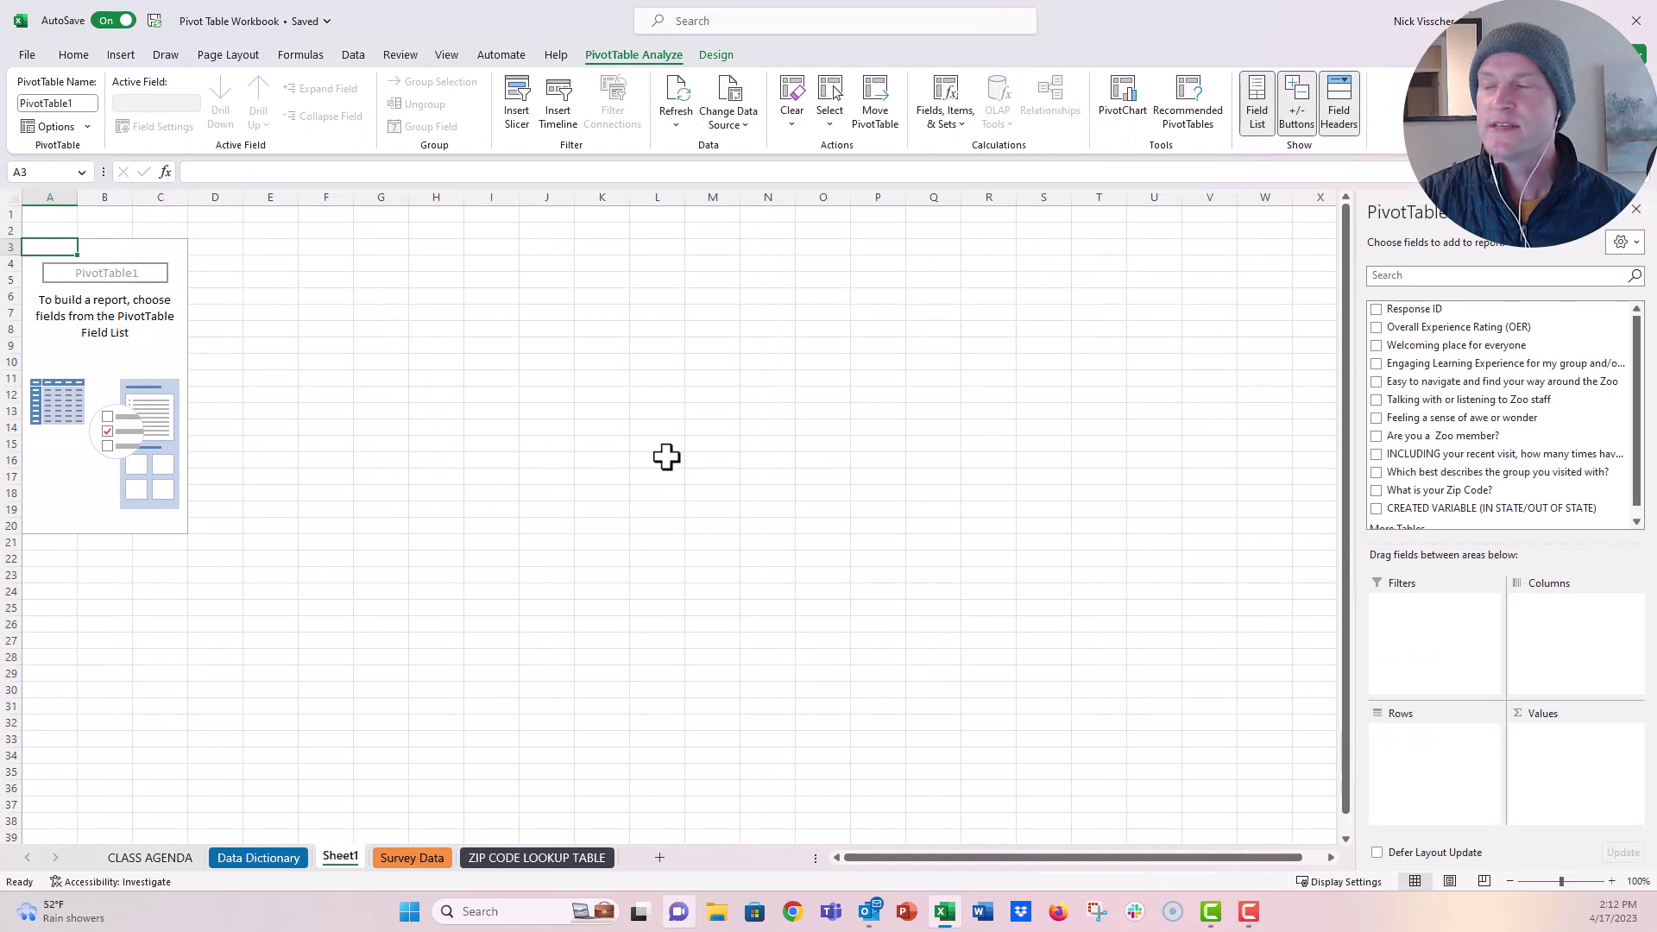
mouse_move(1476, 311)
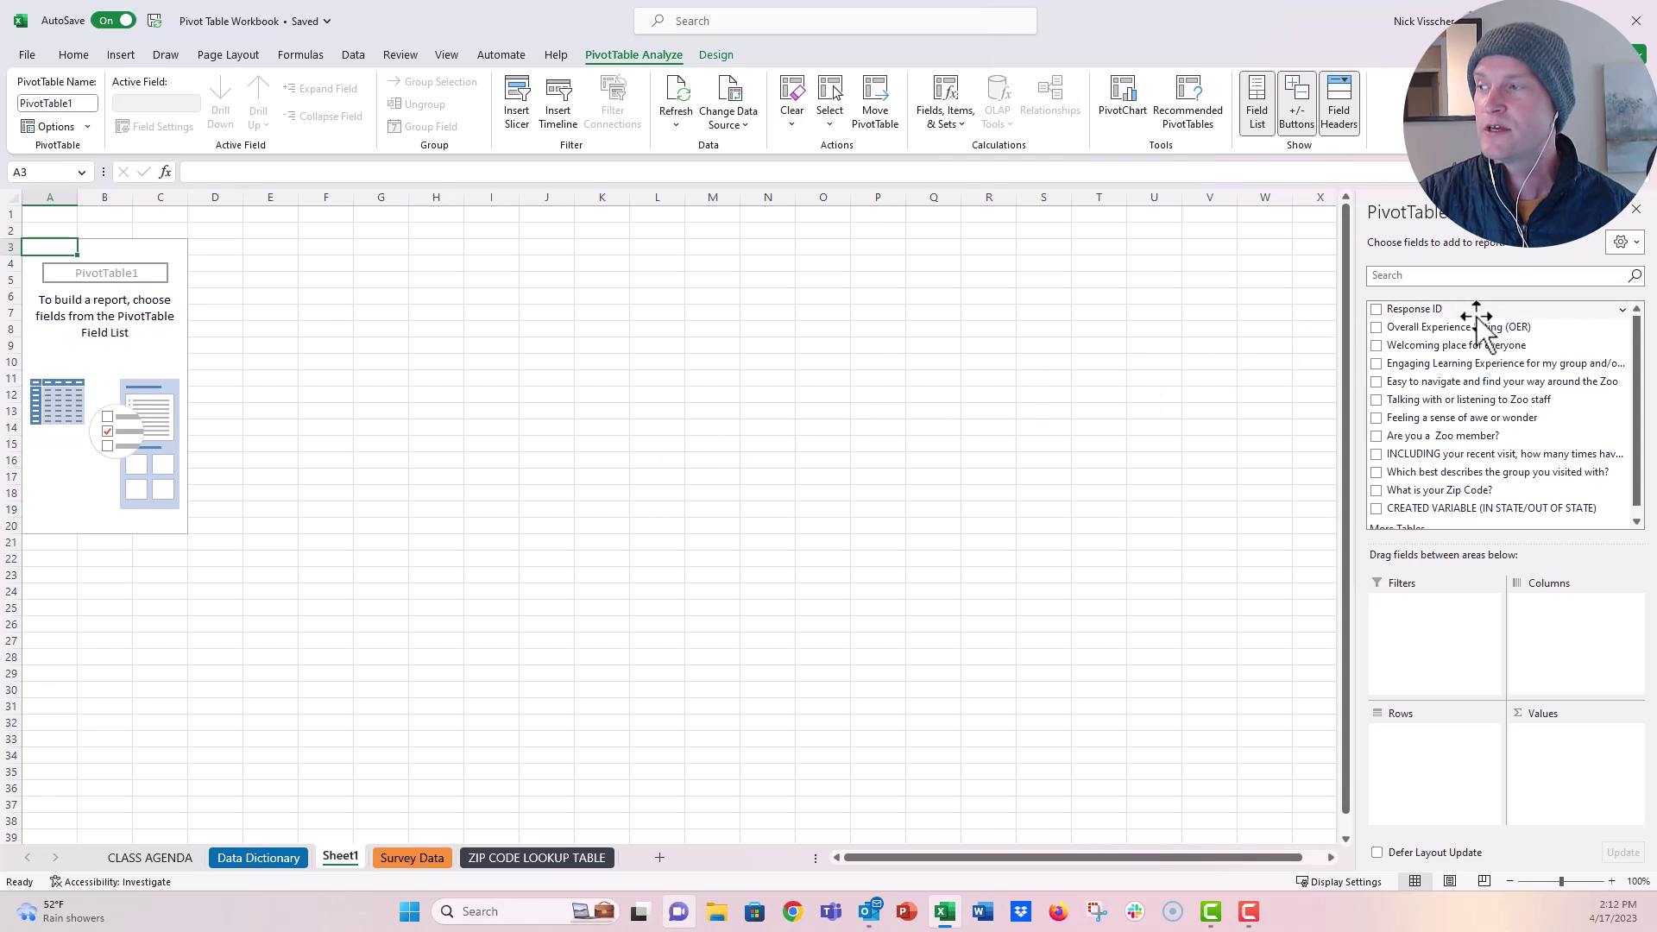
- Add Response ID to Values and summarize it by Count instead of Sum, totalling 100
left_click_drag(1476, 319, 1545, 759)
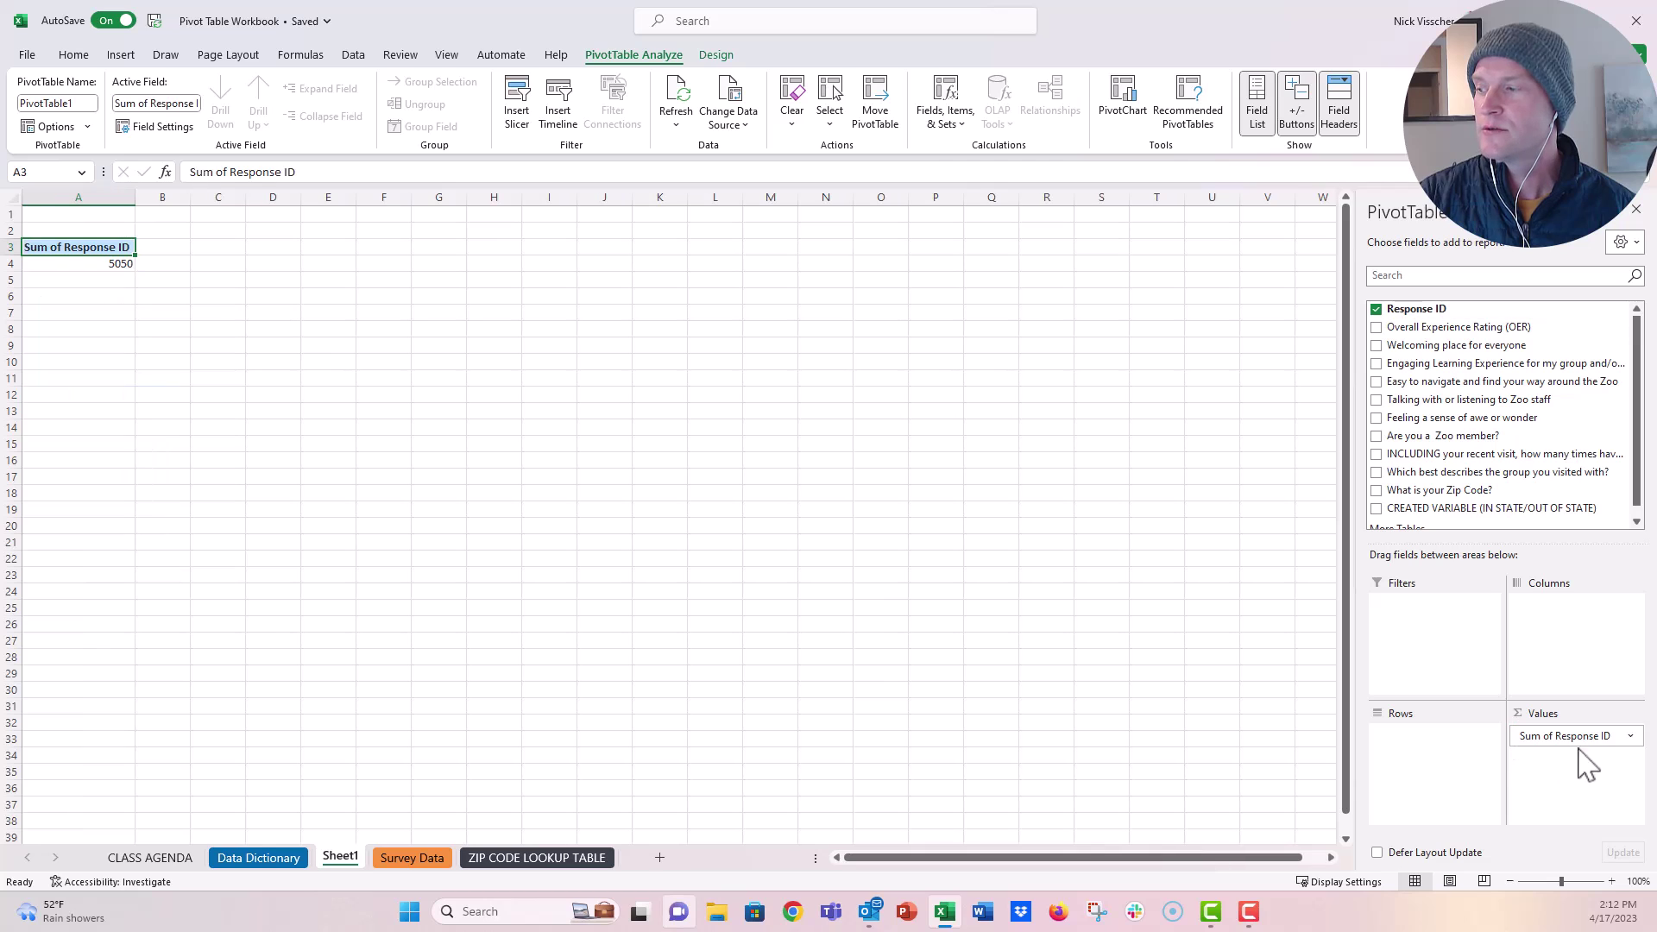
left_click(1629, 736)
left_click(1602, 718)
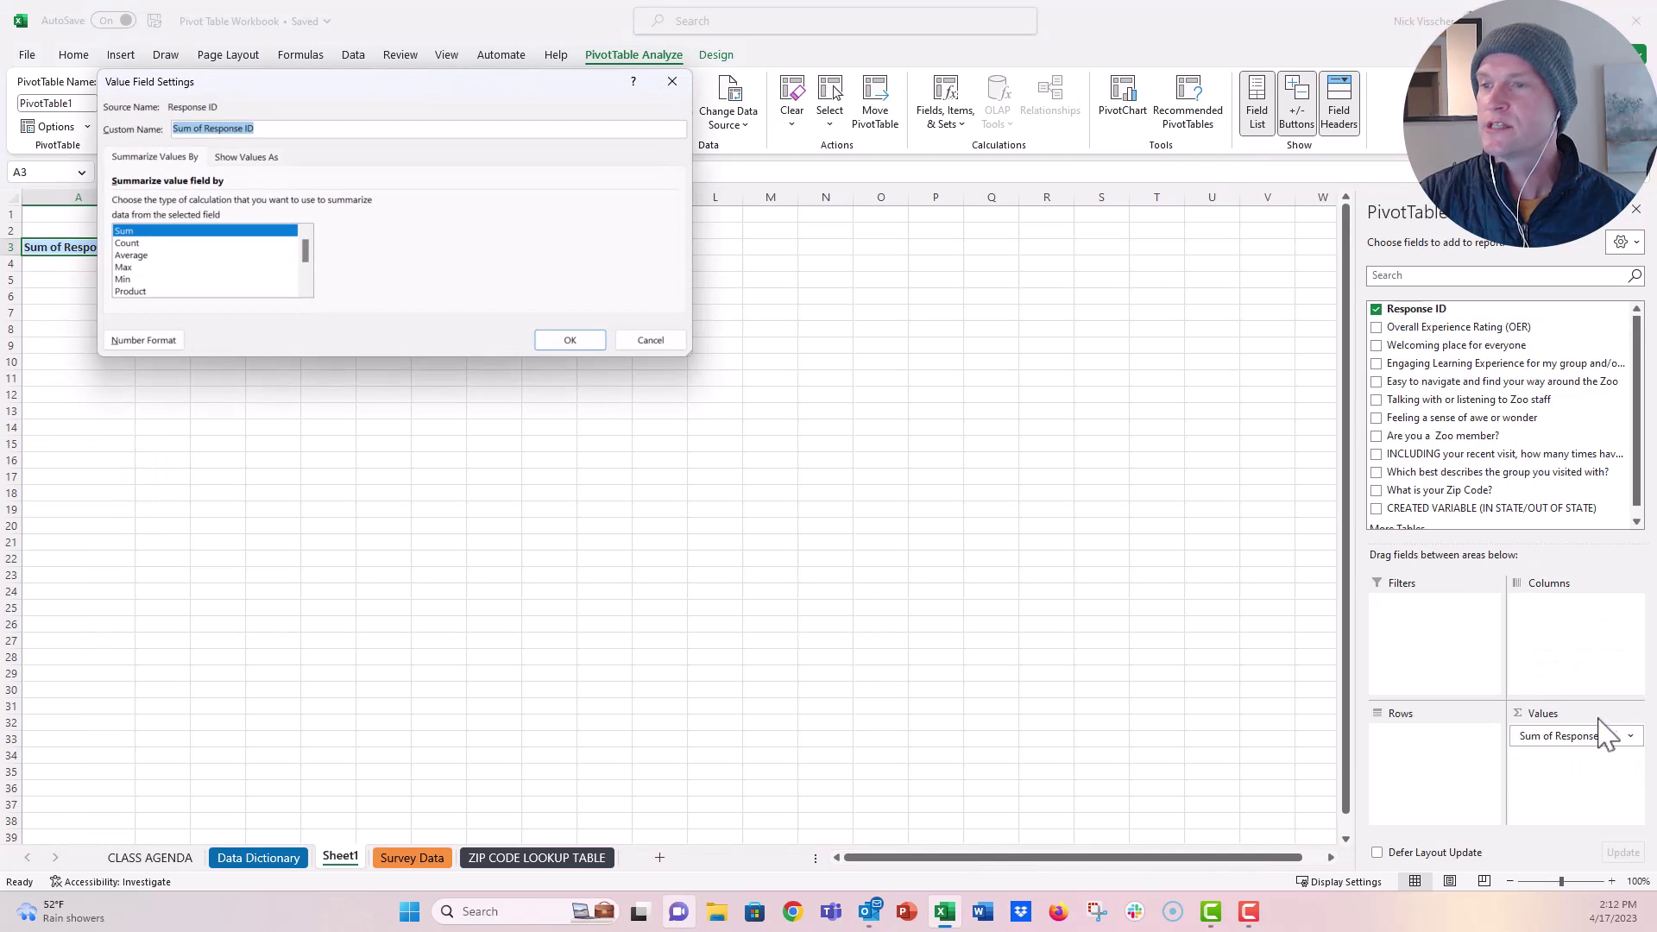
left_click(193, 244)
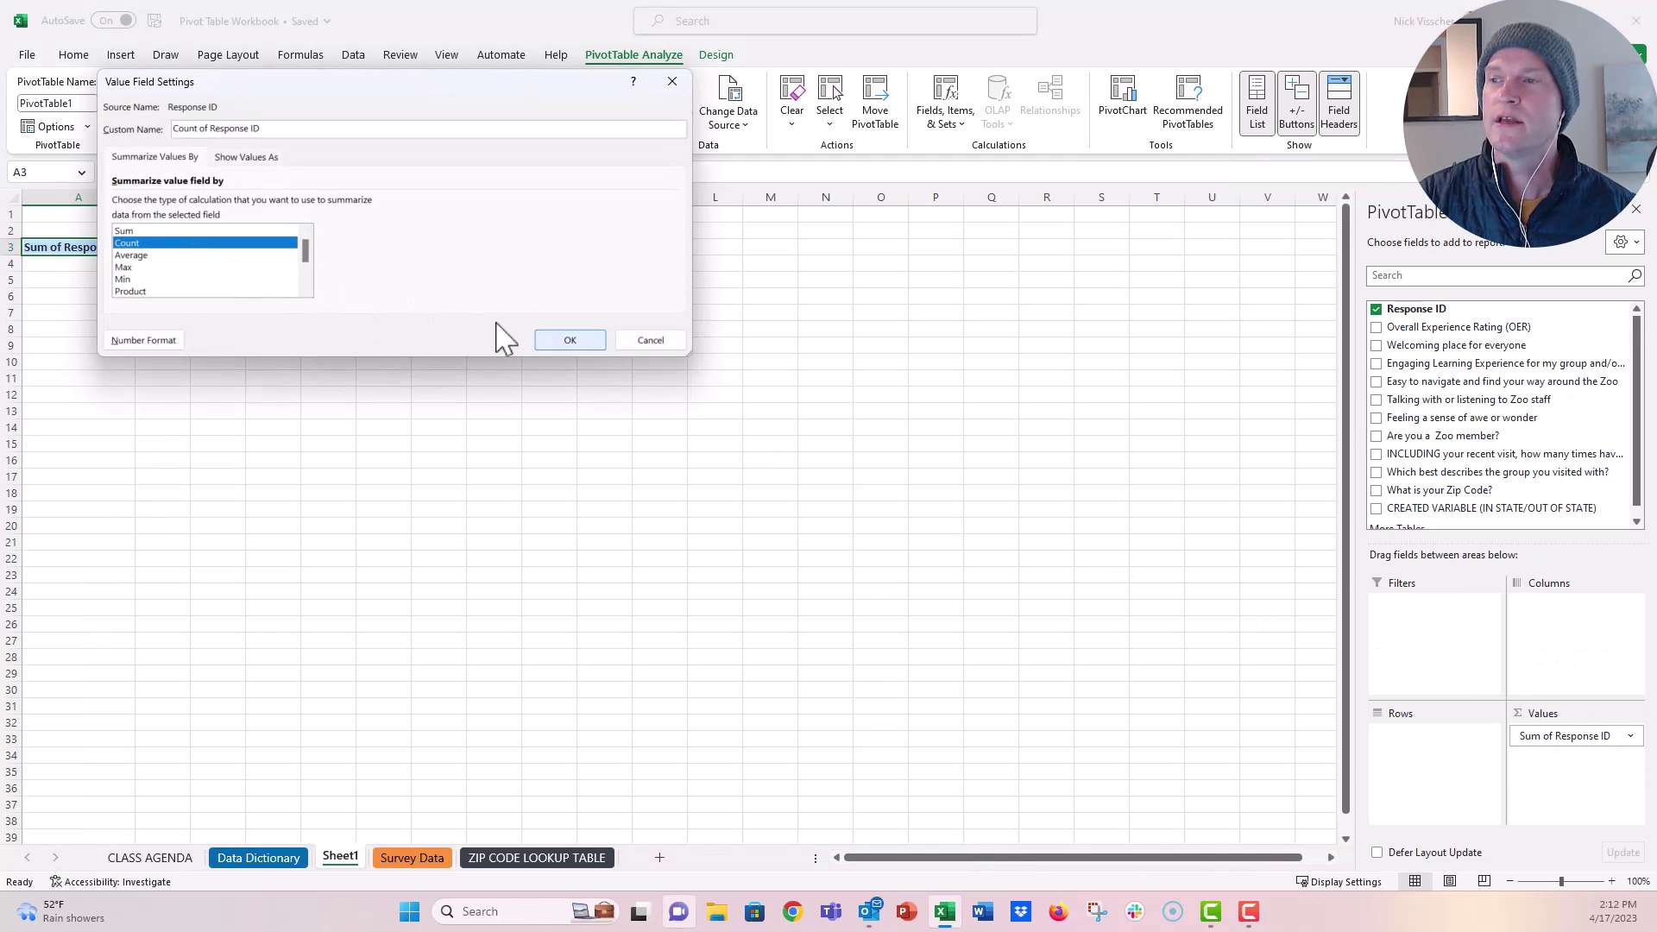
left_click(569, 340)
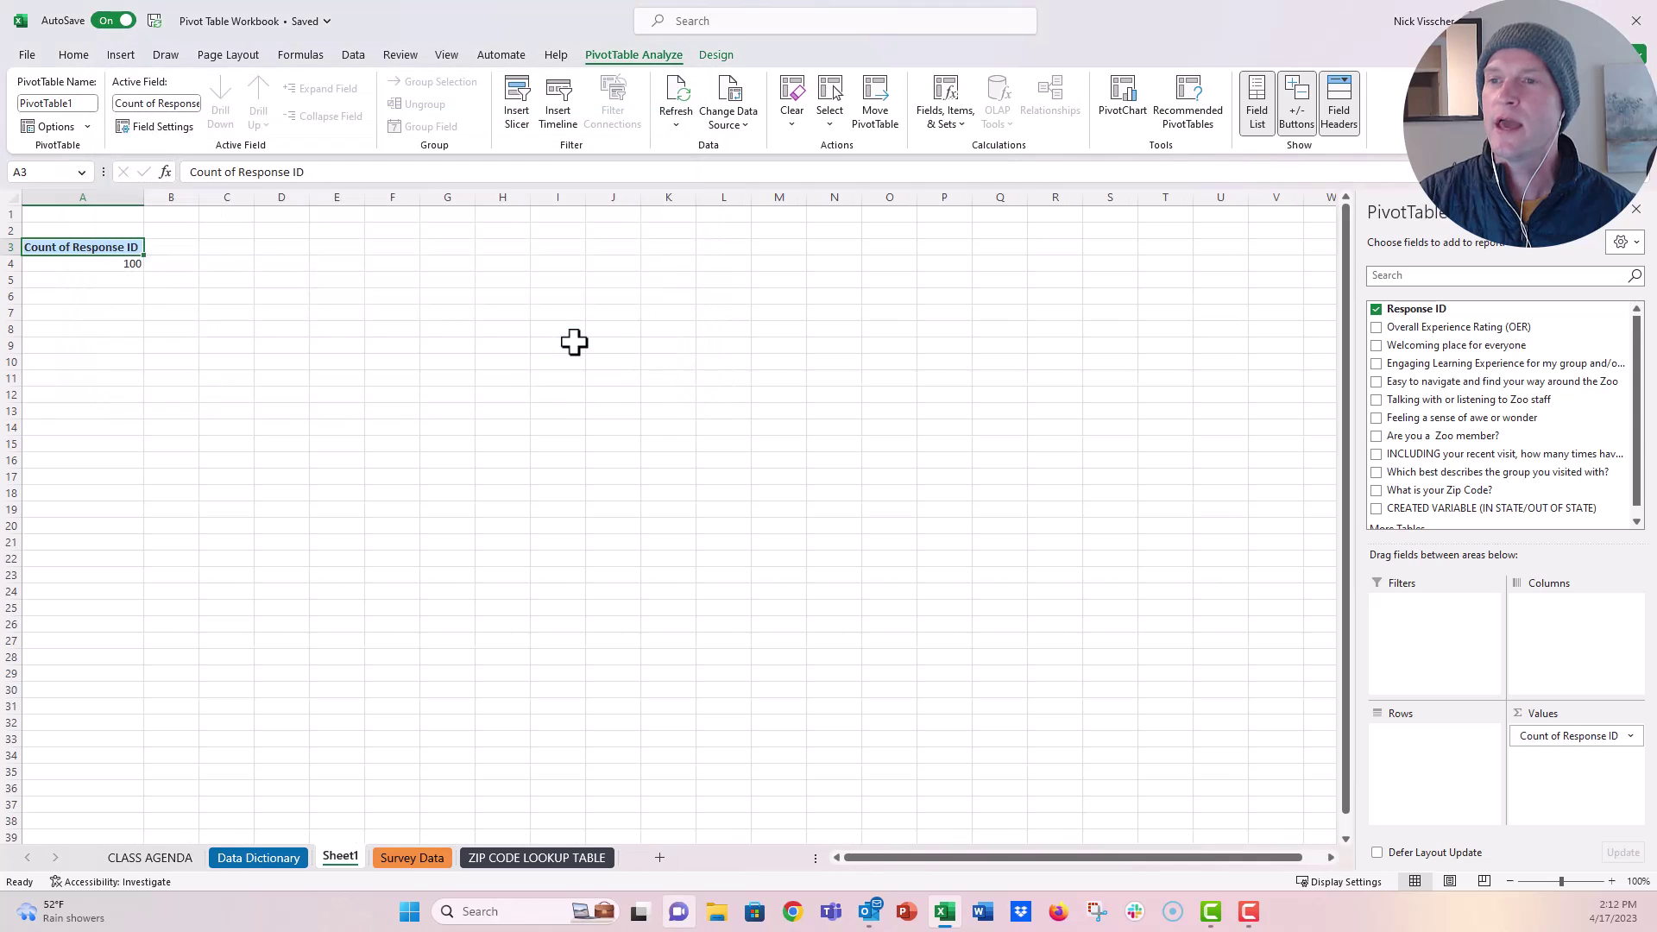
left_click(47, 263)
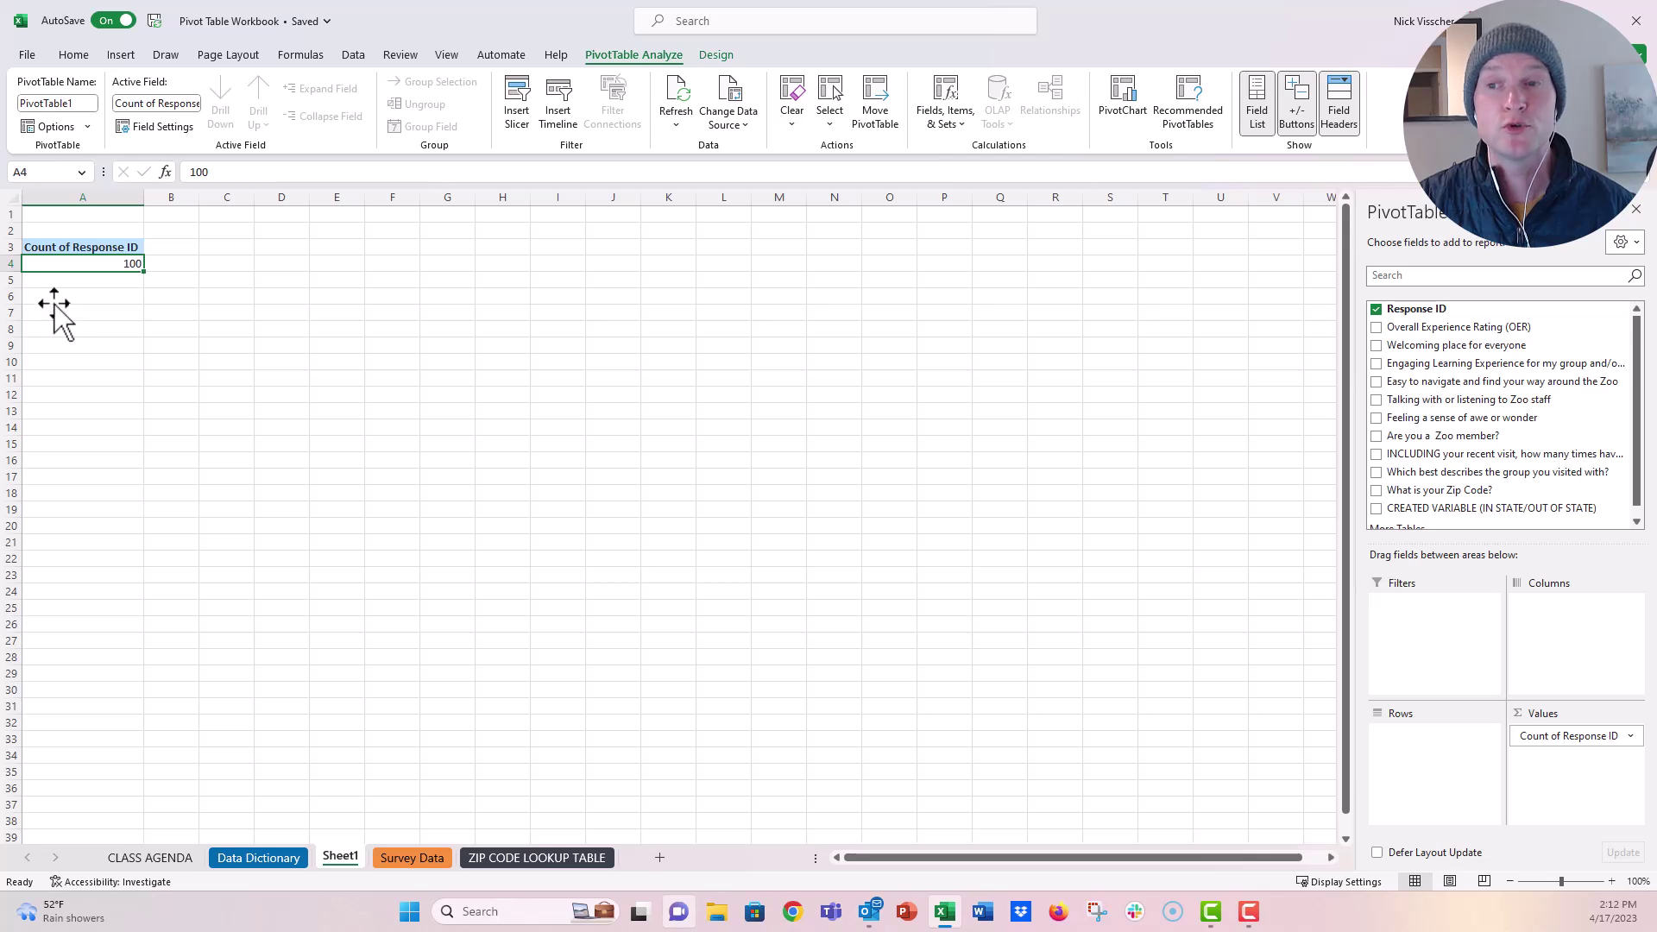
- Add a second Count of Response ID shown as % of Column Total
left_click(58, 249)
left_click_drag(58, 250, 58, 262)
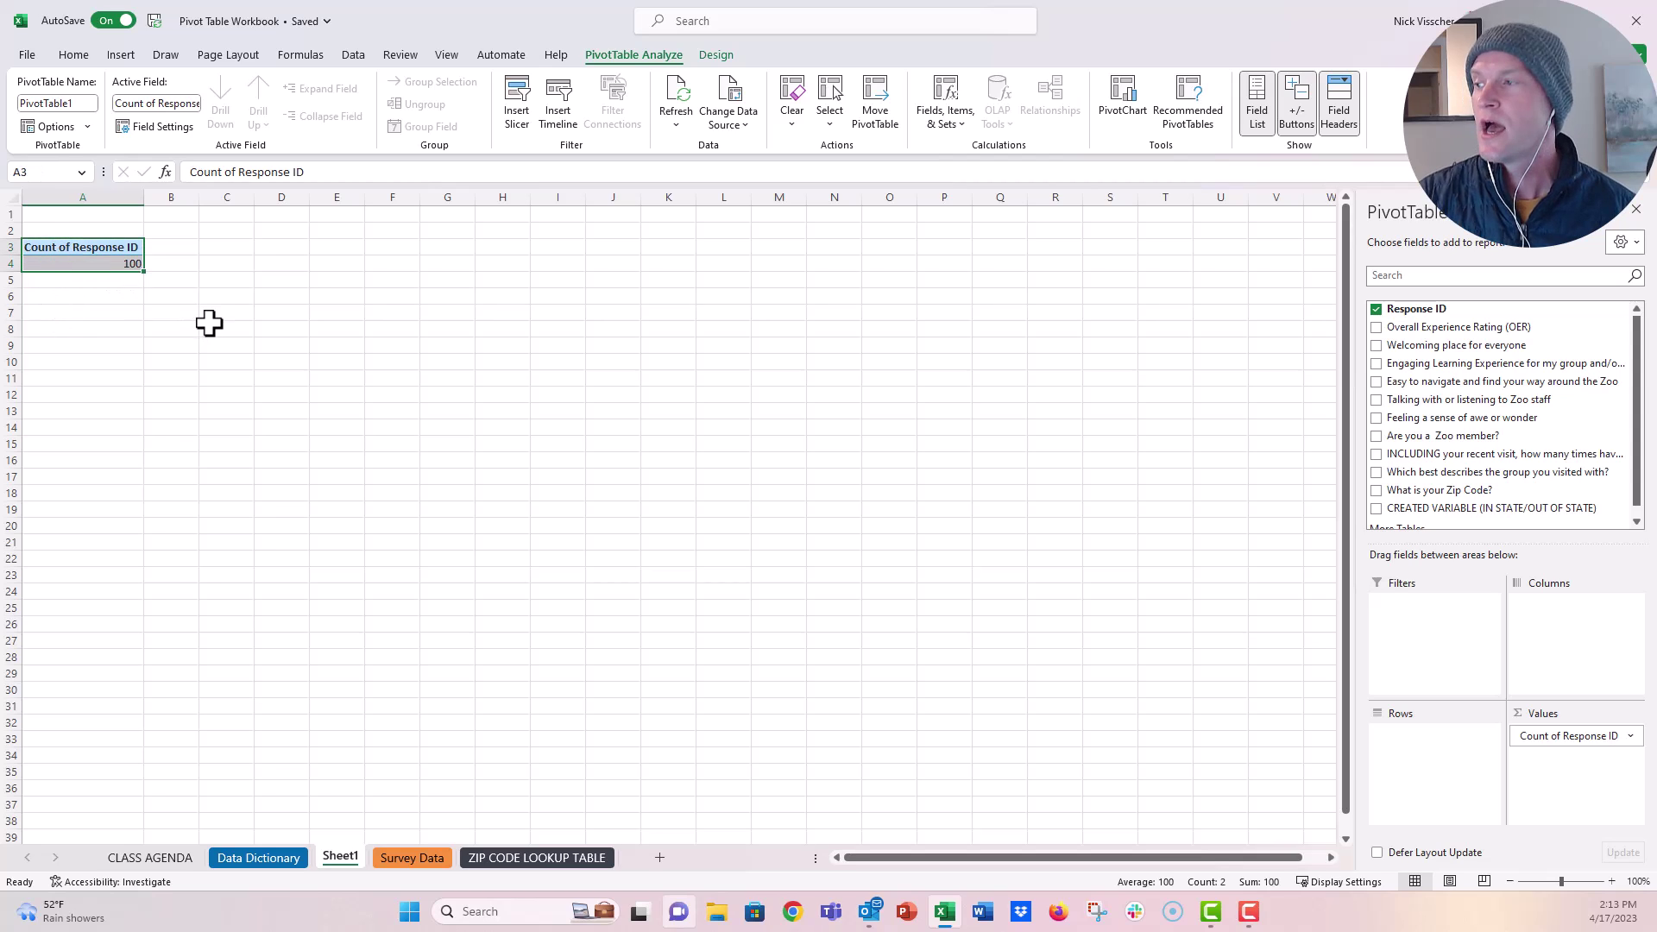
mouse_move(1473, 309)
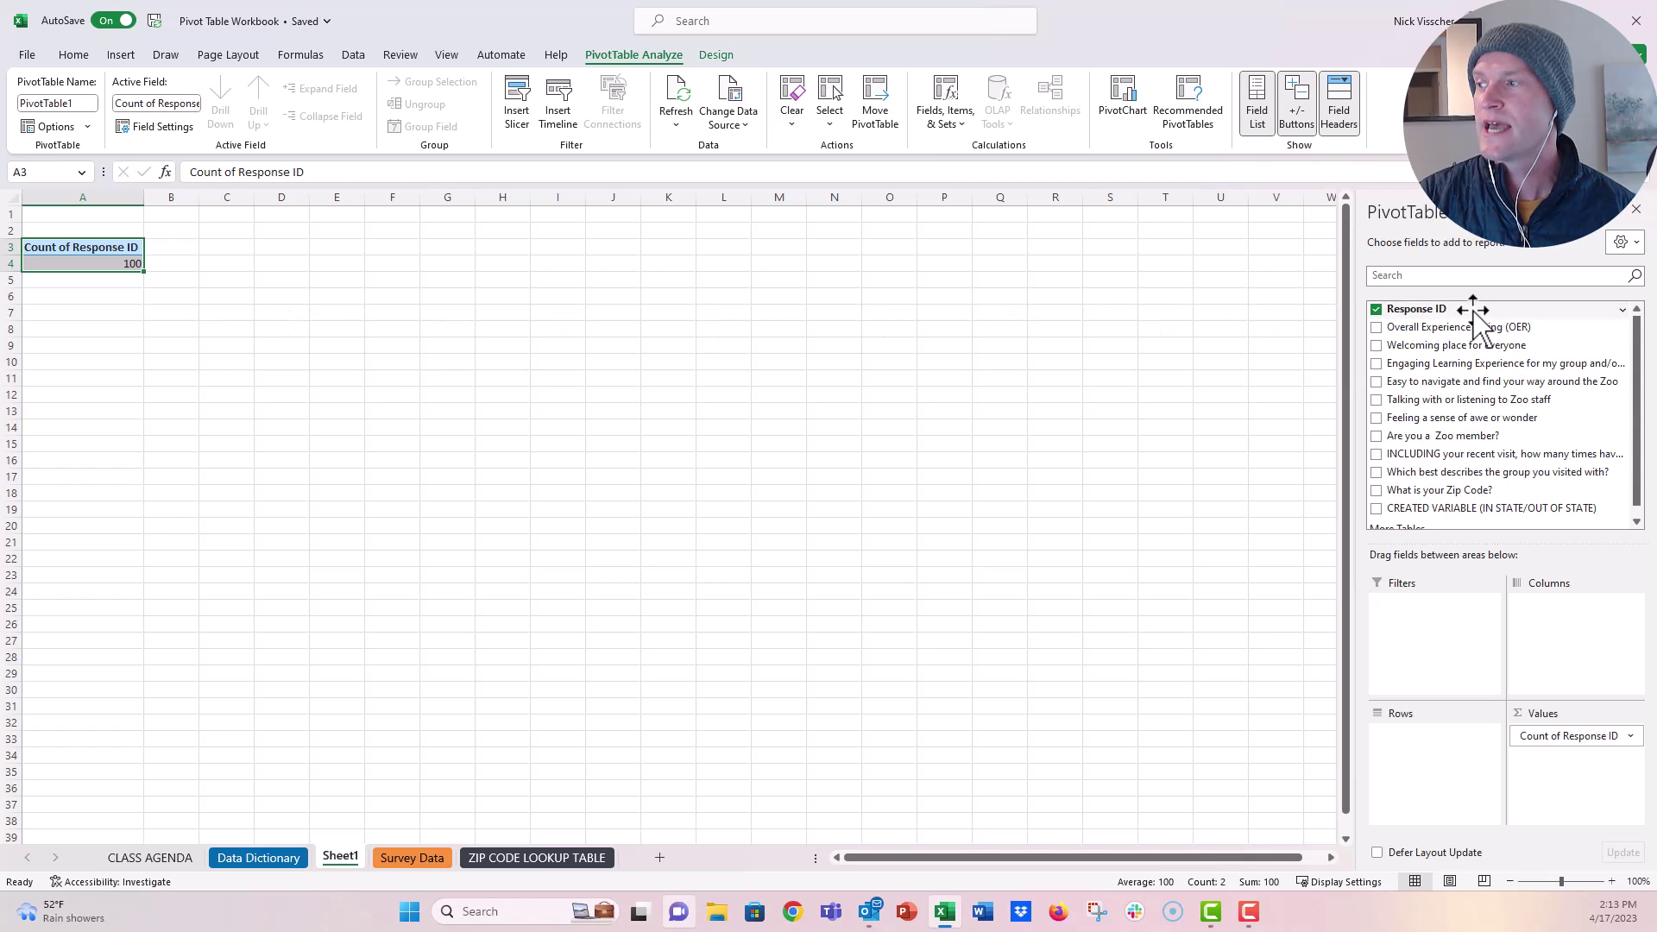
left_click_drag(1474, 312, 1618, 763)
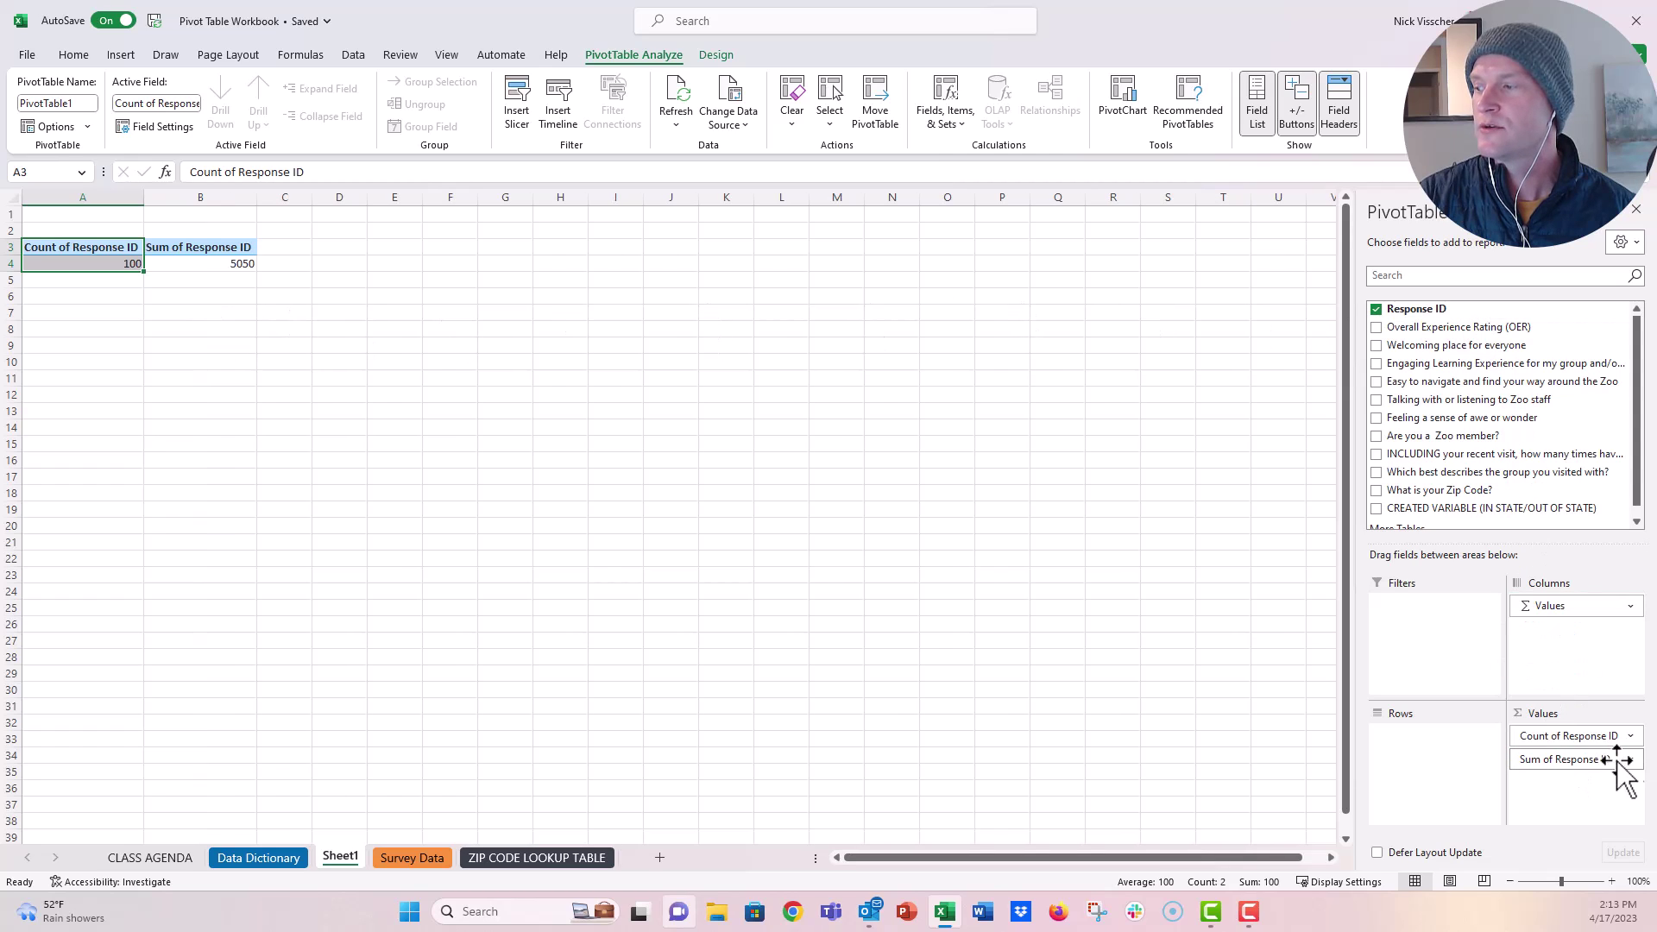
left_click(1631, 760)
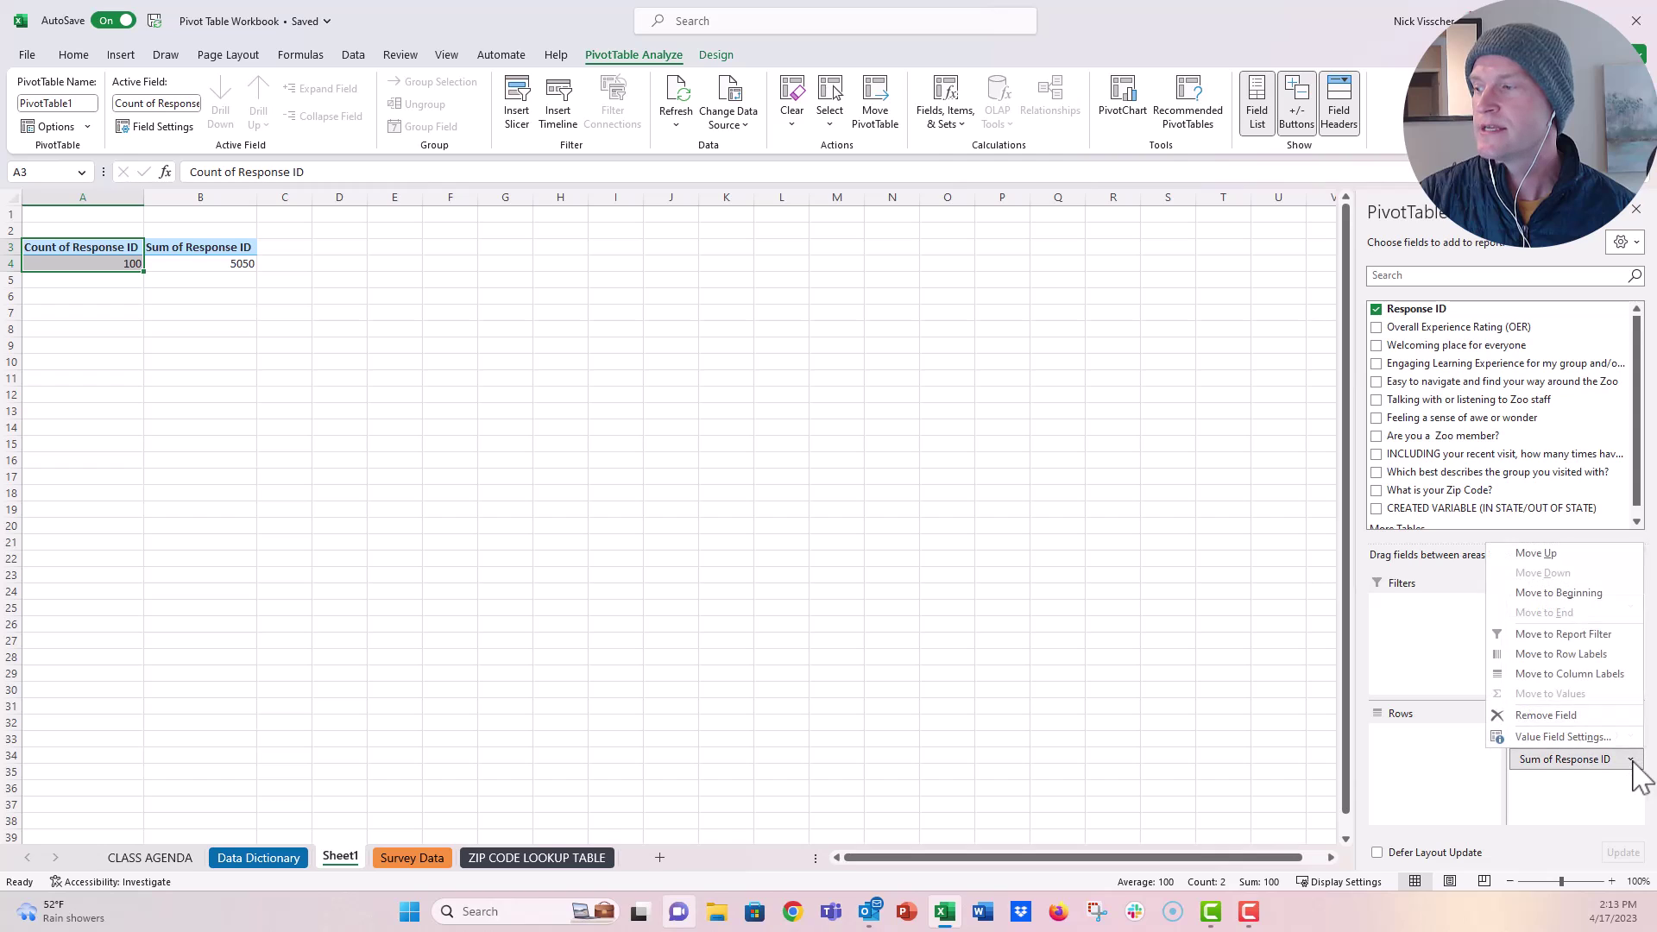
left_click(1584, 741)
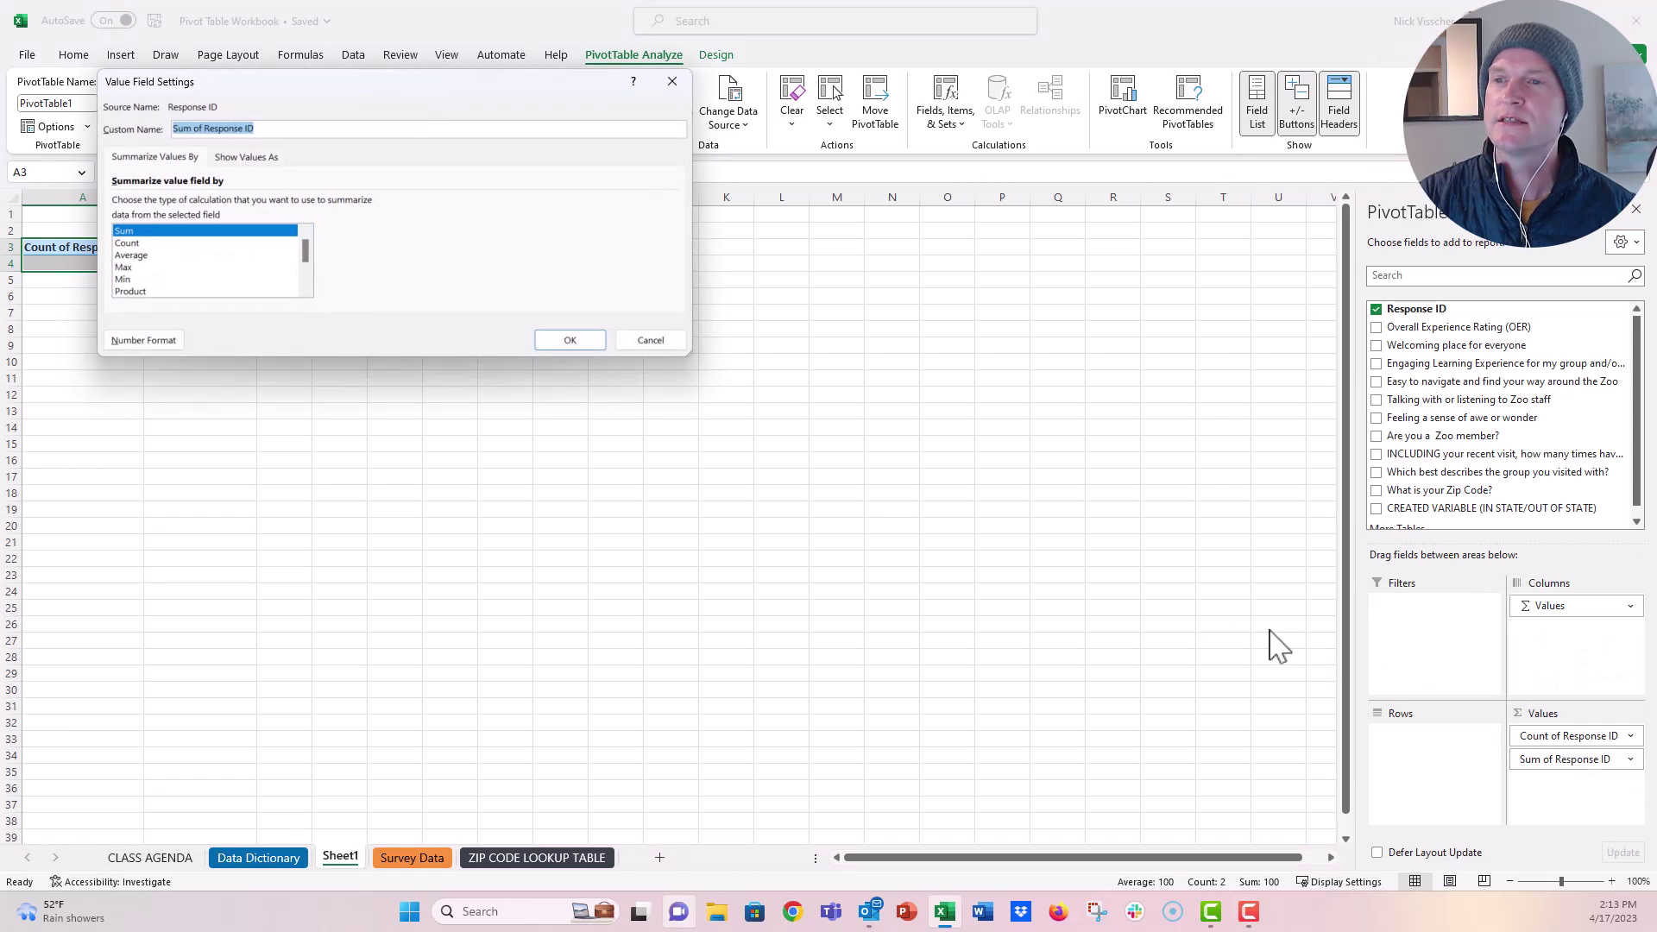
left_click(177, 243)
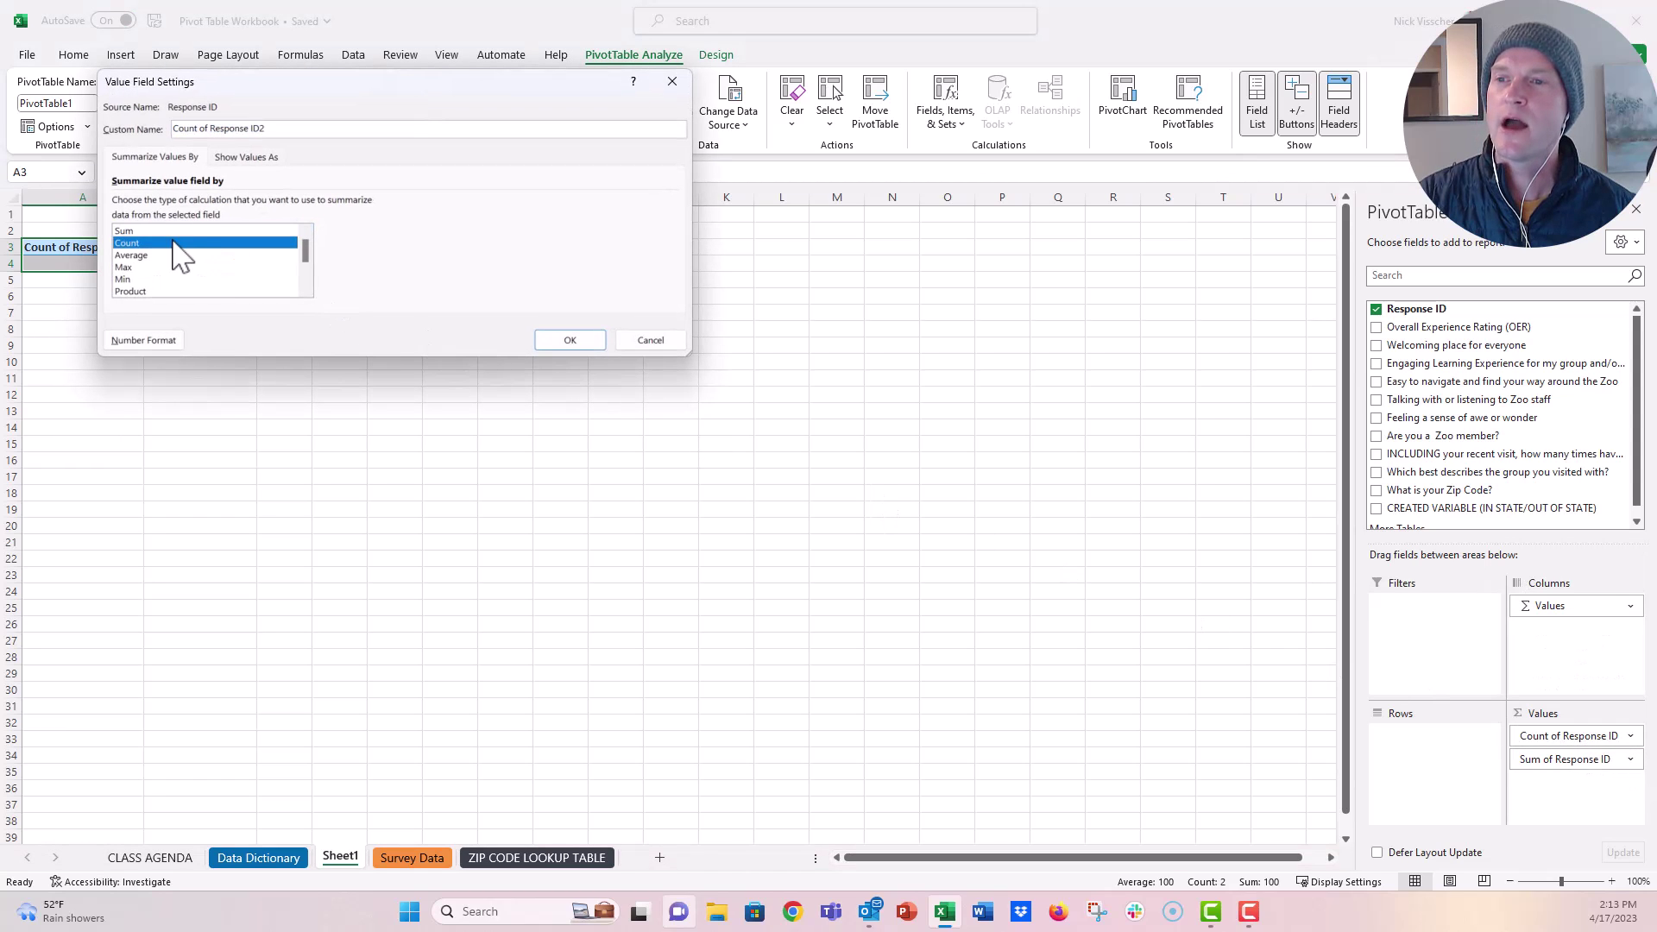
left_click(263, 160)
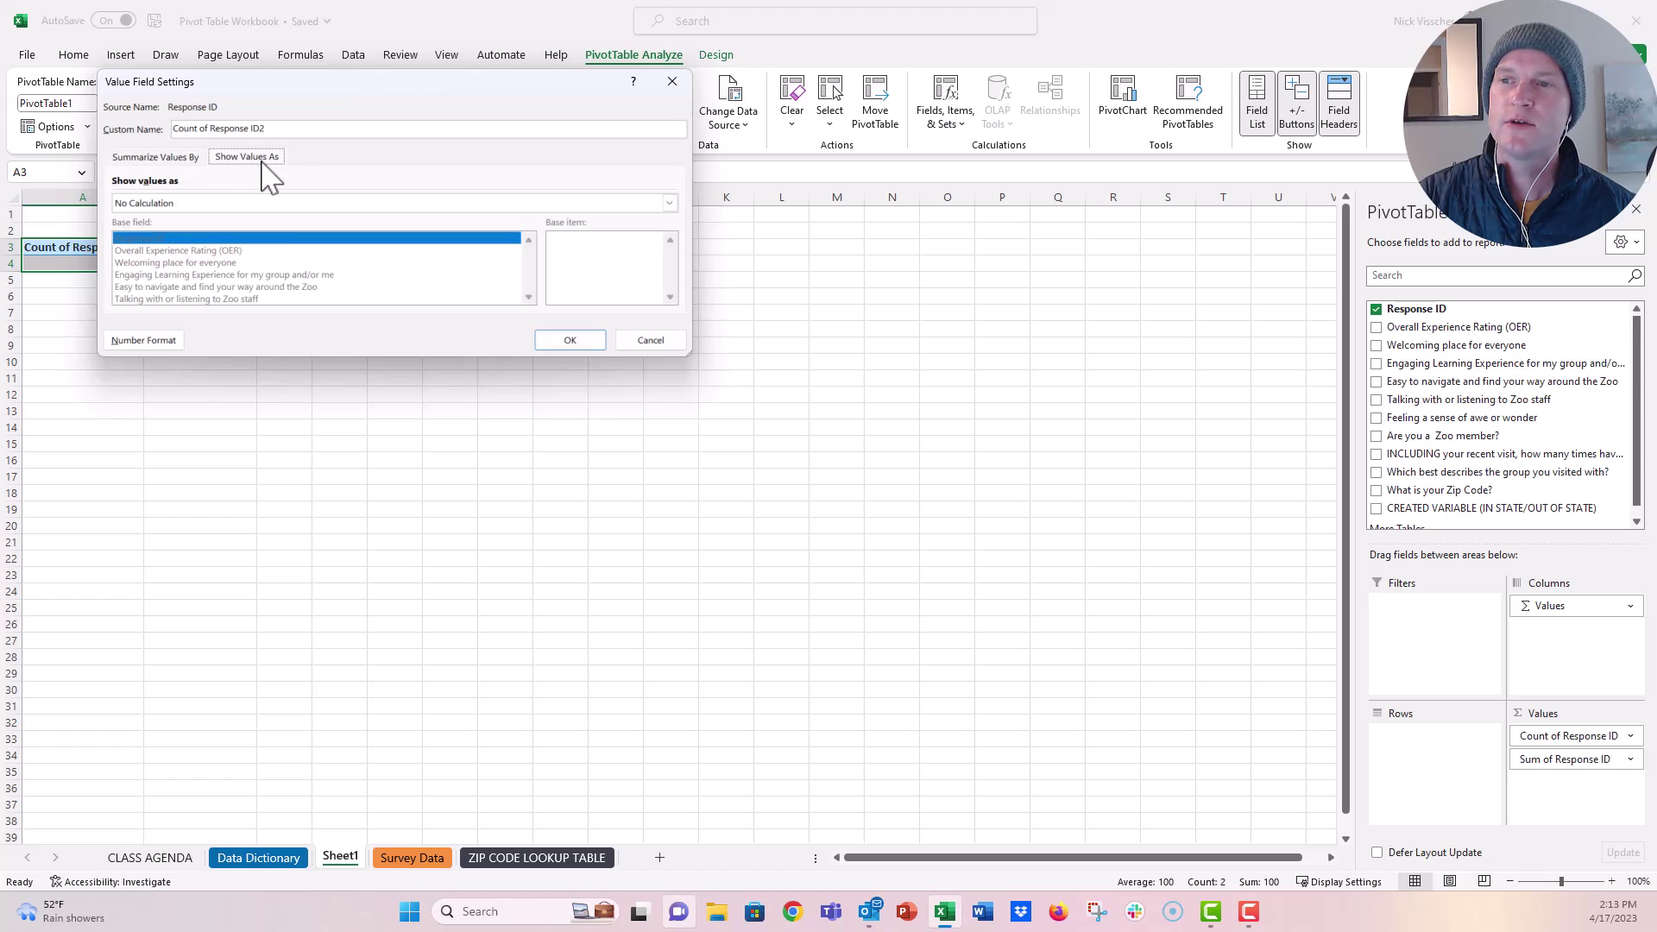
left_click(669, 203)
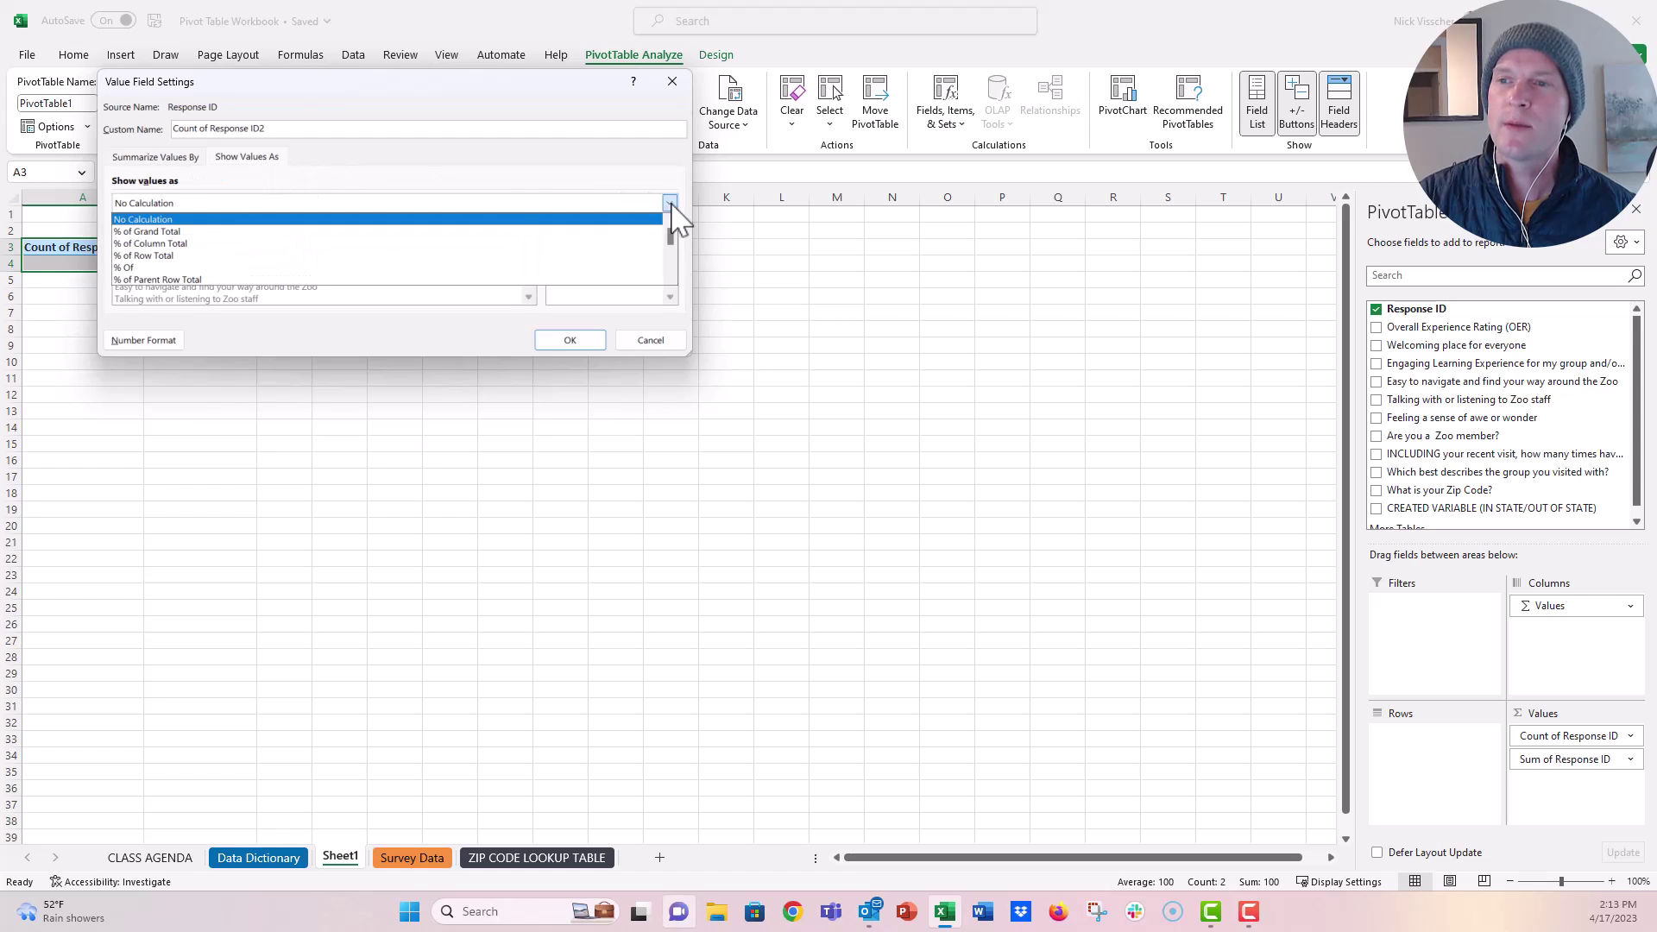
left_click(542, 246)
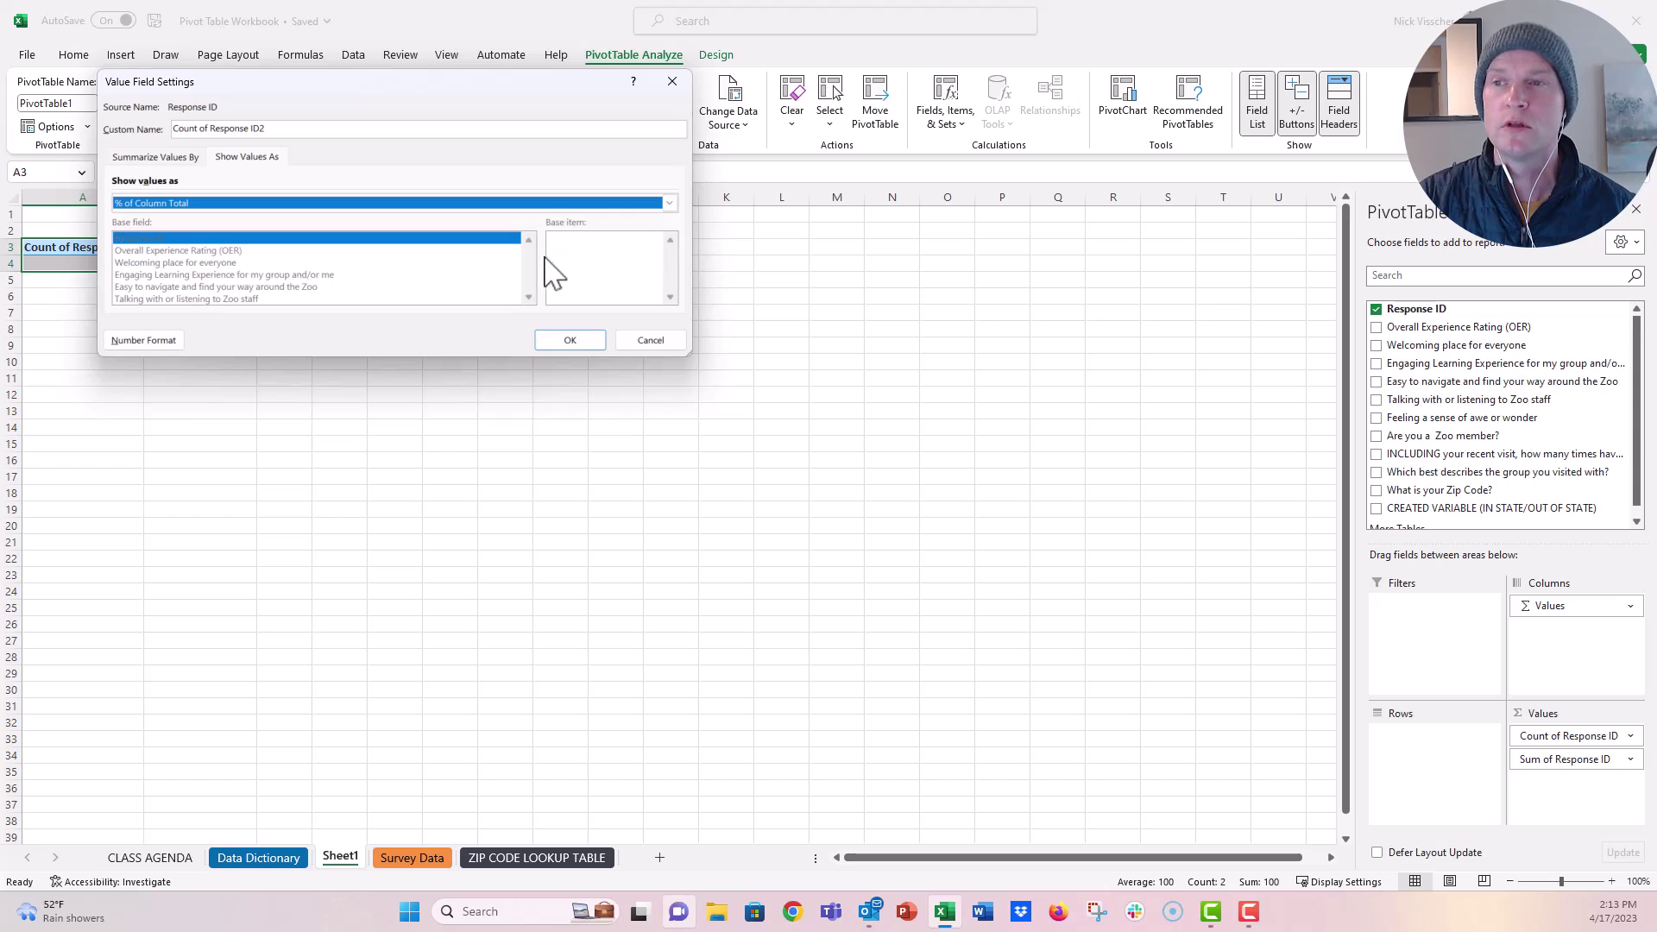
left_click(583, 346)
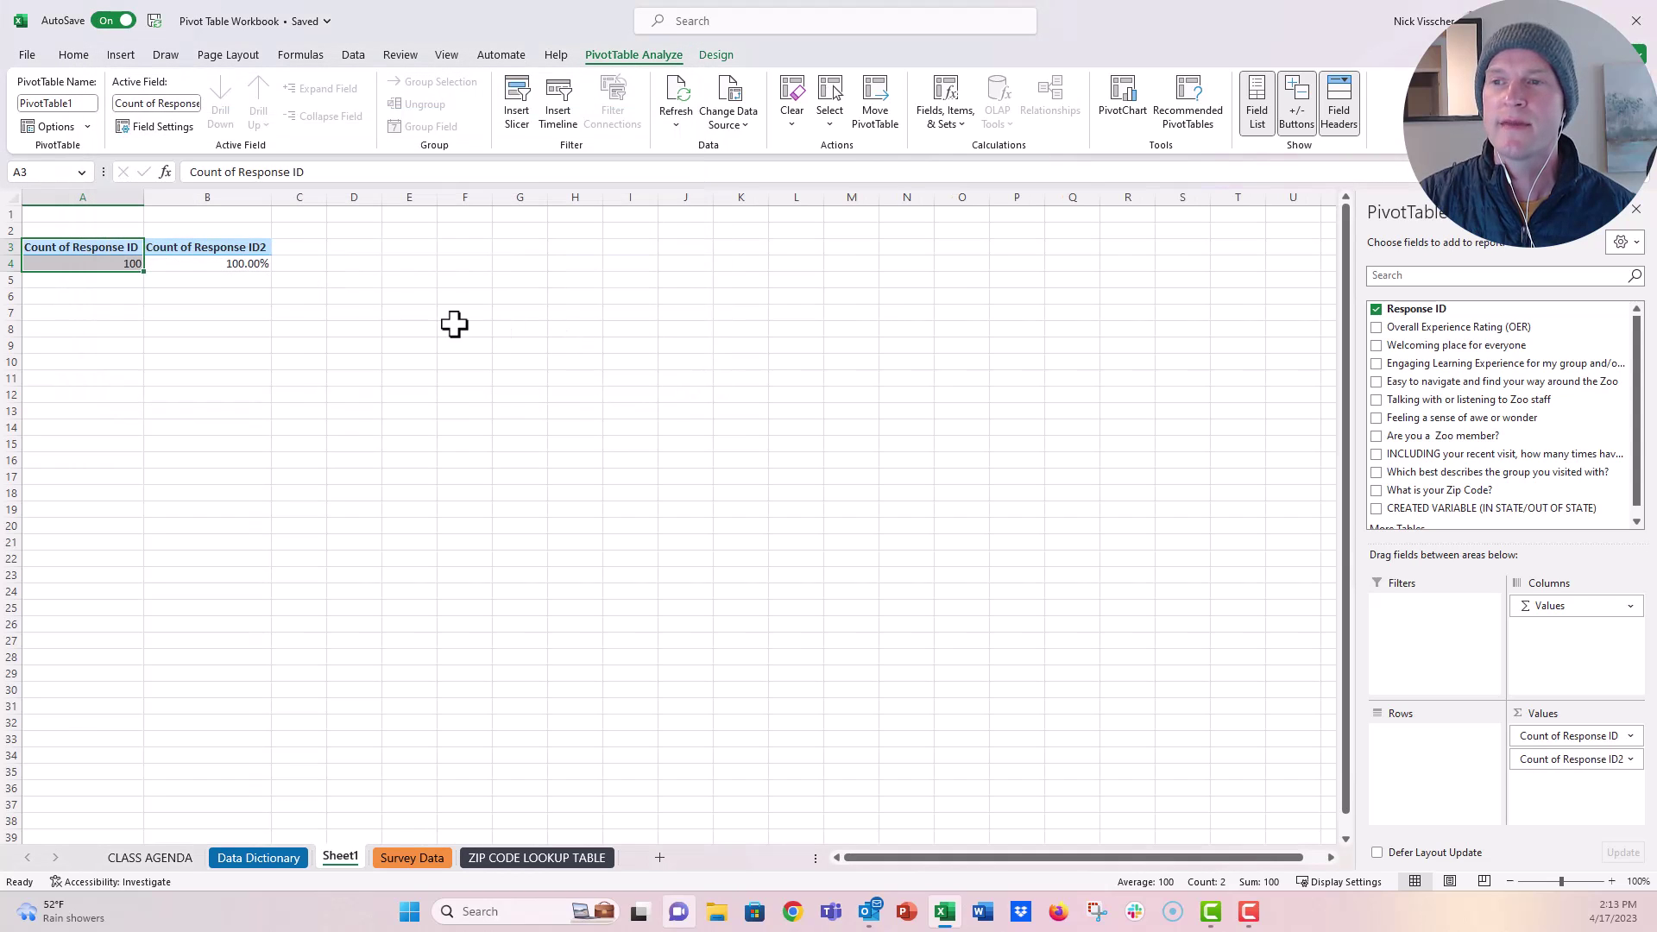
- Format the B4 percentage with Percent Style so it reads 100% without decimals
left_click(123, 264)
left_click(151, 264)
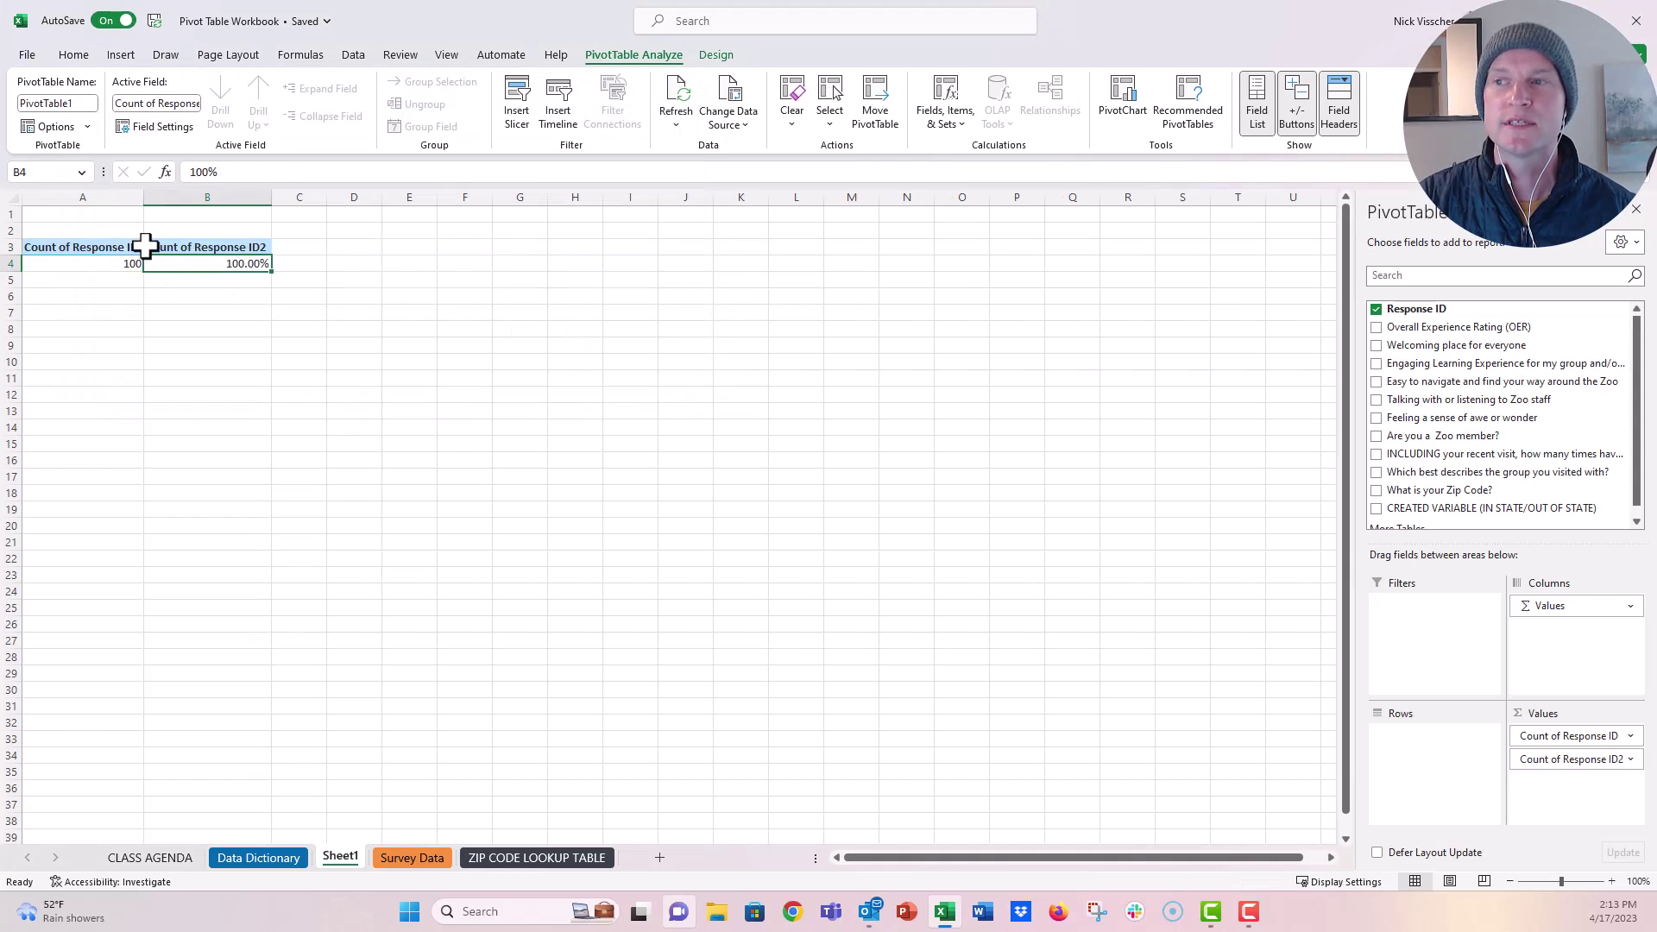
left_click(74, 56)
left_click(713, 116)
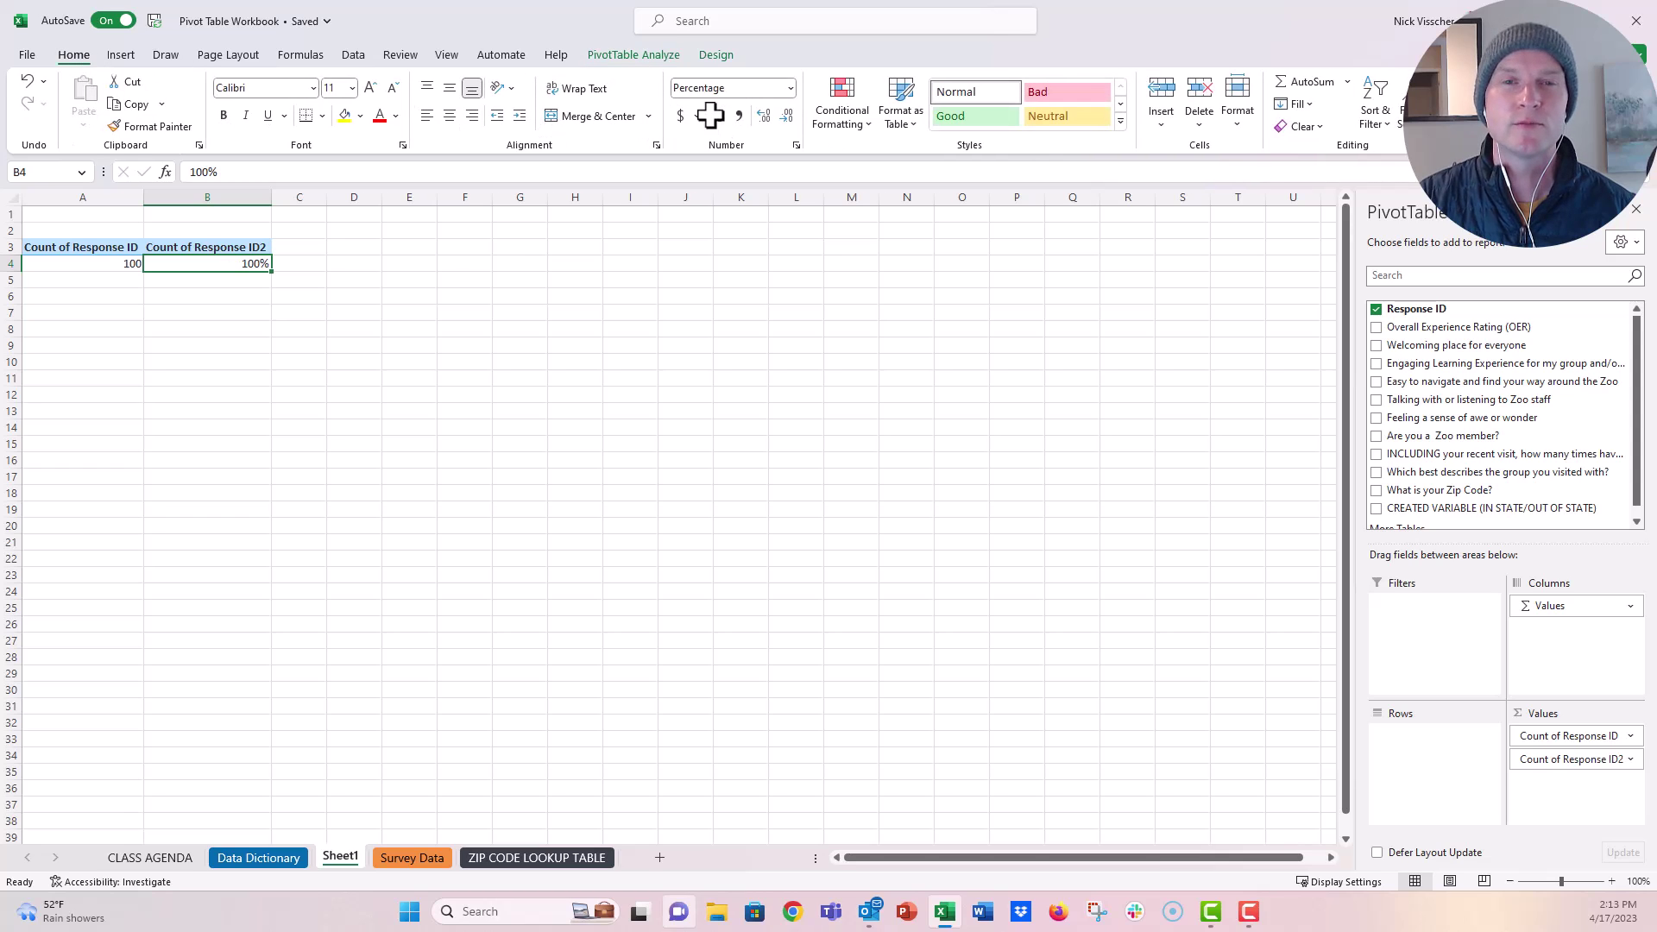
- Copy the A3:B4 pivot summary and paste it at cell A9
left_click_drag(118, 247, 182, 263)
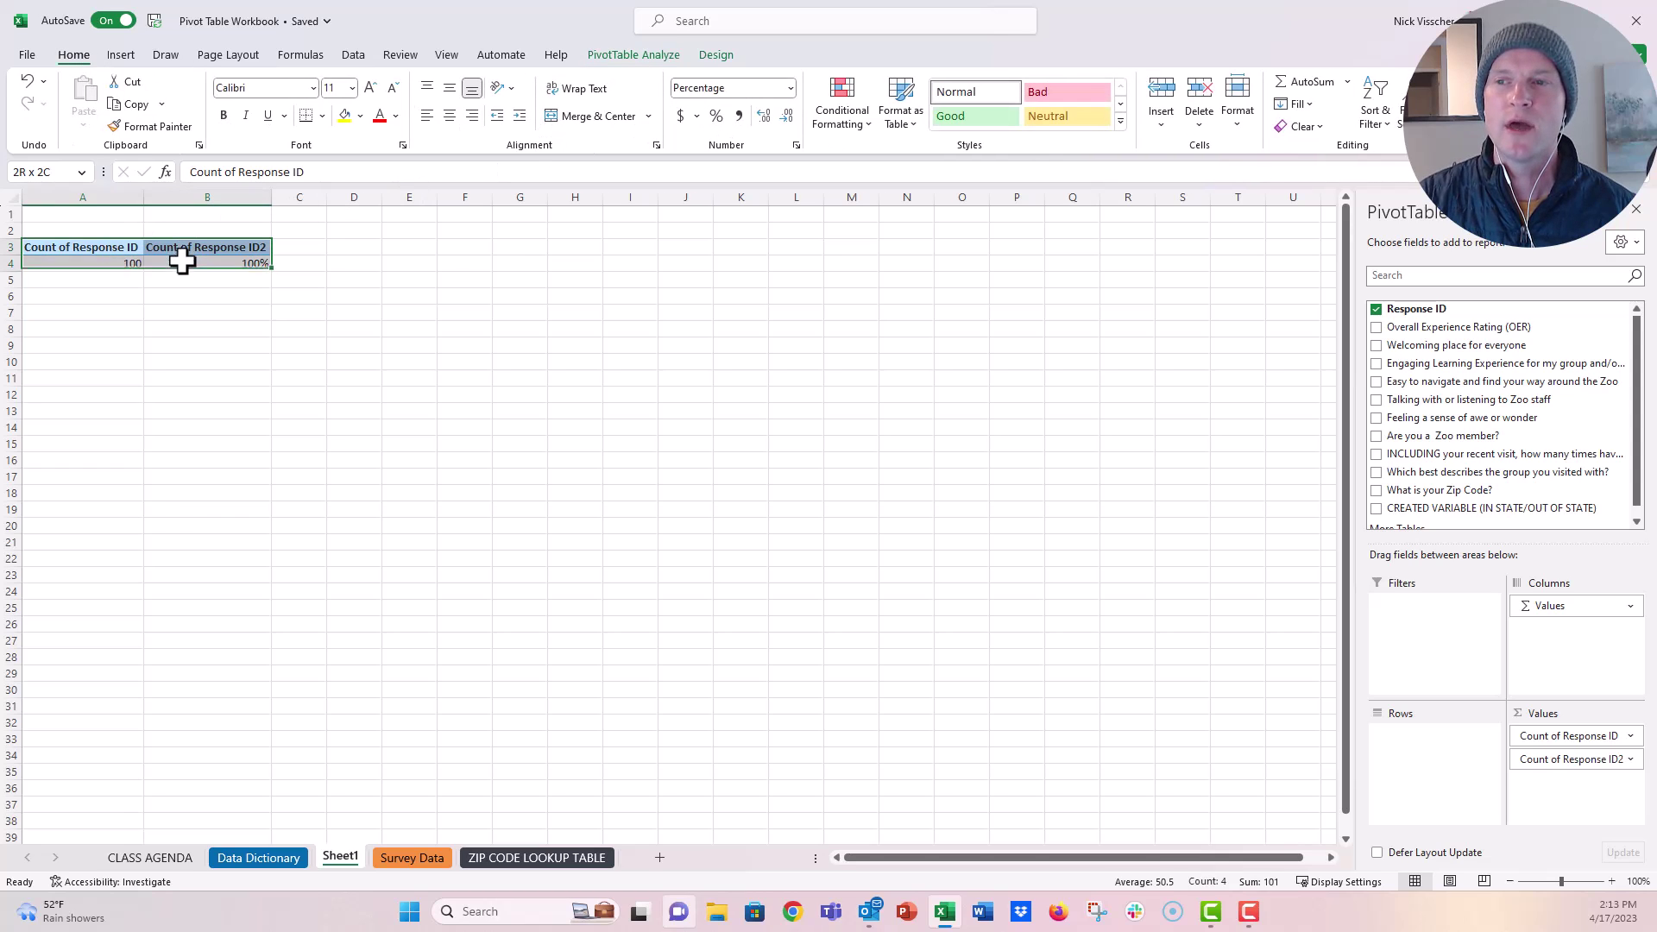
key("ctrl+c")
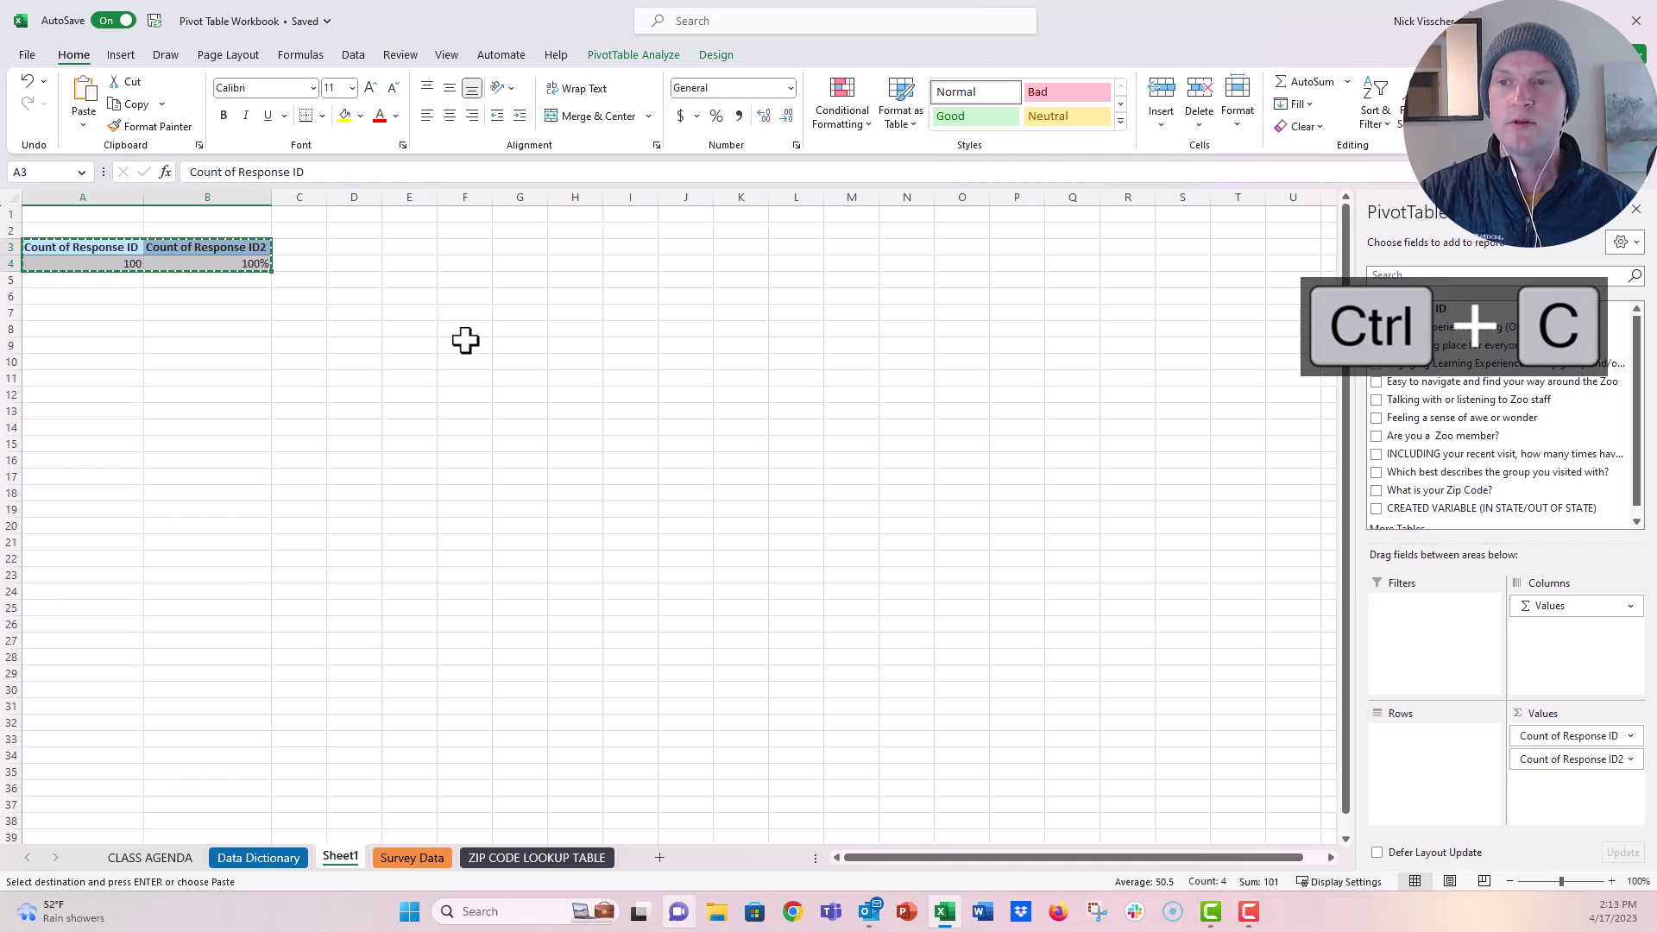
left_click(111, 343)
key("ctrl+v")
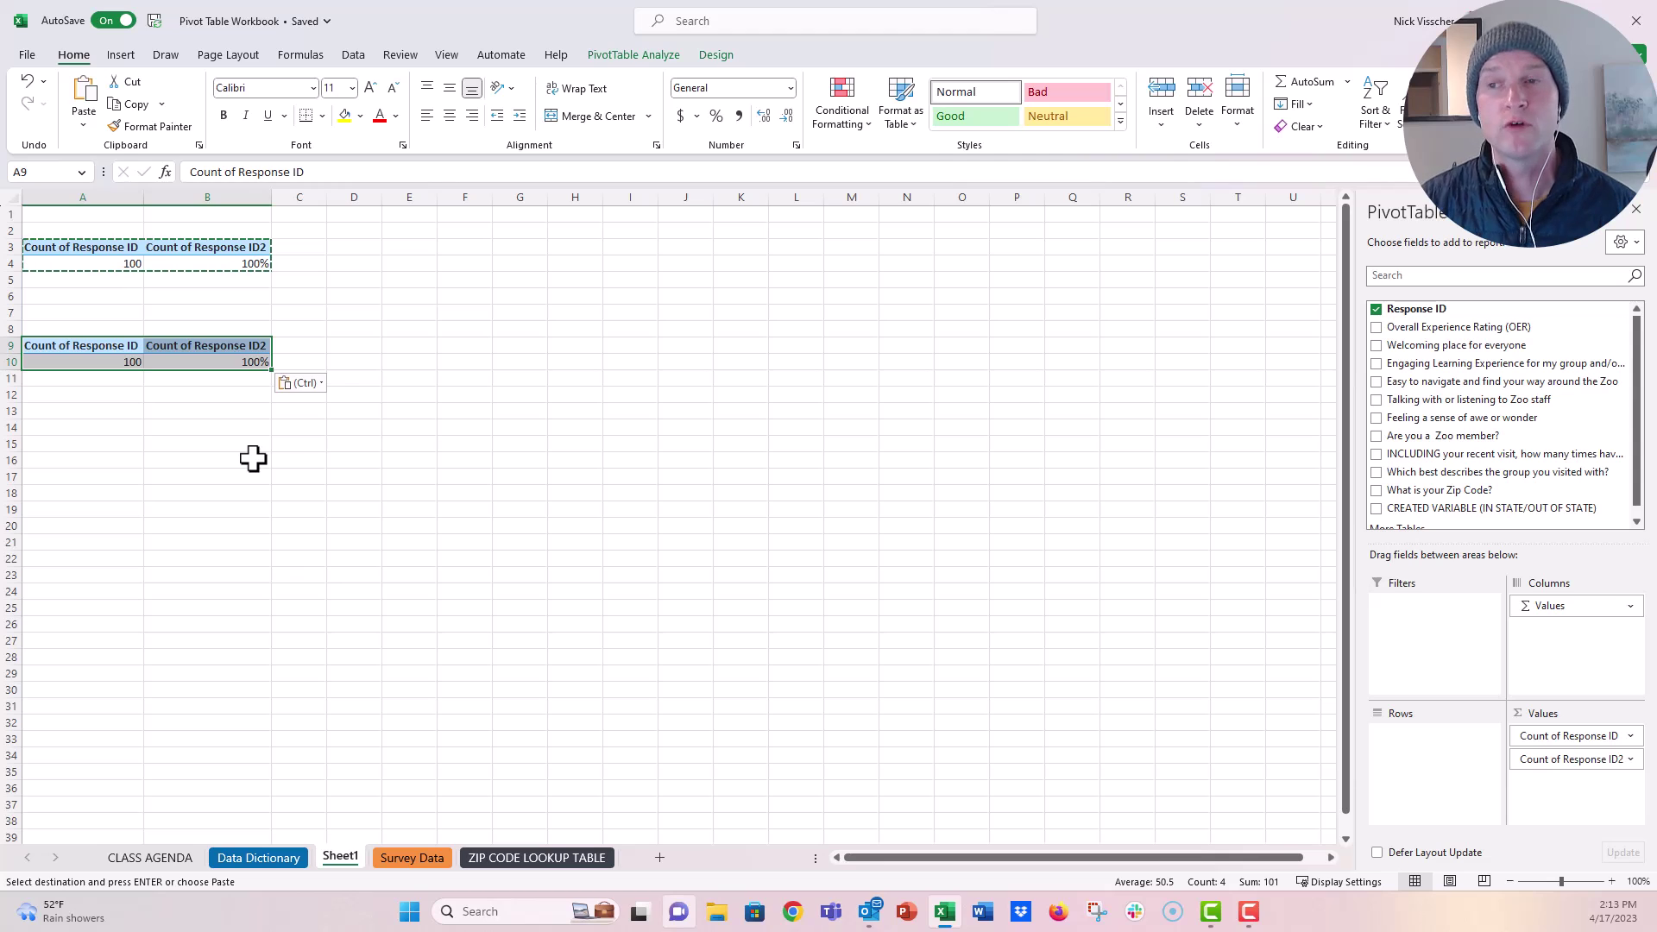
mouse_move(1502, 327)
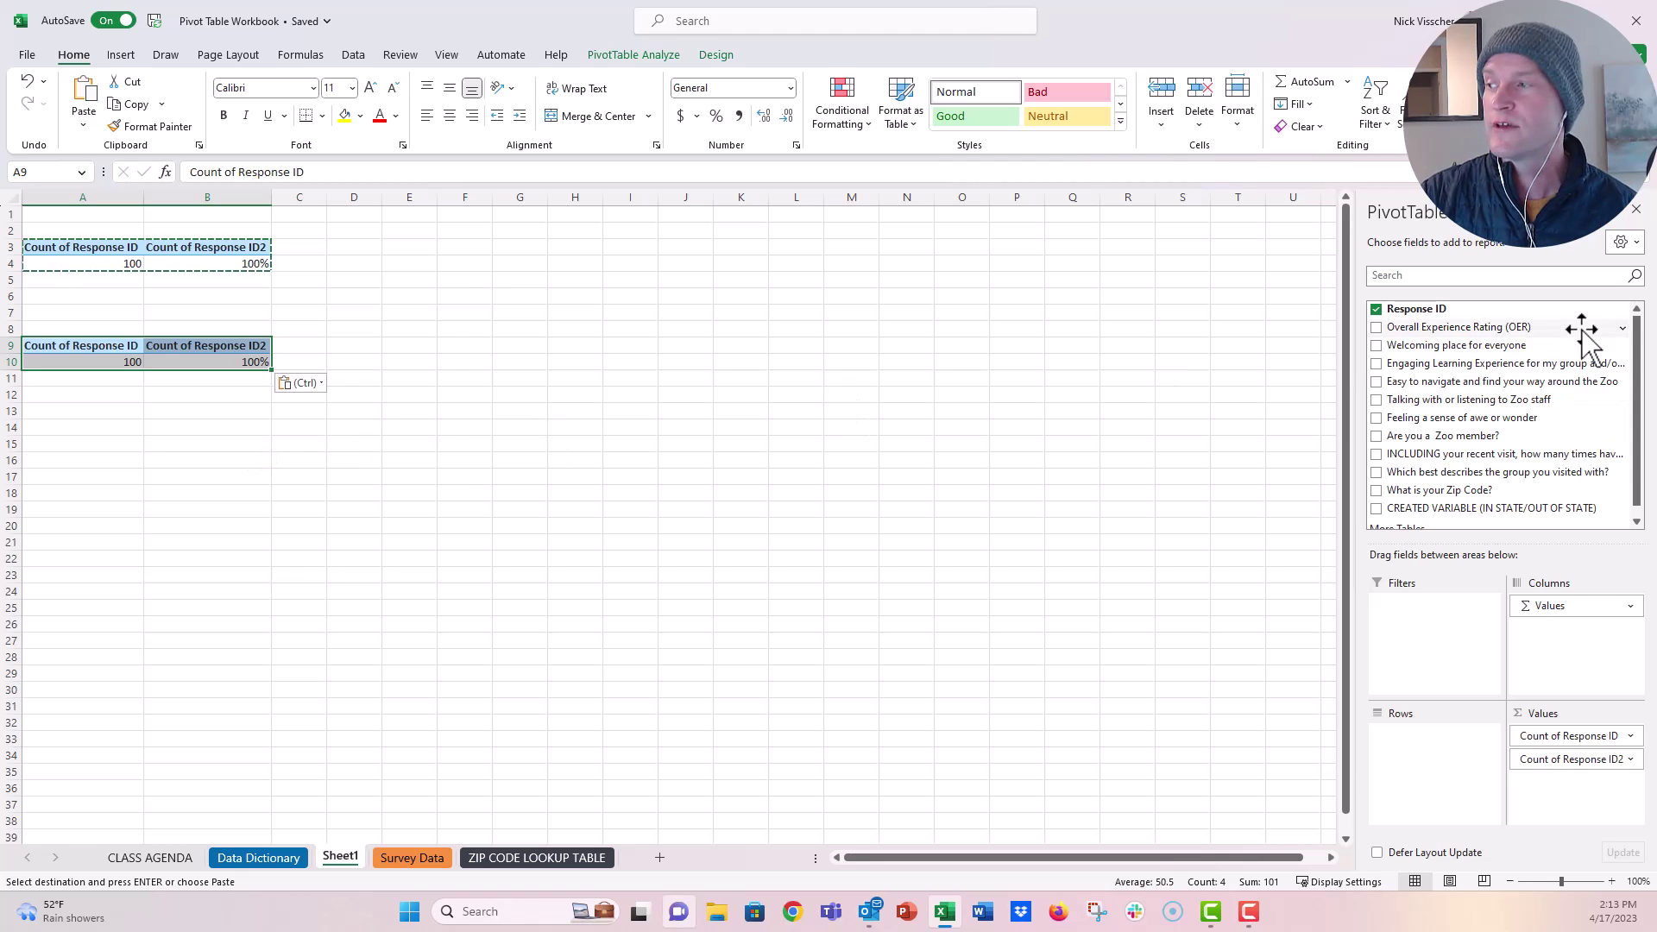
- Put Overall Experience Rating (OER) in the copied pivot's Rows, showing EXCELLENT at 38%
left_click_drag(1582, 332, 1425, 768)
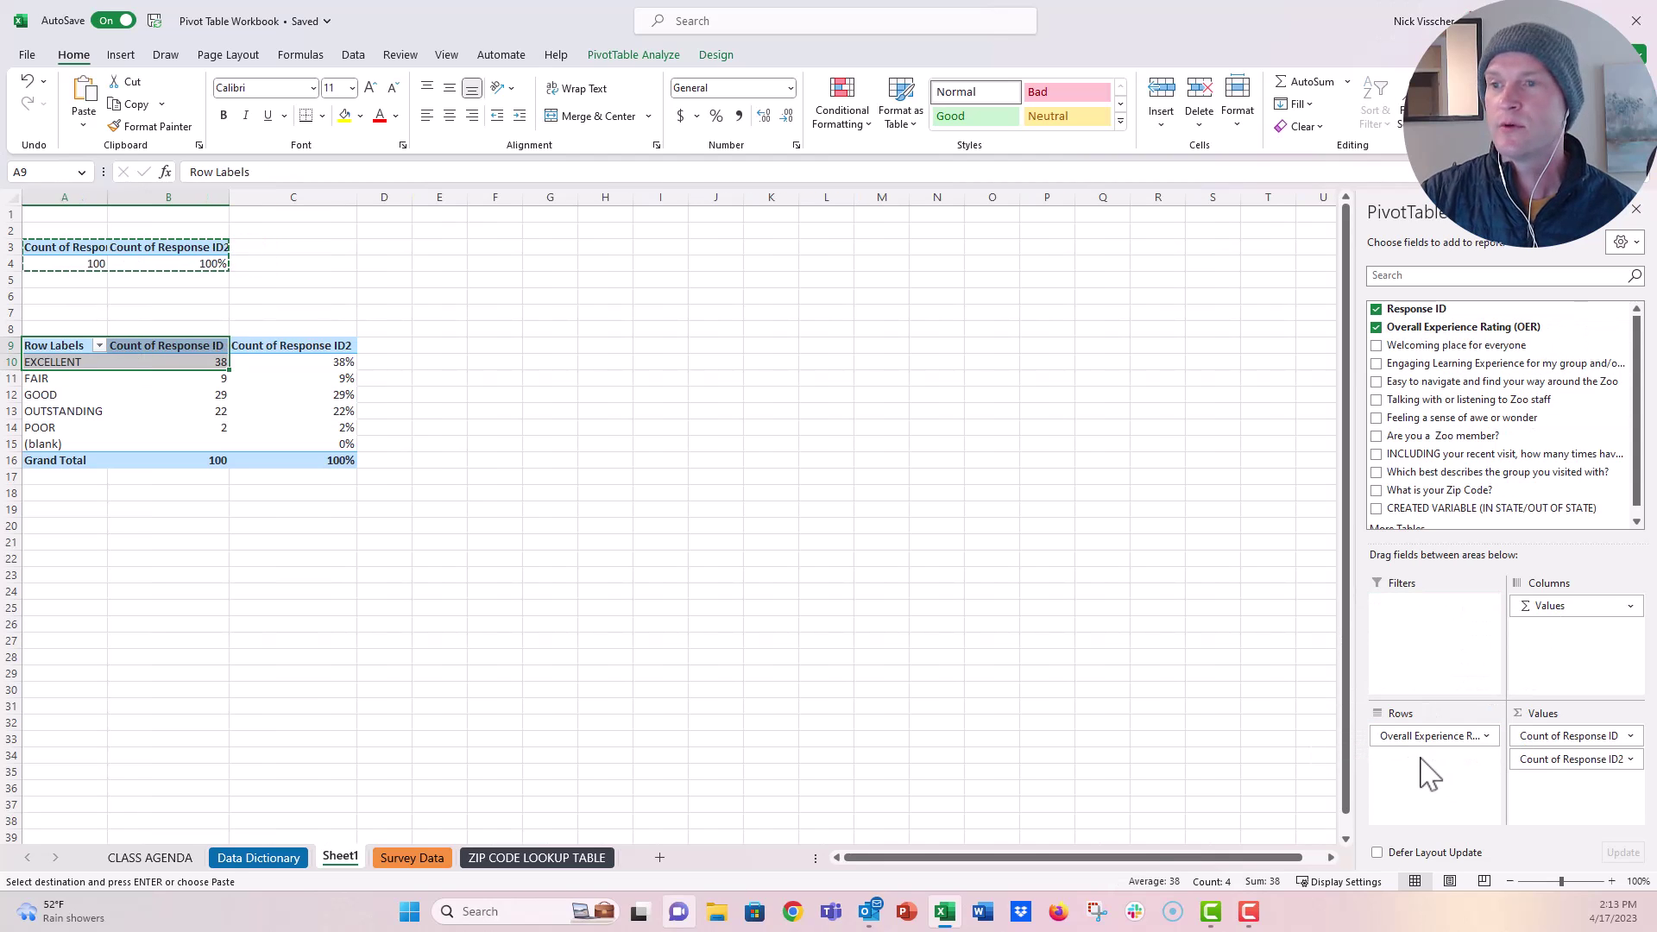
left_click(198, 346)
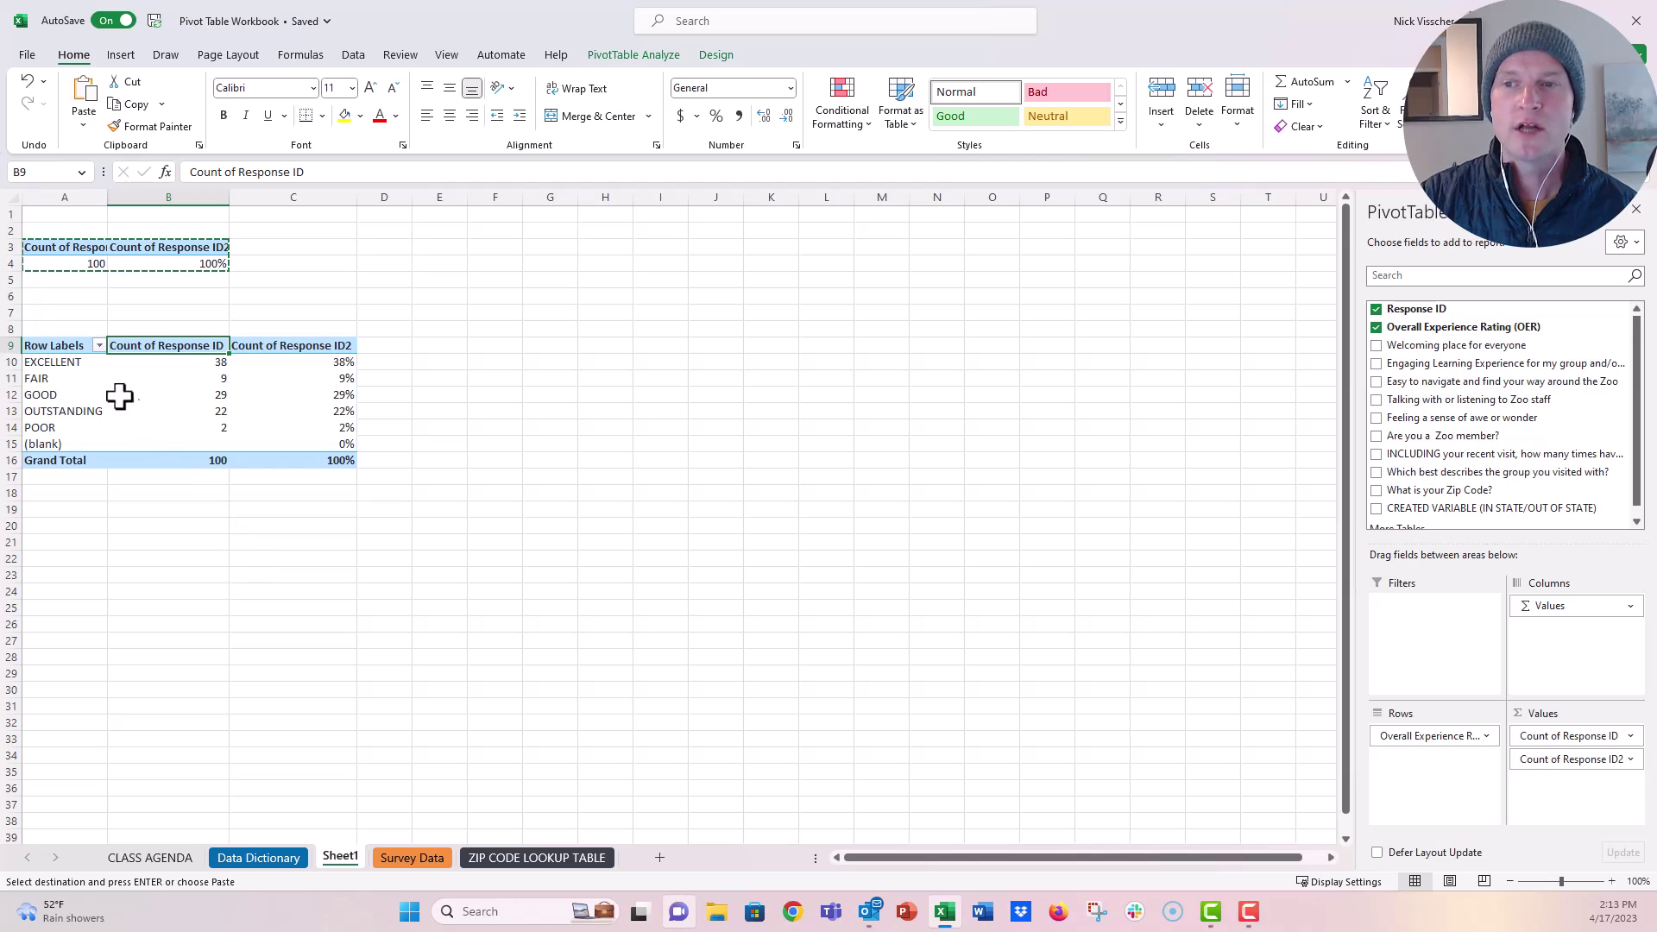
left_click(82, 362)
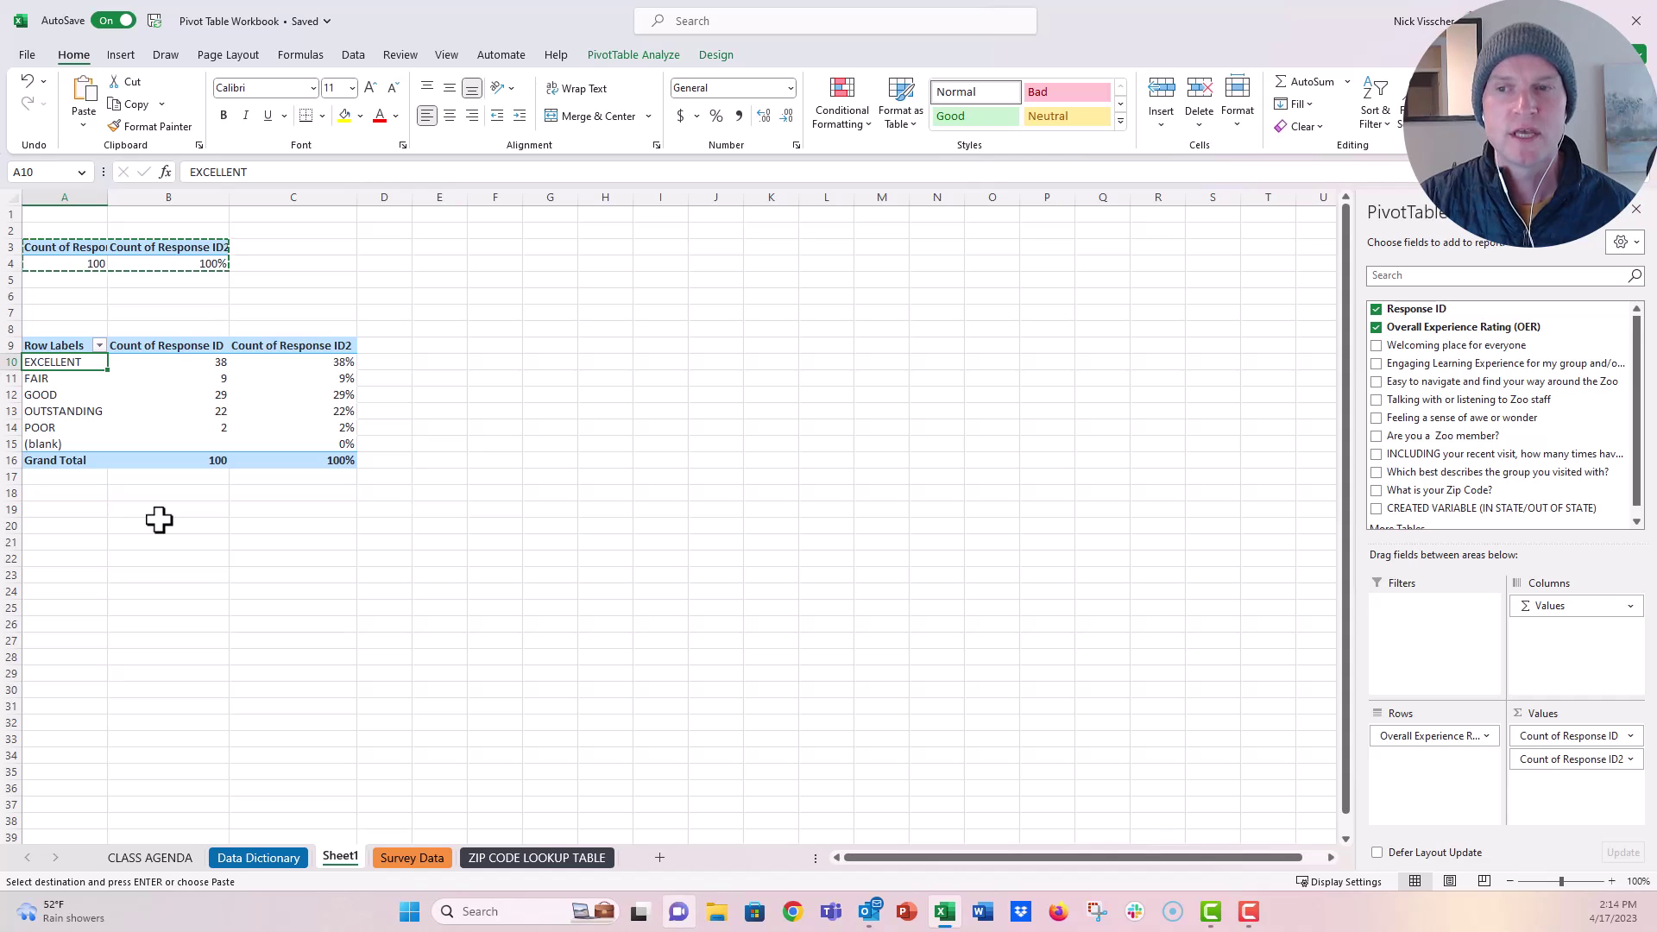
- Move POOR to the top and EXCELLENT below GOOD so ratings run POOR to OUTSTANDING
left_click(69, 427)
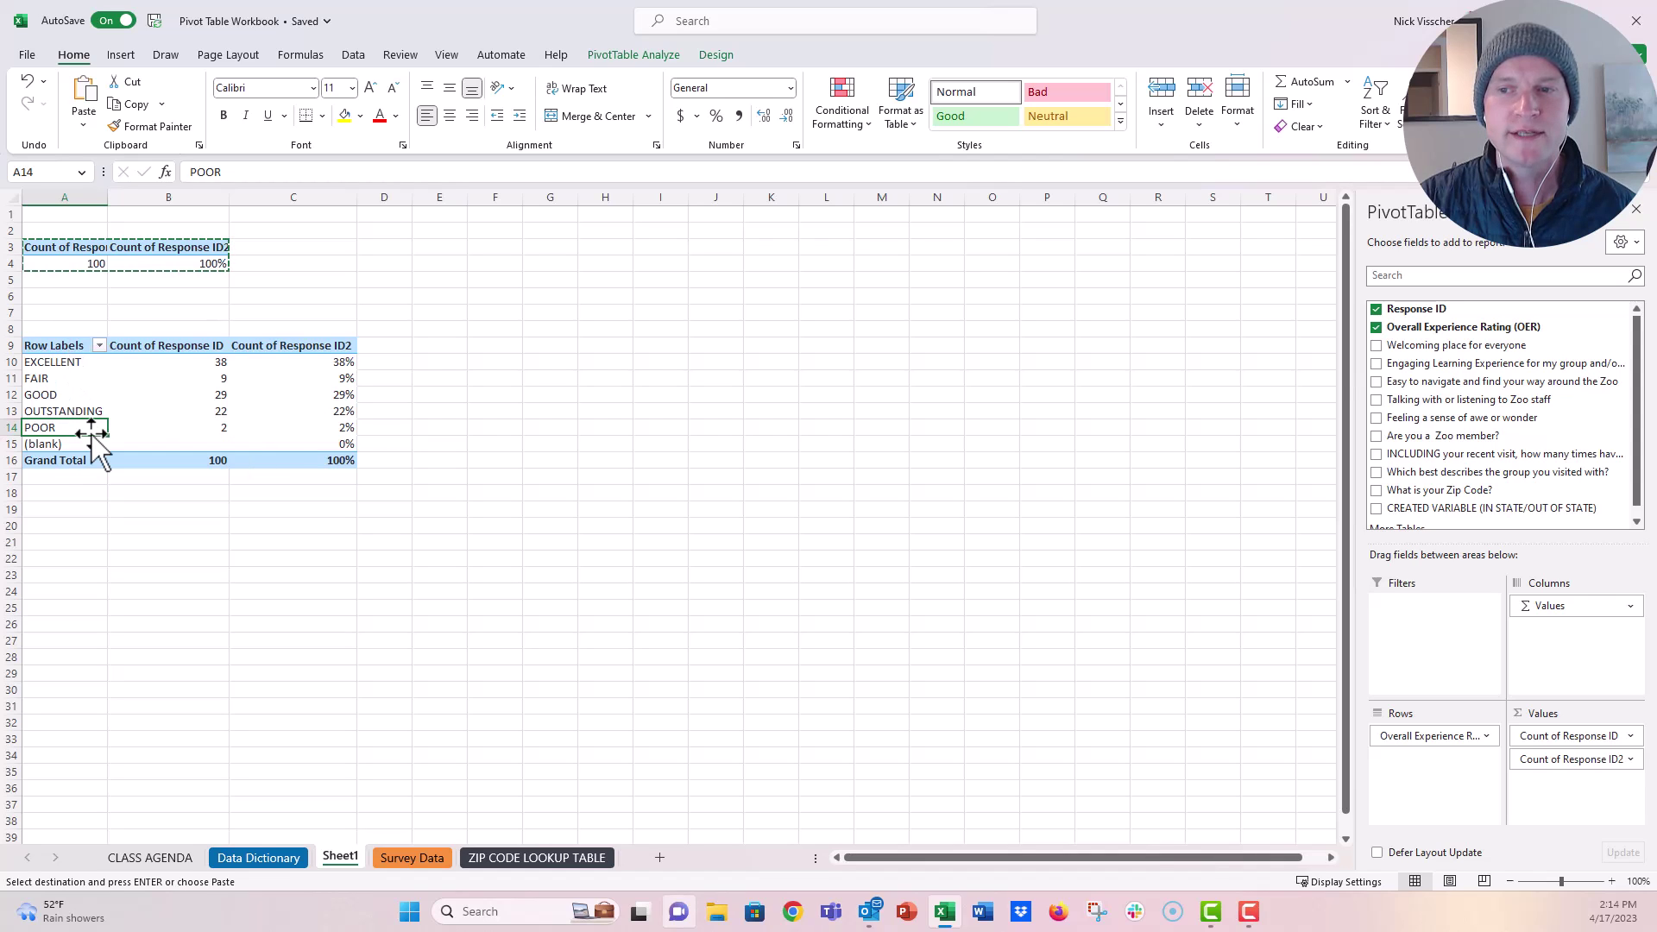
left_click_drag(92, 433, 90, 362)
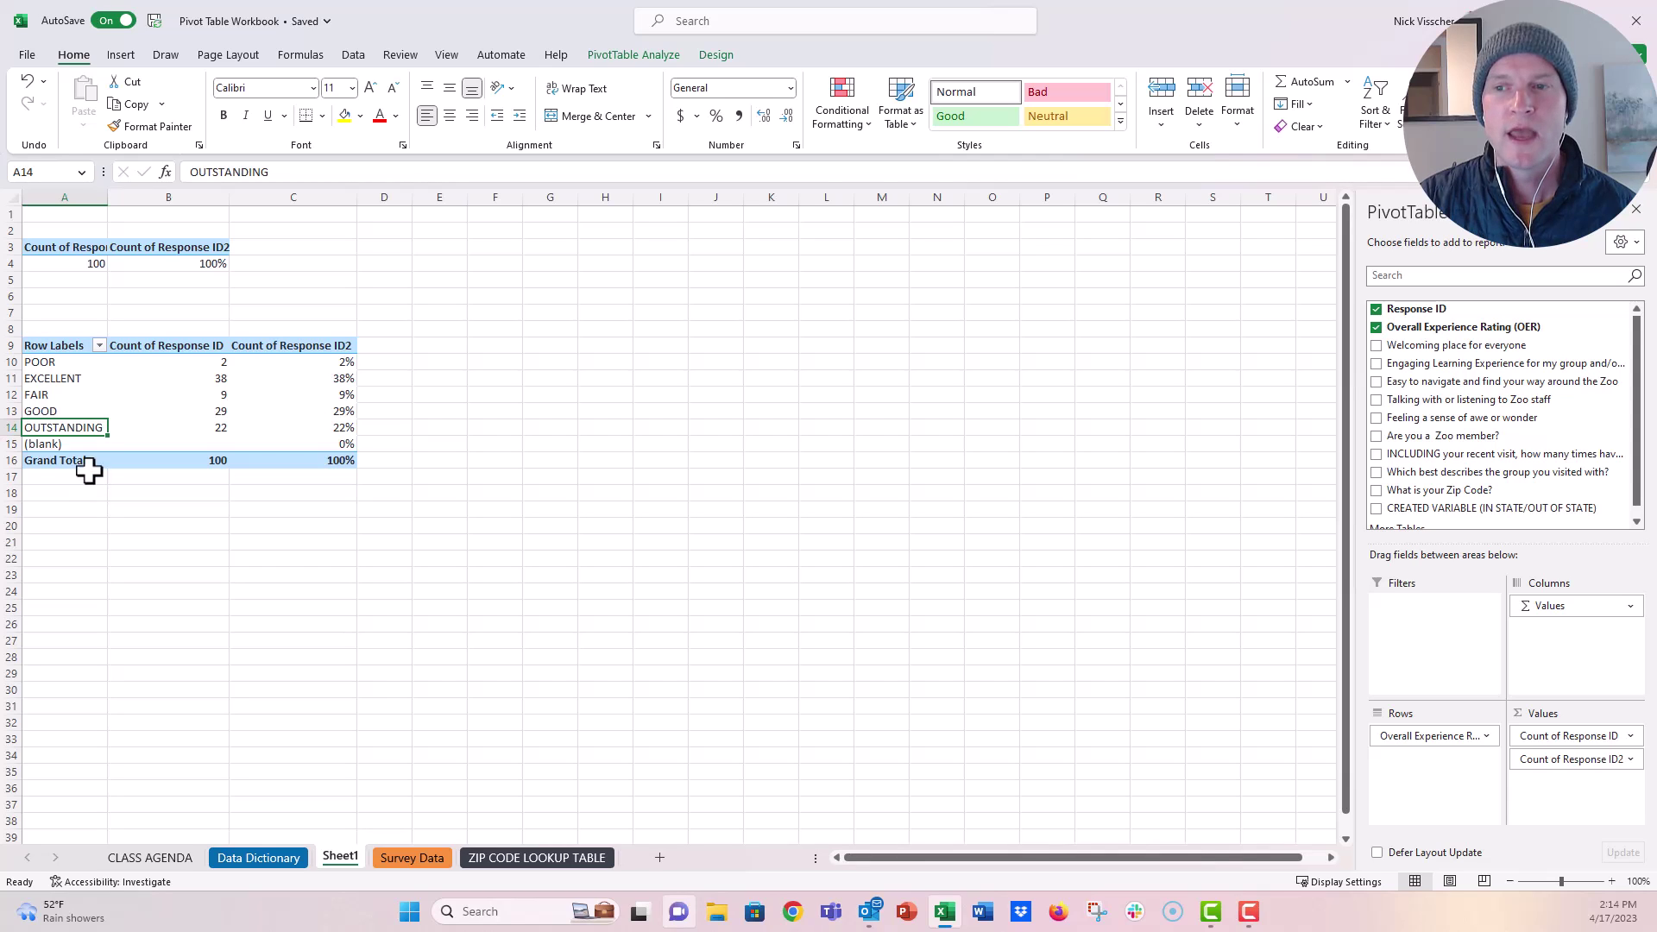
left_click(69, 394)
mouse_move(75, 399)
left_mouse_down()
mouse_move(74, 371)
mouse_move(91, 423)
left_mouse_up()
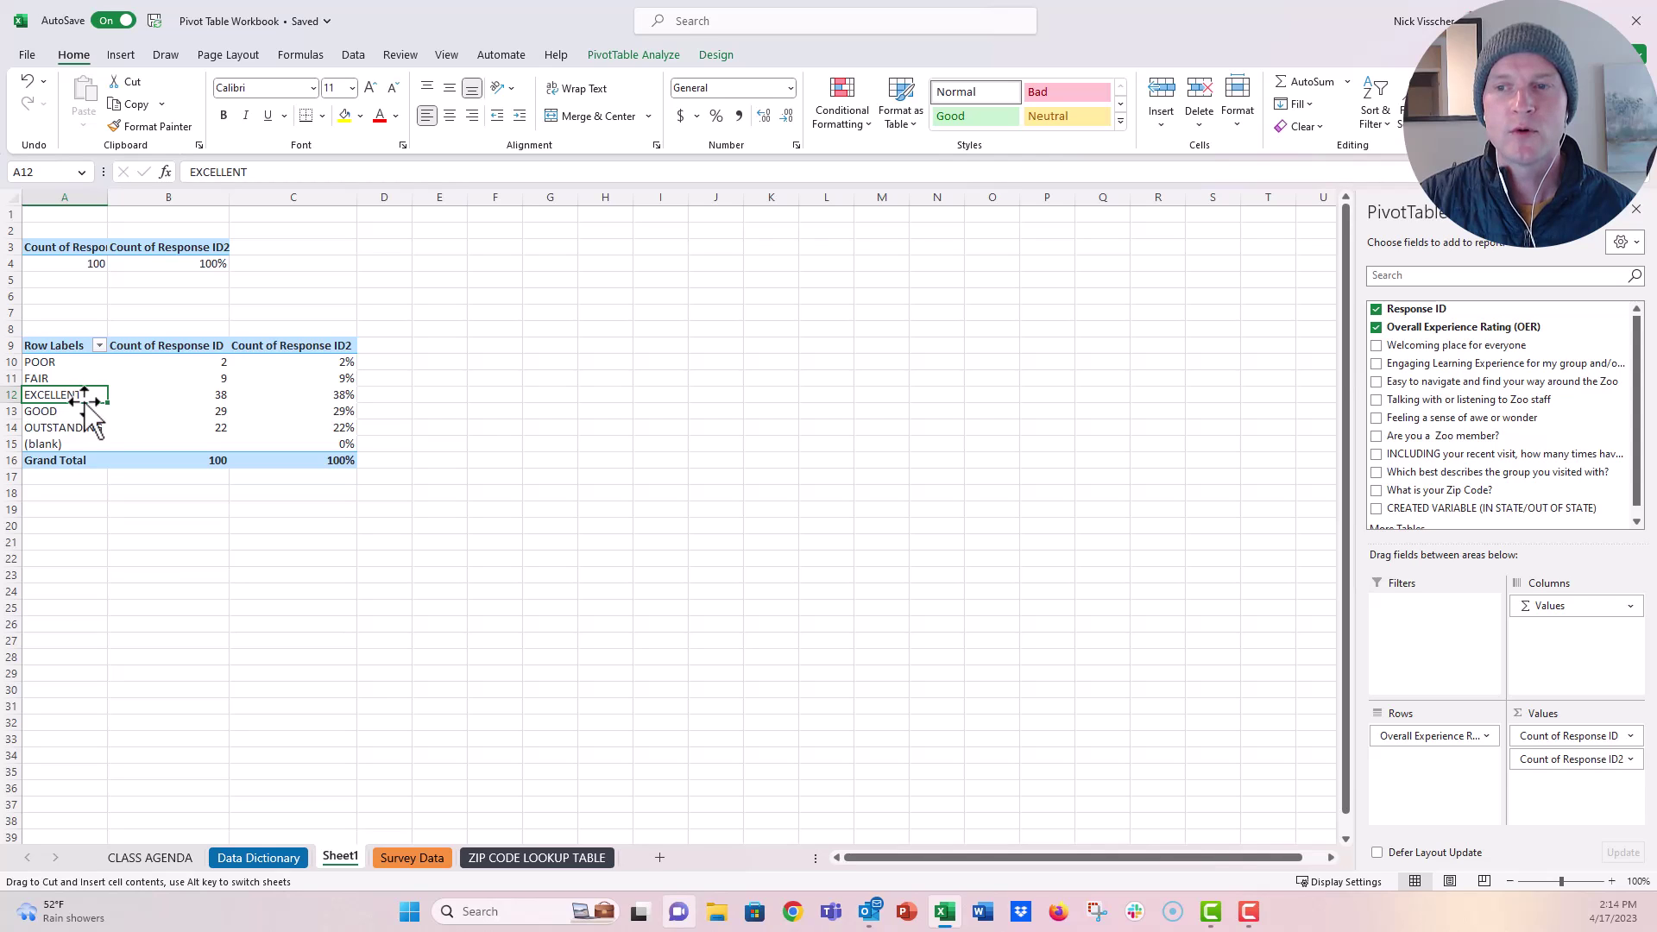
left_click(105, 527)
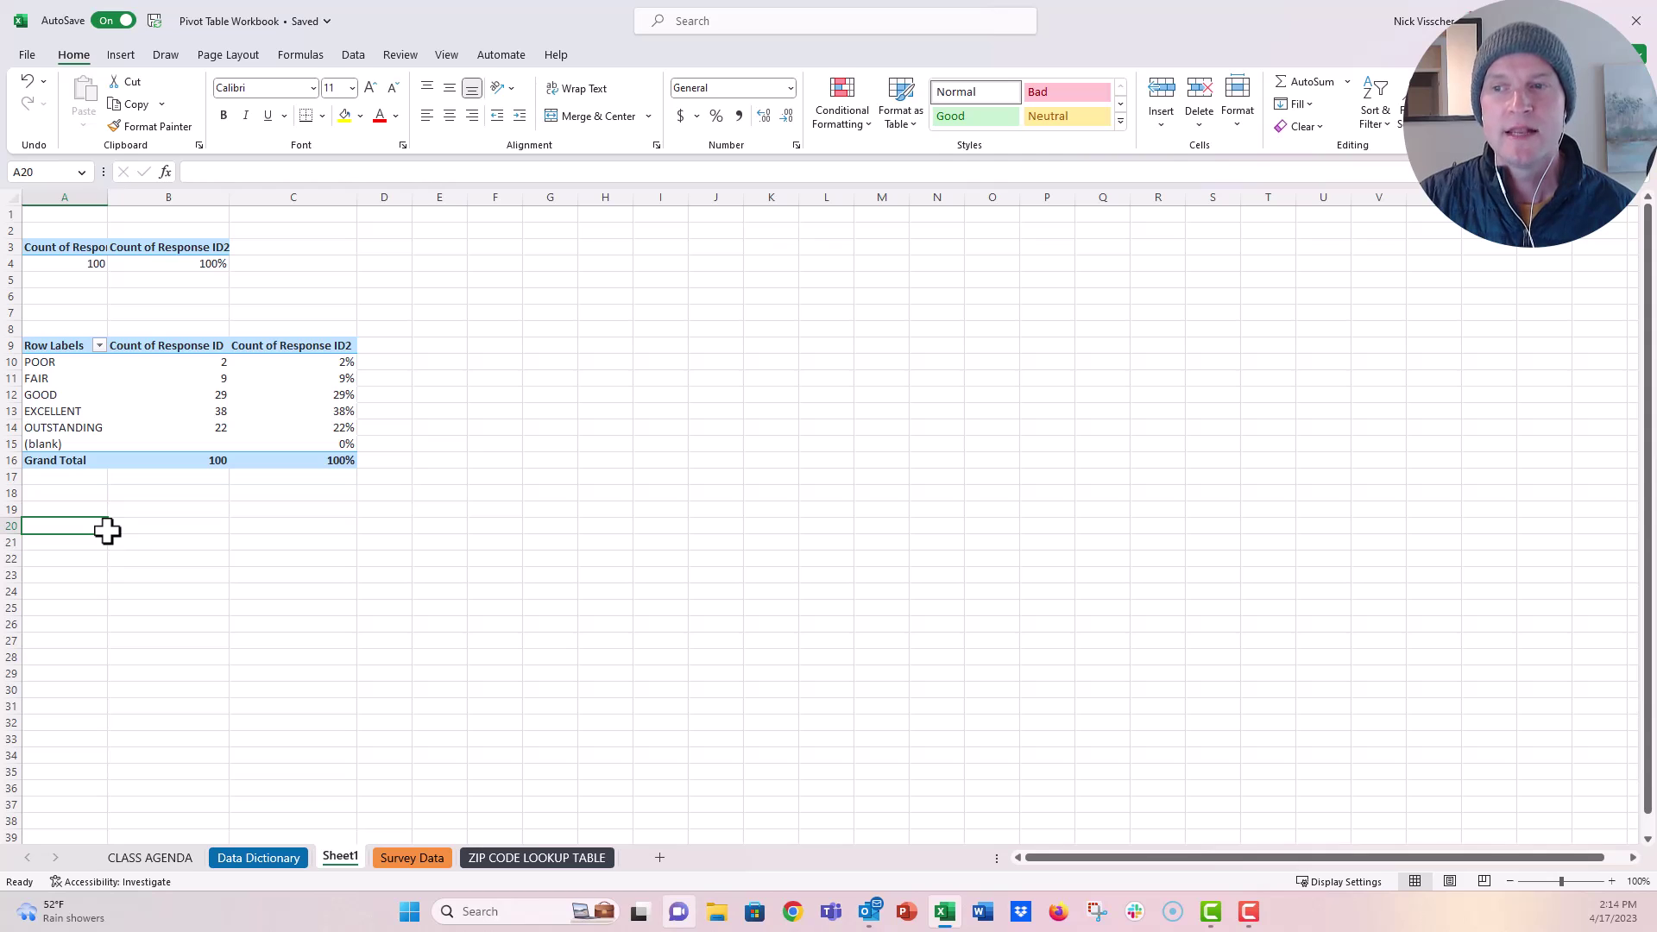
- Uncheck (blank) in the Row Labels filter to remove the empty rating row
left_click(84, 444)
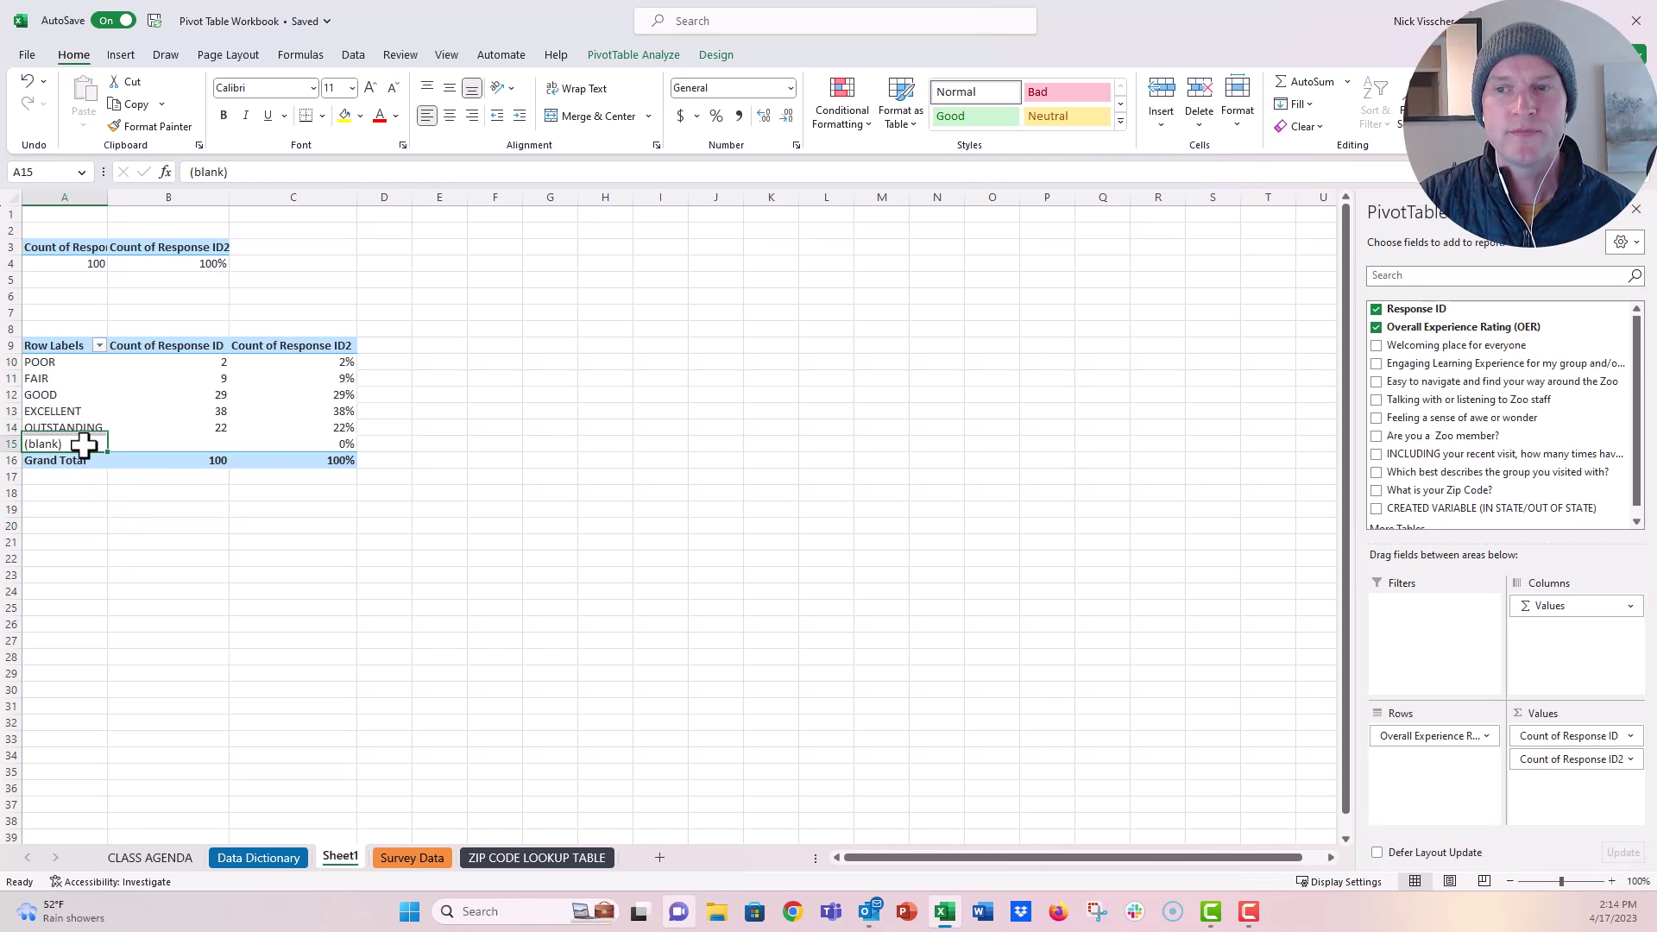
left_click(194, 444)
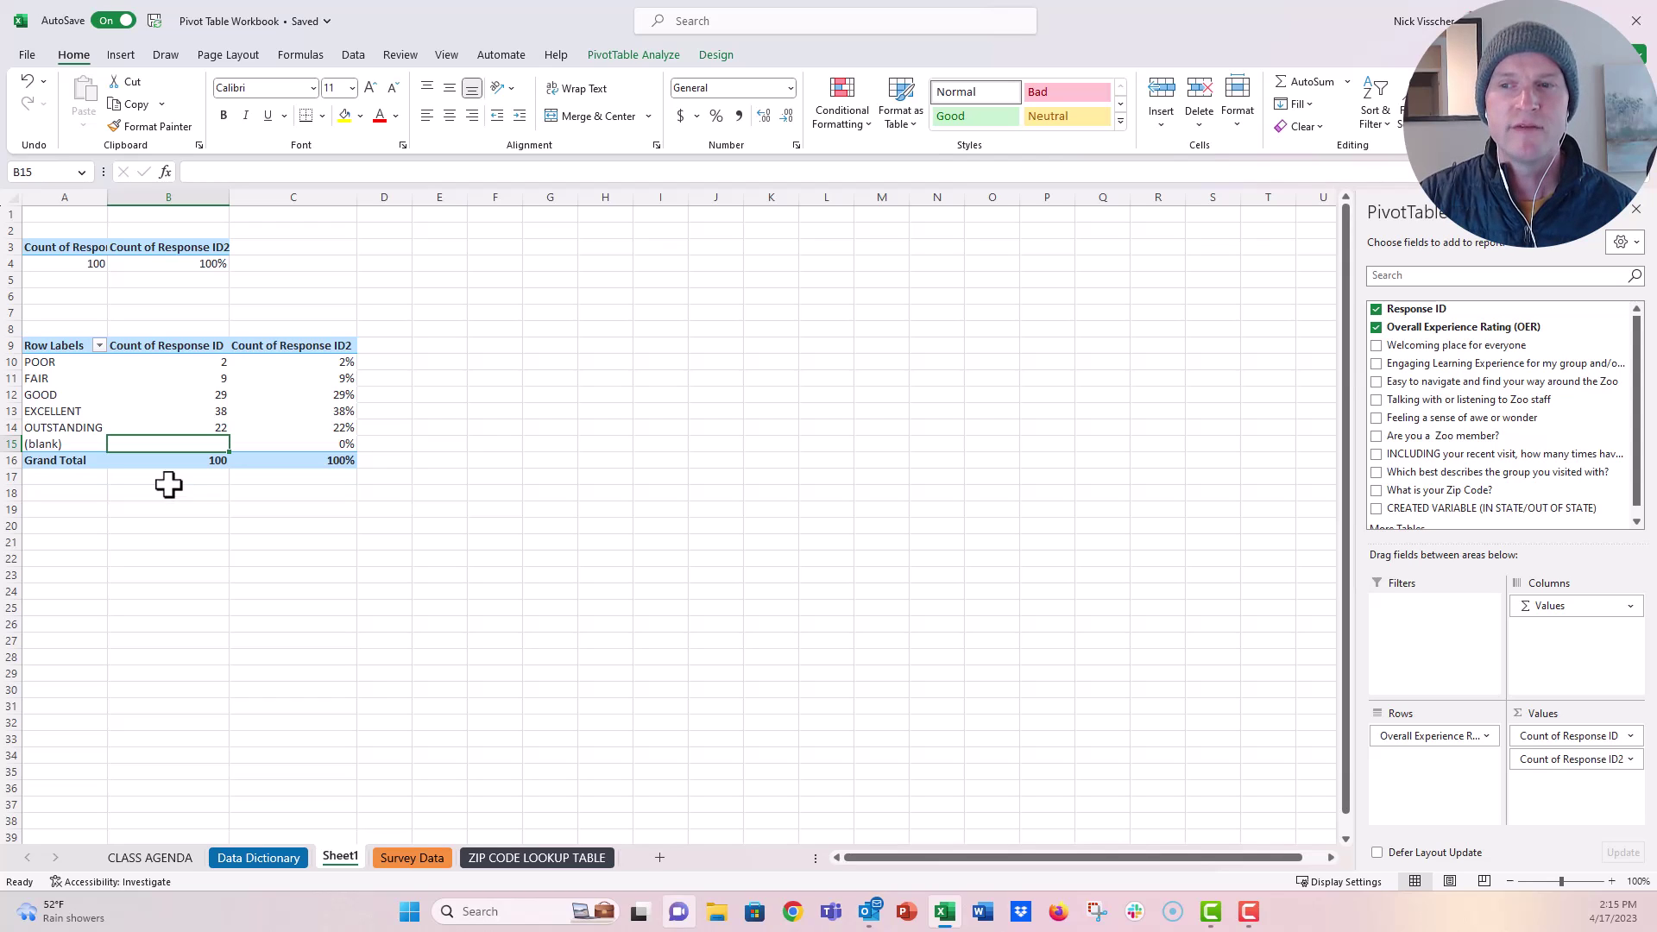
left_click(87, 442)
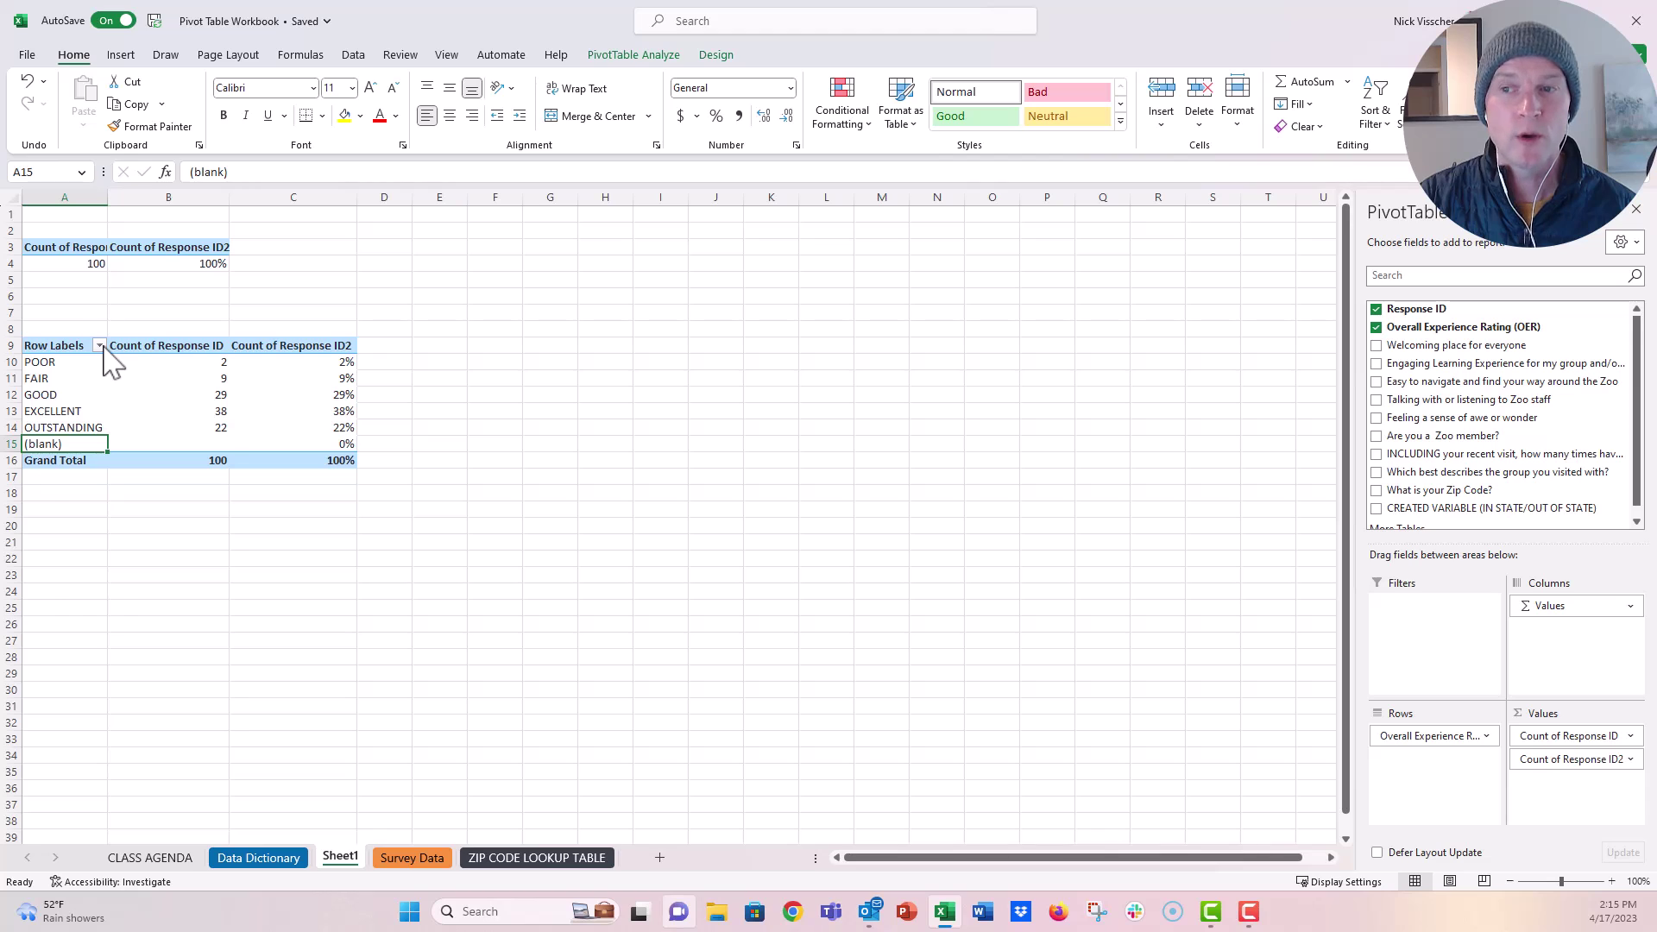
left_click(100, 346)
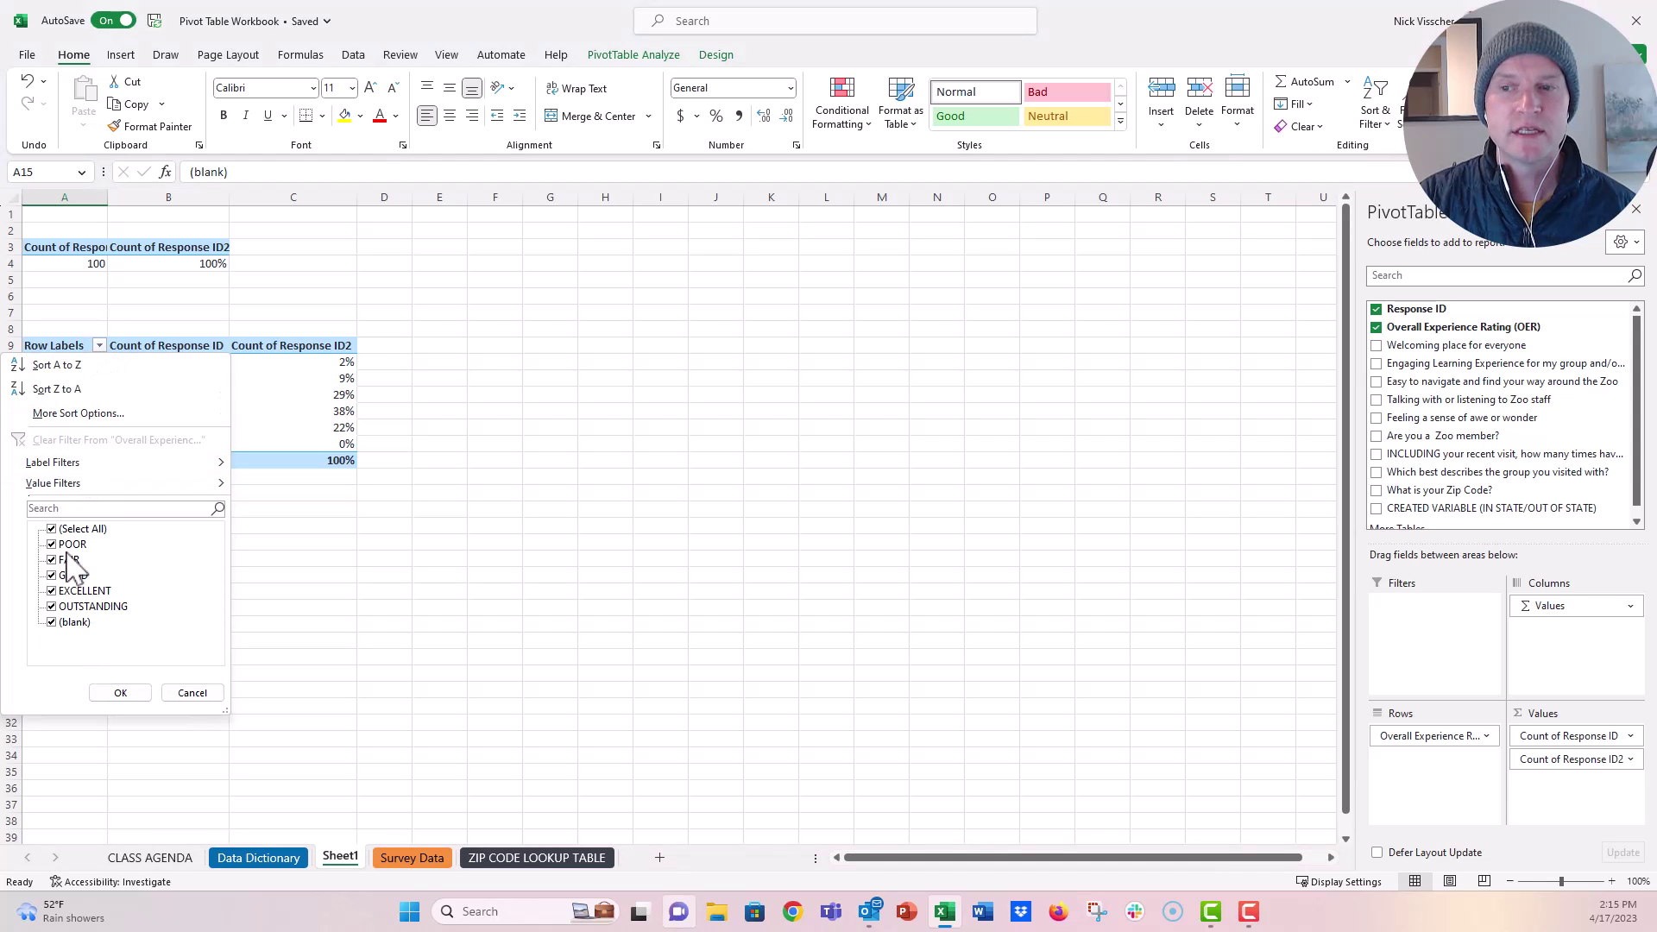
left_click(52, 622)
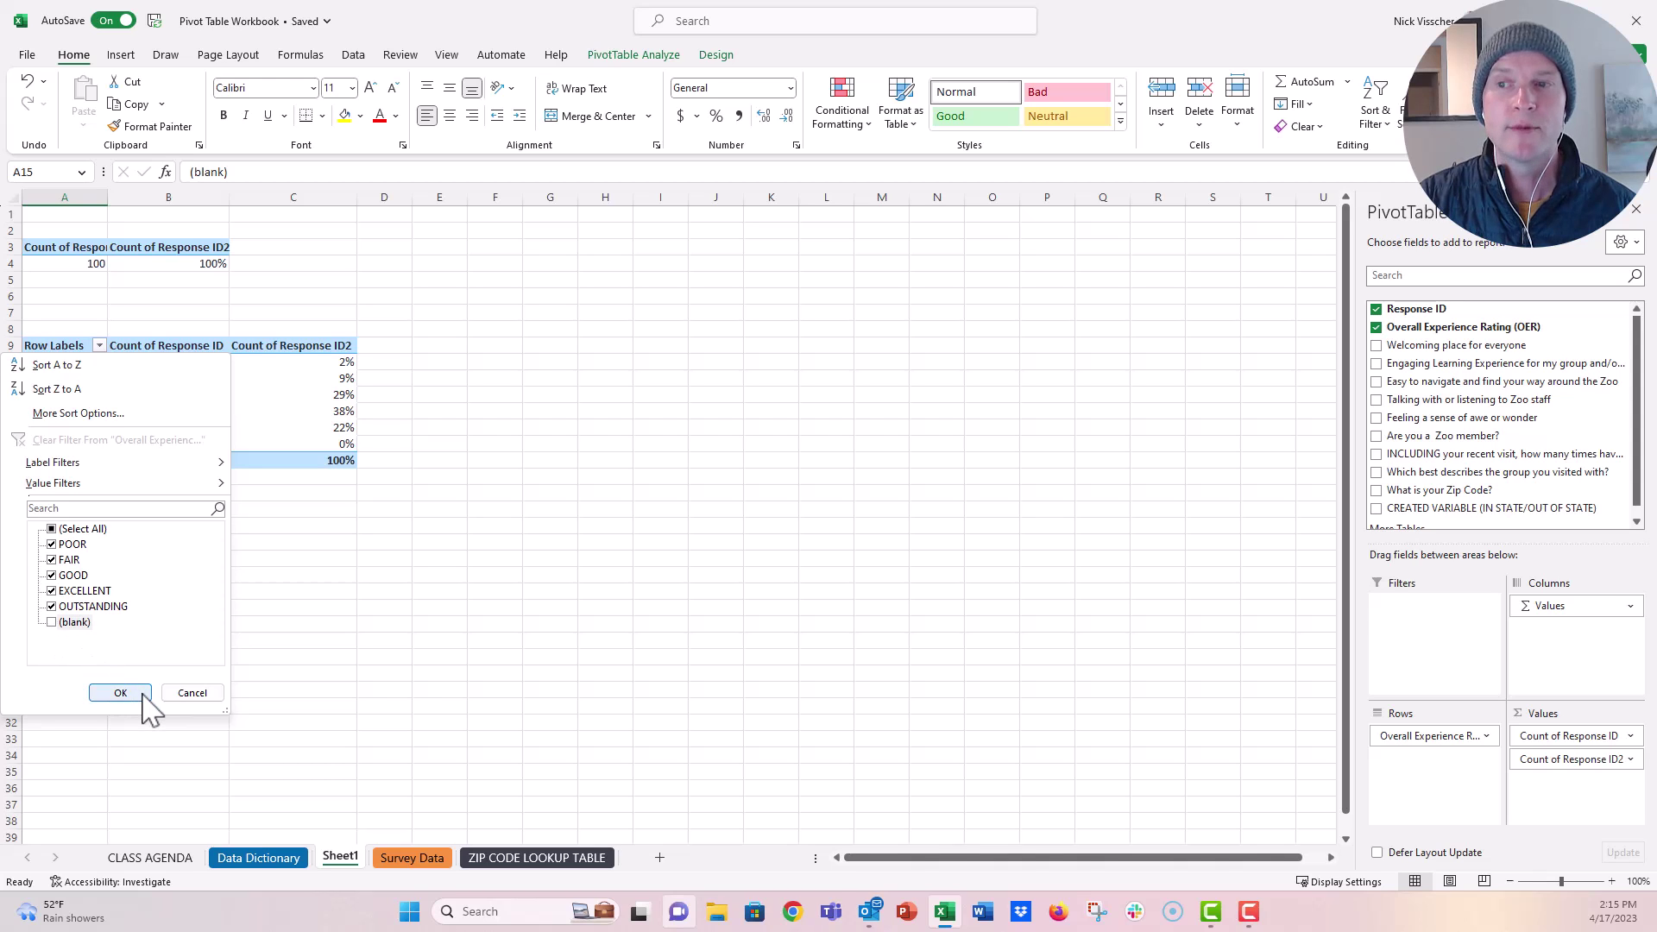
left_click(121, 694)
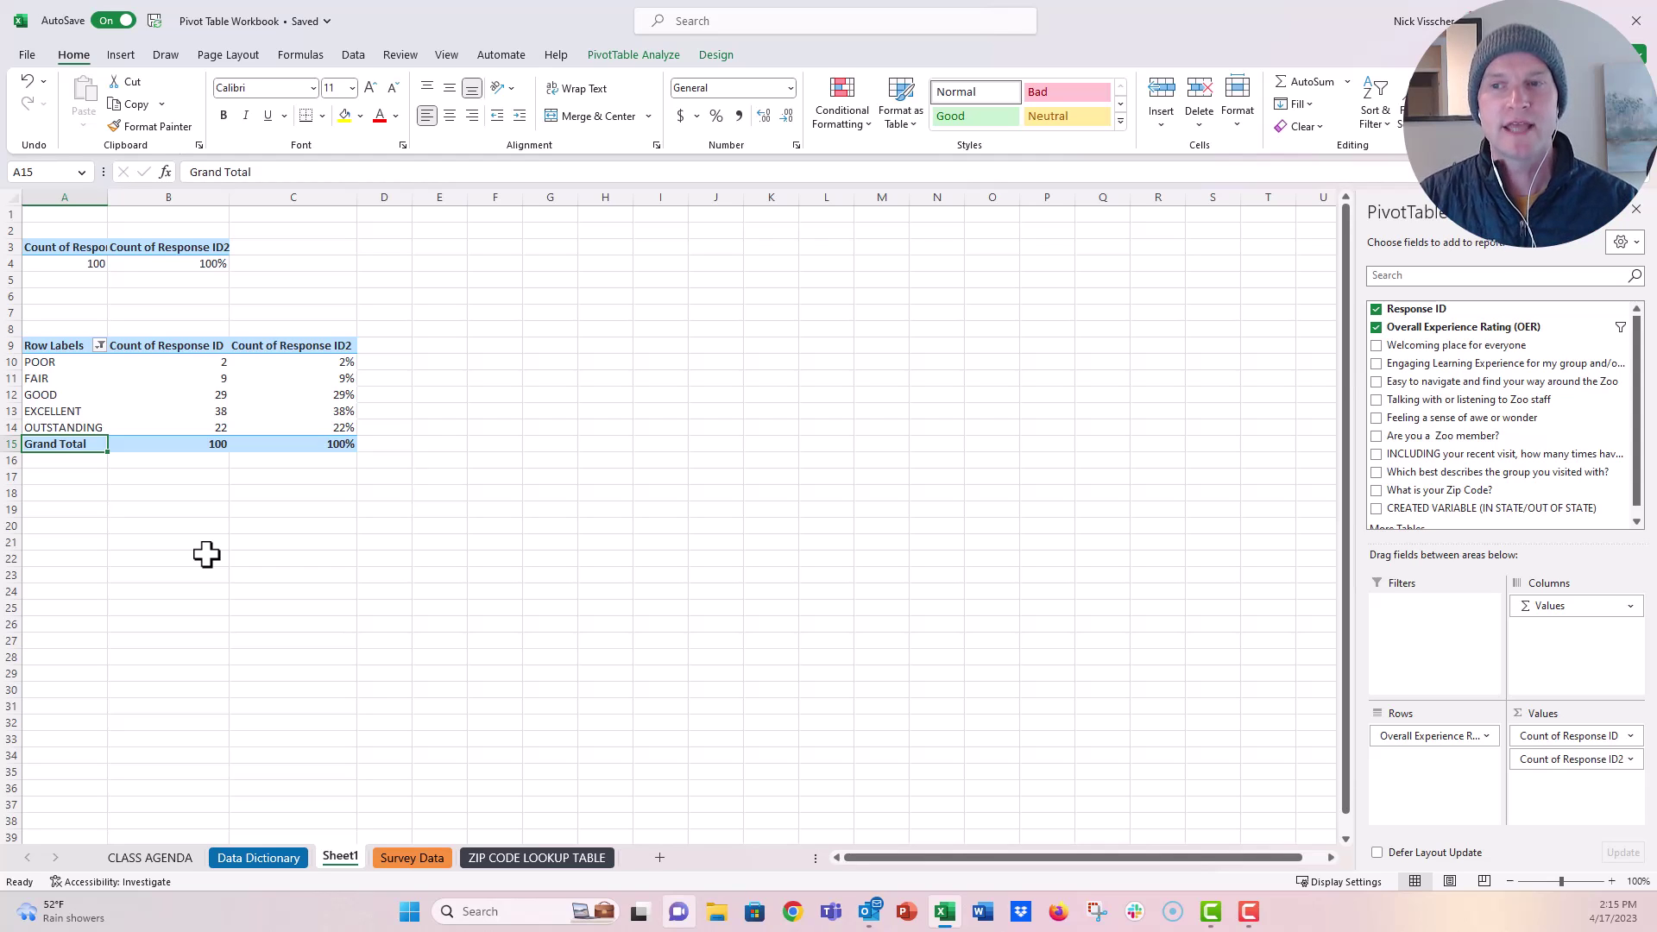
- Select the POOR, FAIR and GOOD labels and group them into Group1
left_click(100, 363)
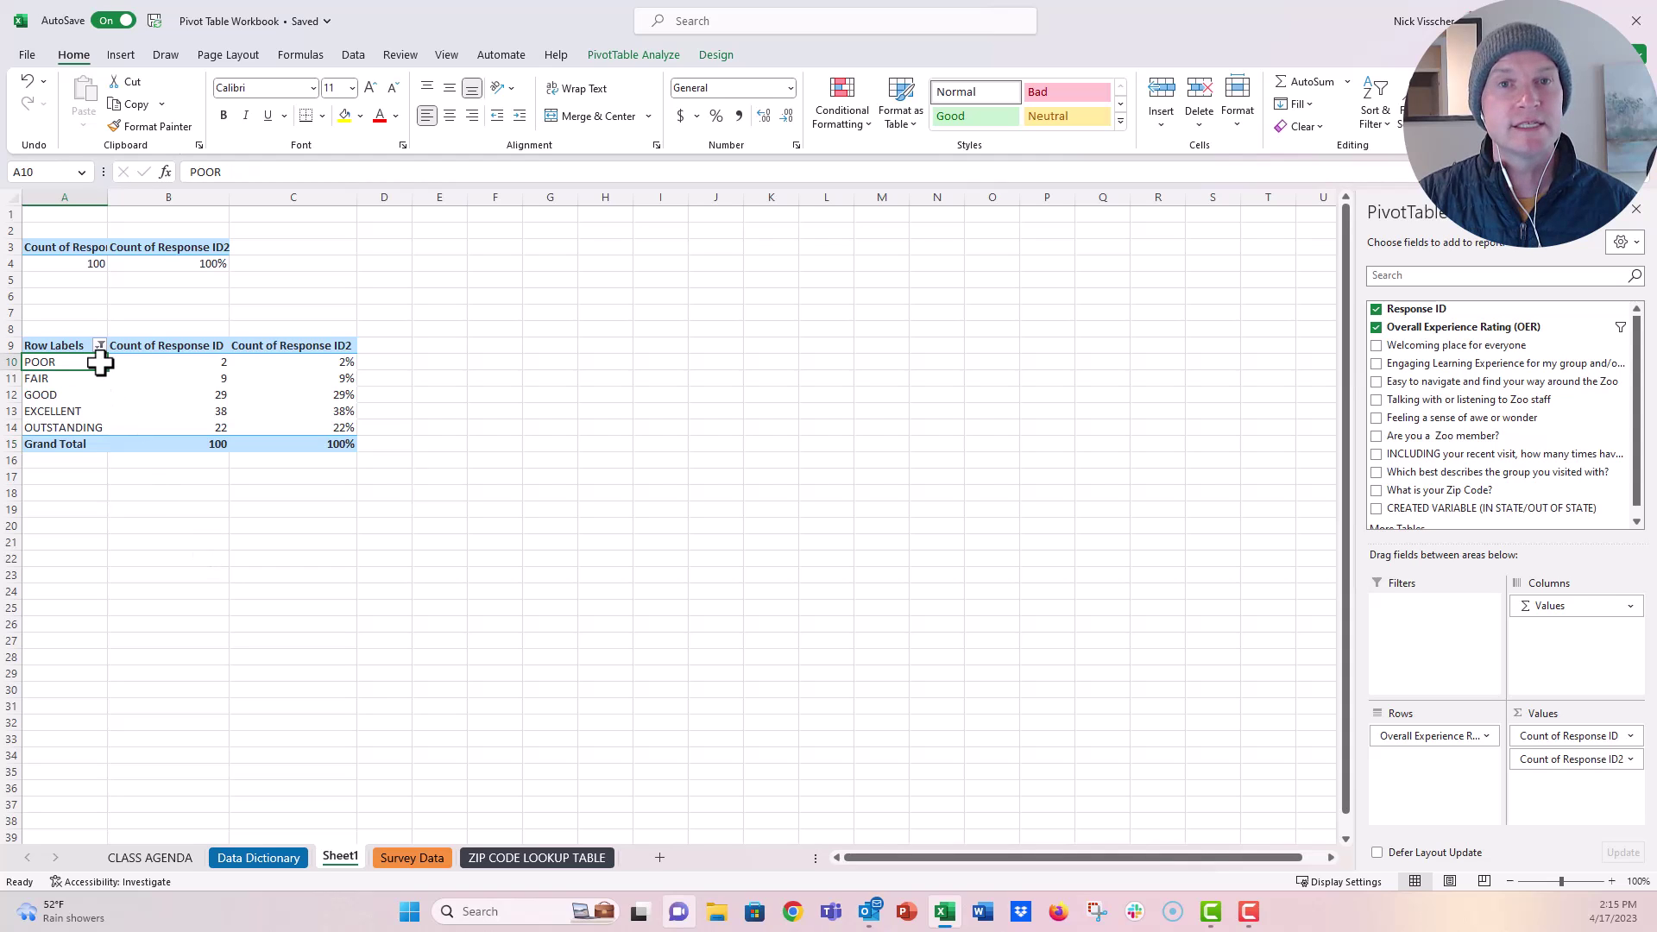
left_click_drag(95, 361, 95, 398)
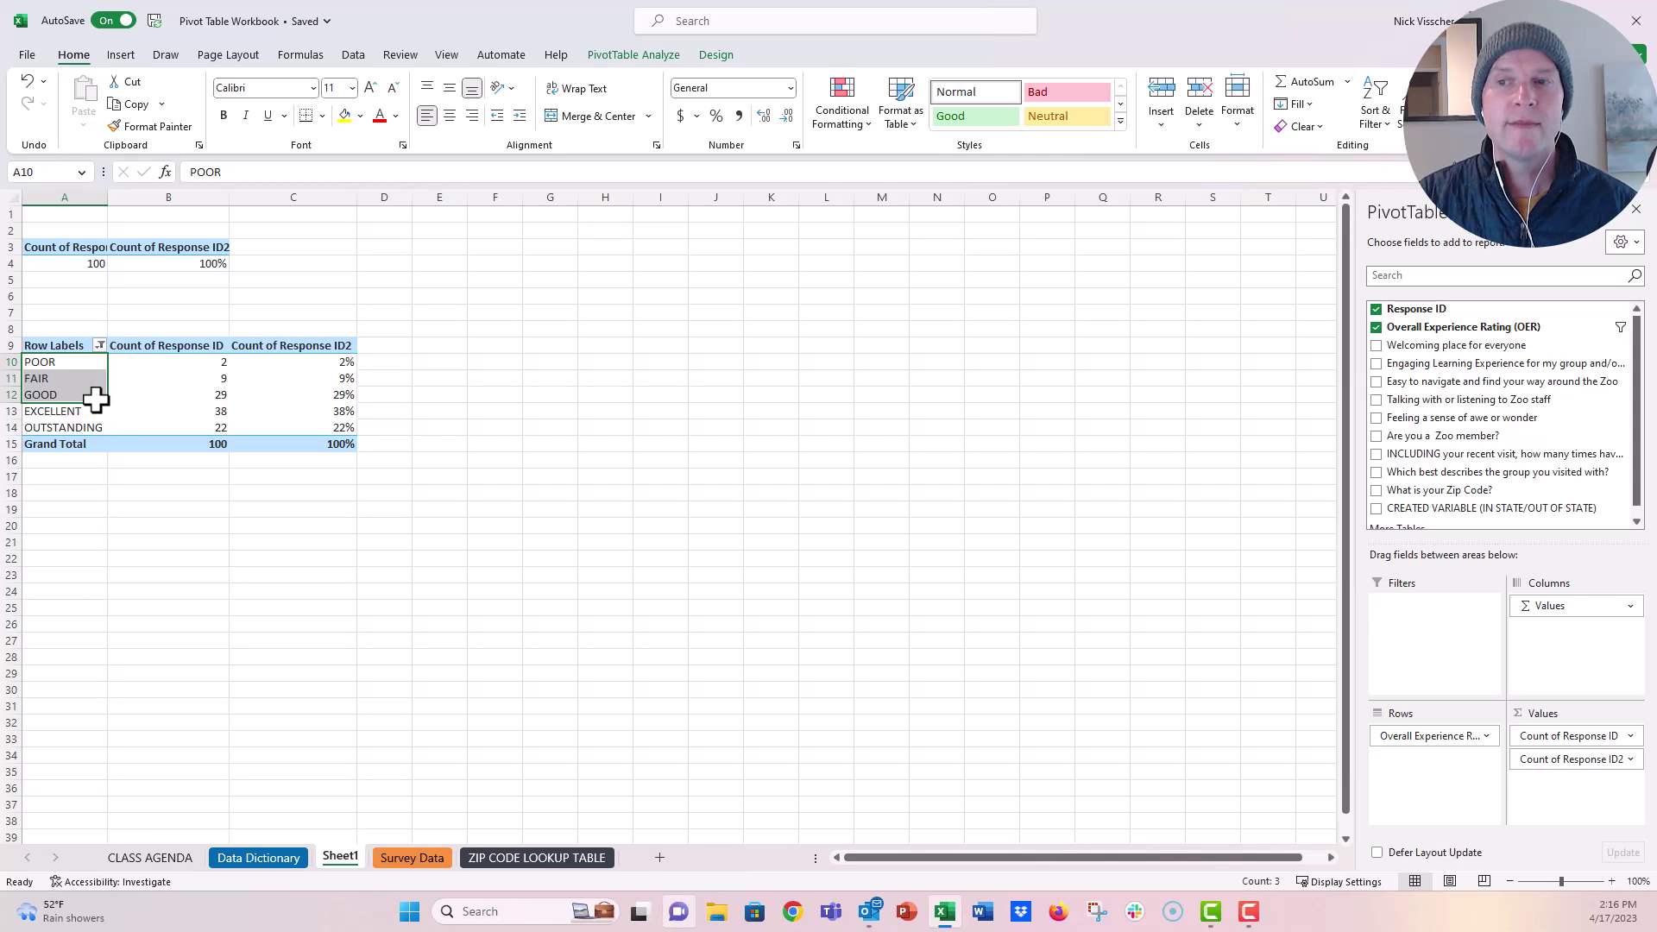
right_click(101, 364)
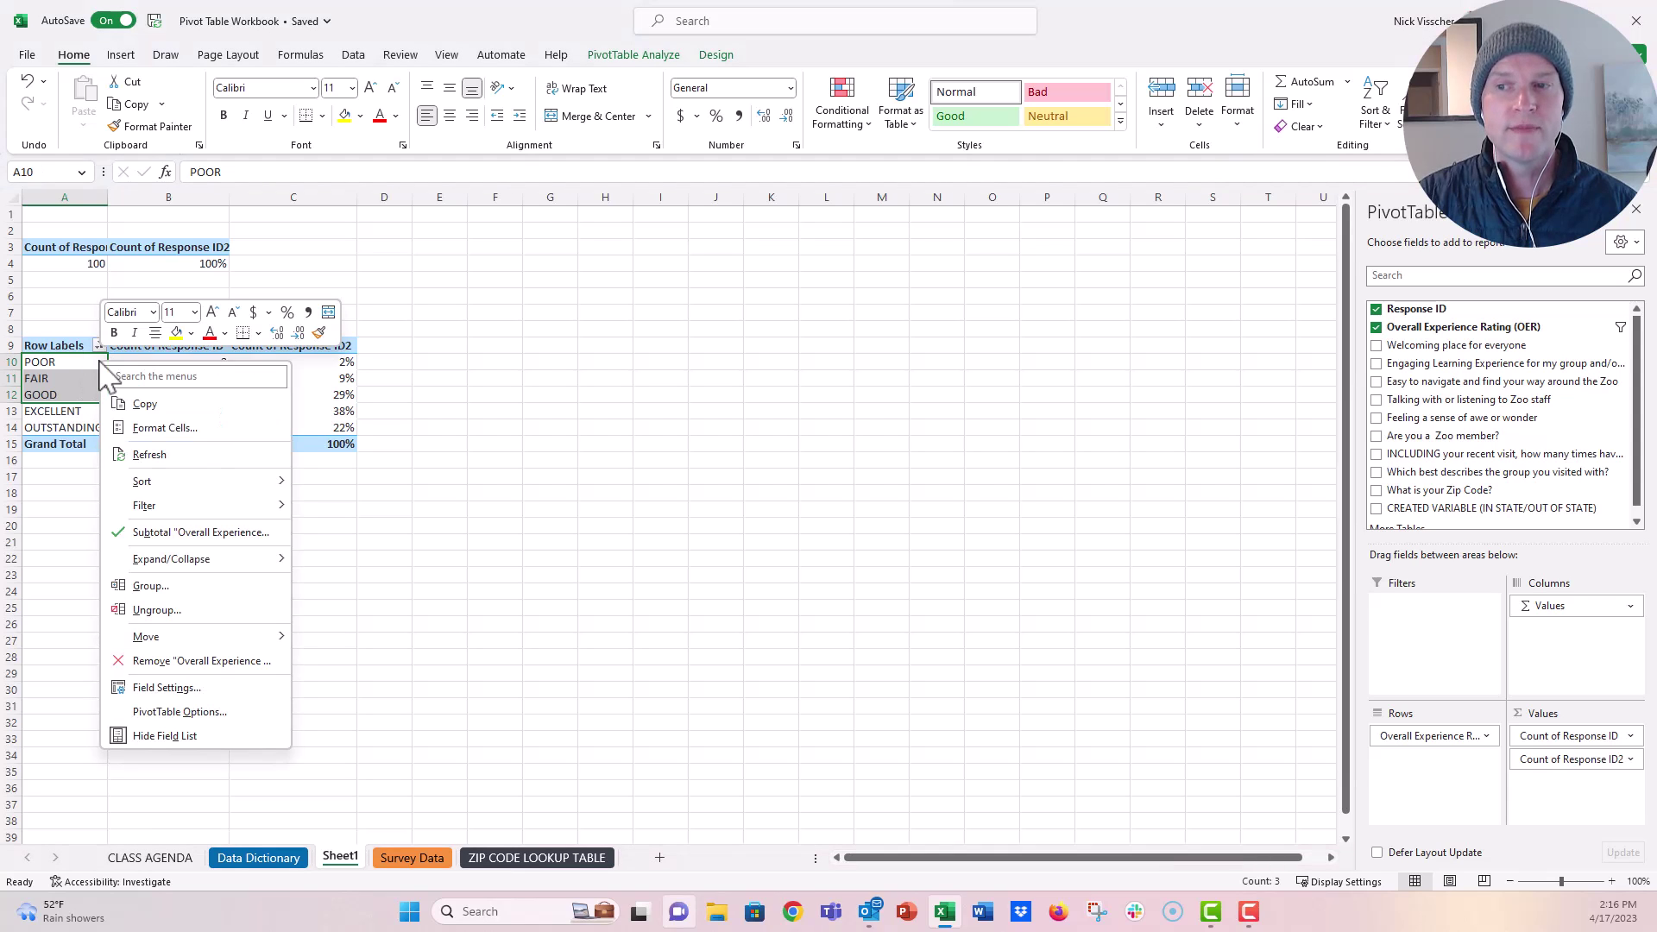
left_click(231, 582)
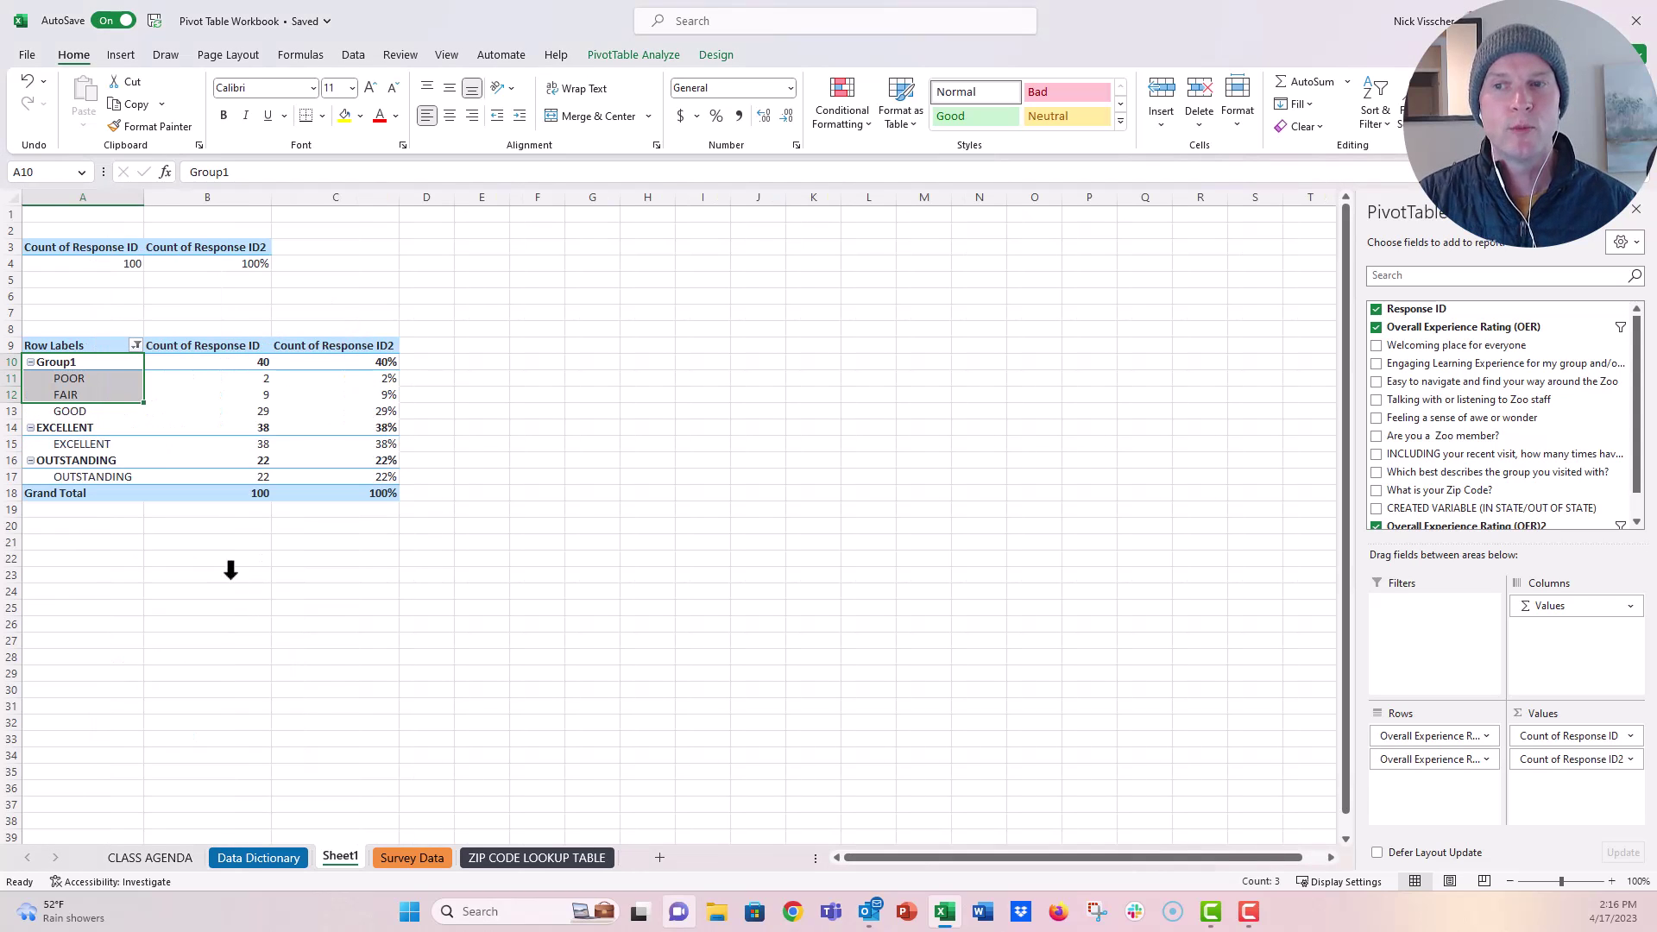
left_click(109, 378)
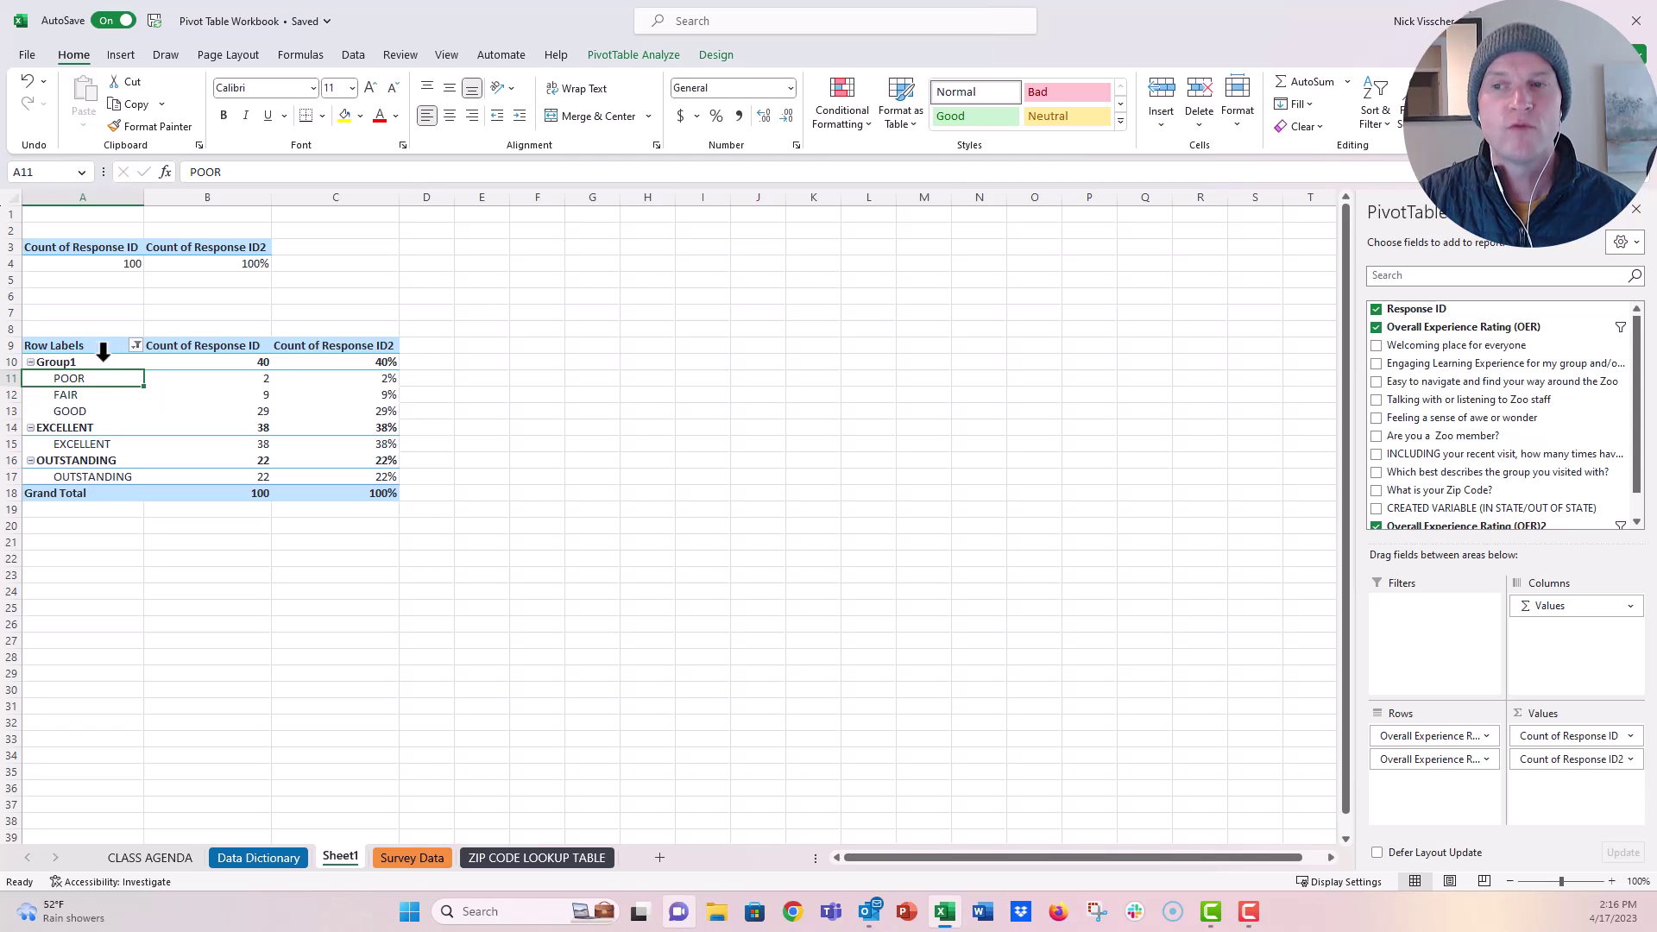
- Rename Group1 to LESS THAN EXCELLENT and widen column A to fit it
left_click(103, 362)
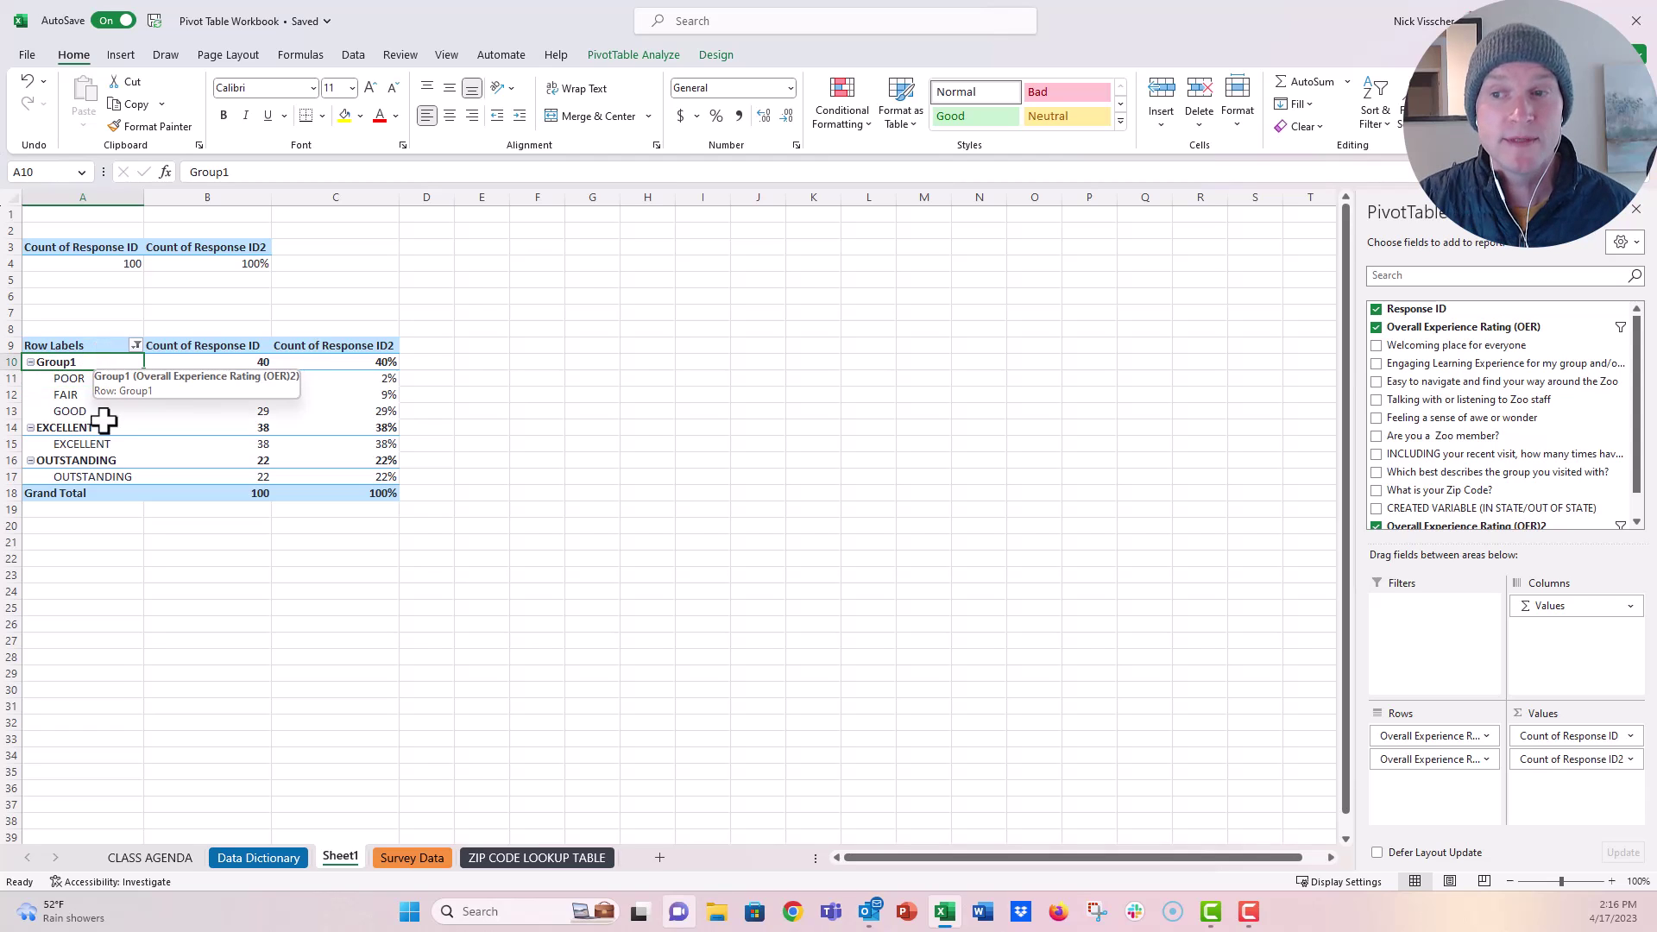
type("I")
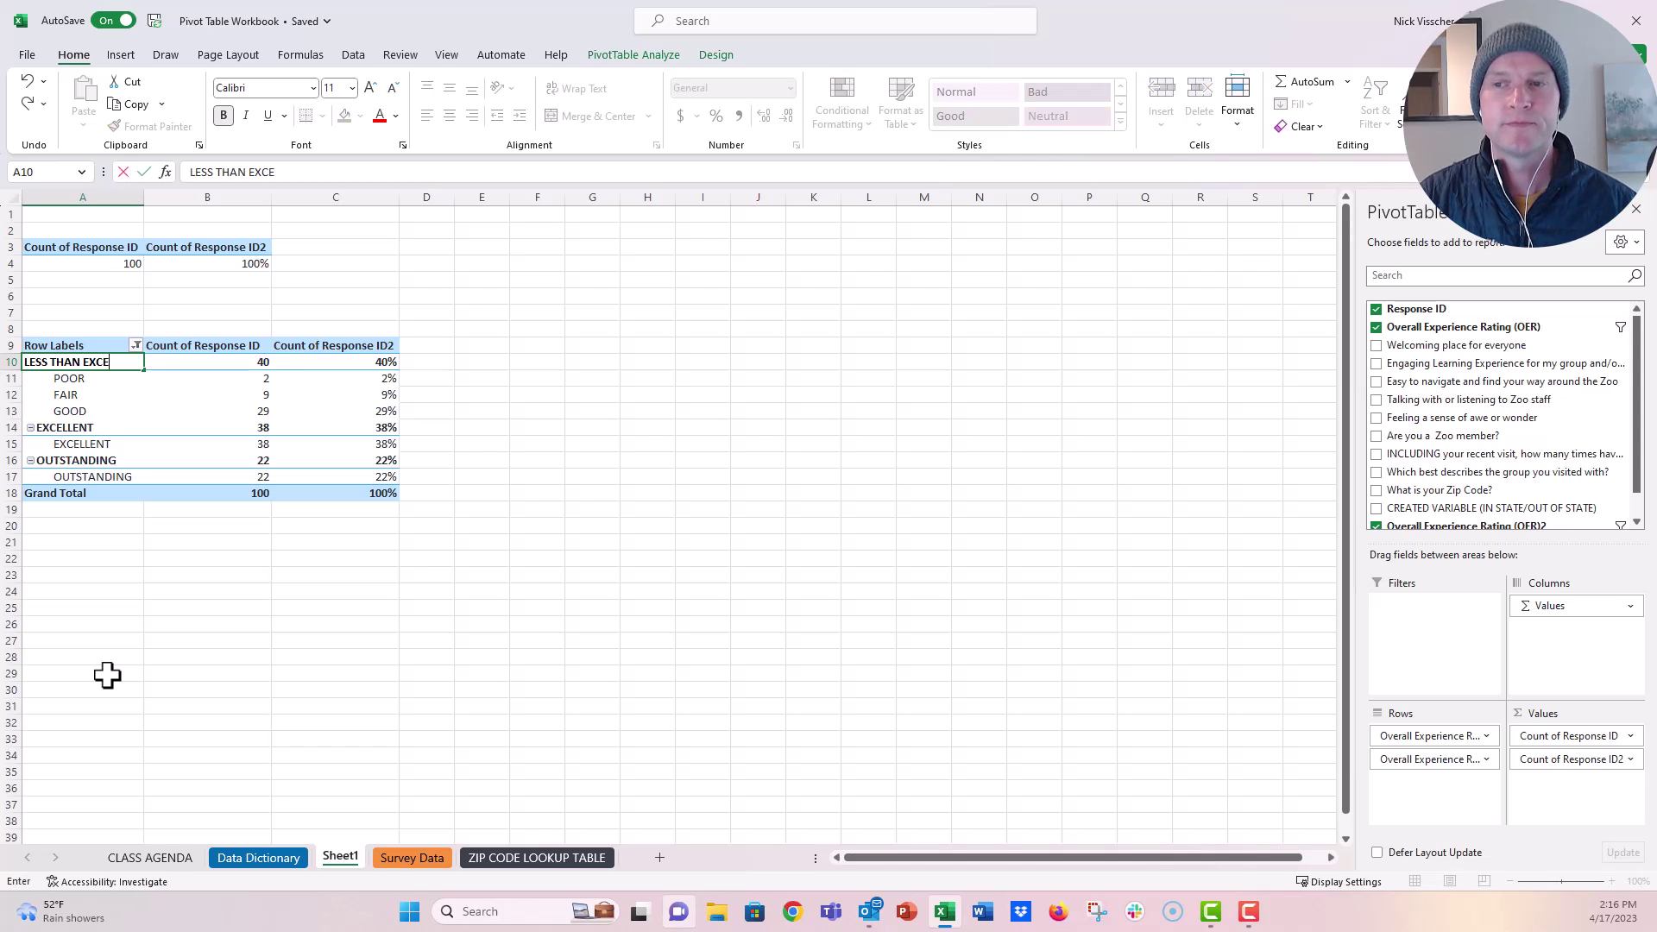
type("T")
key("Return")
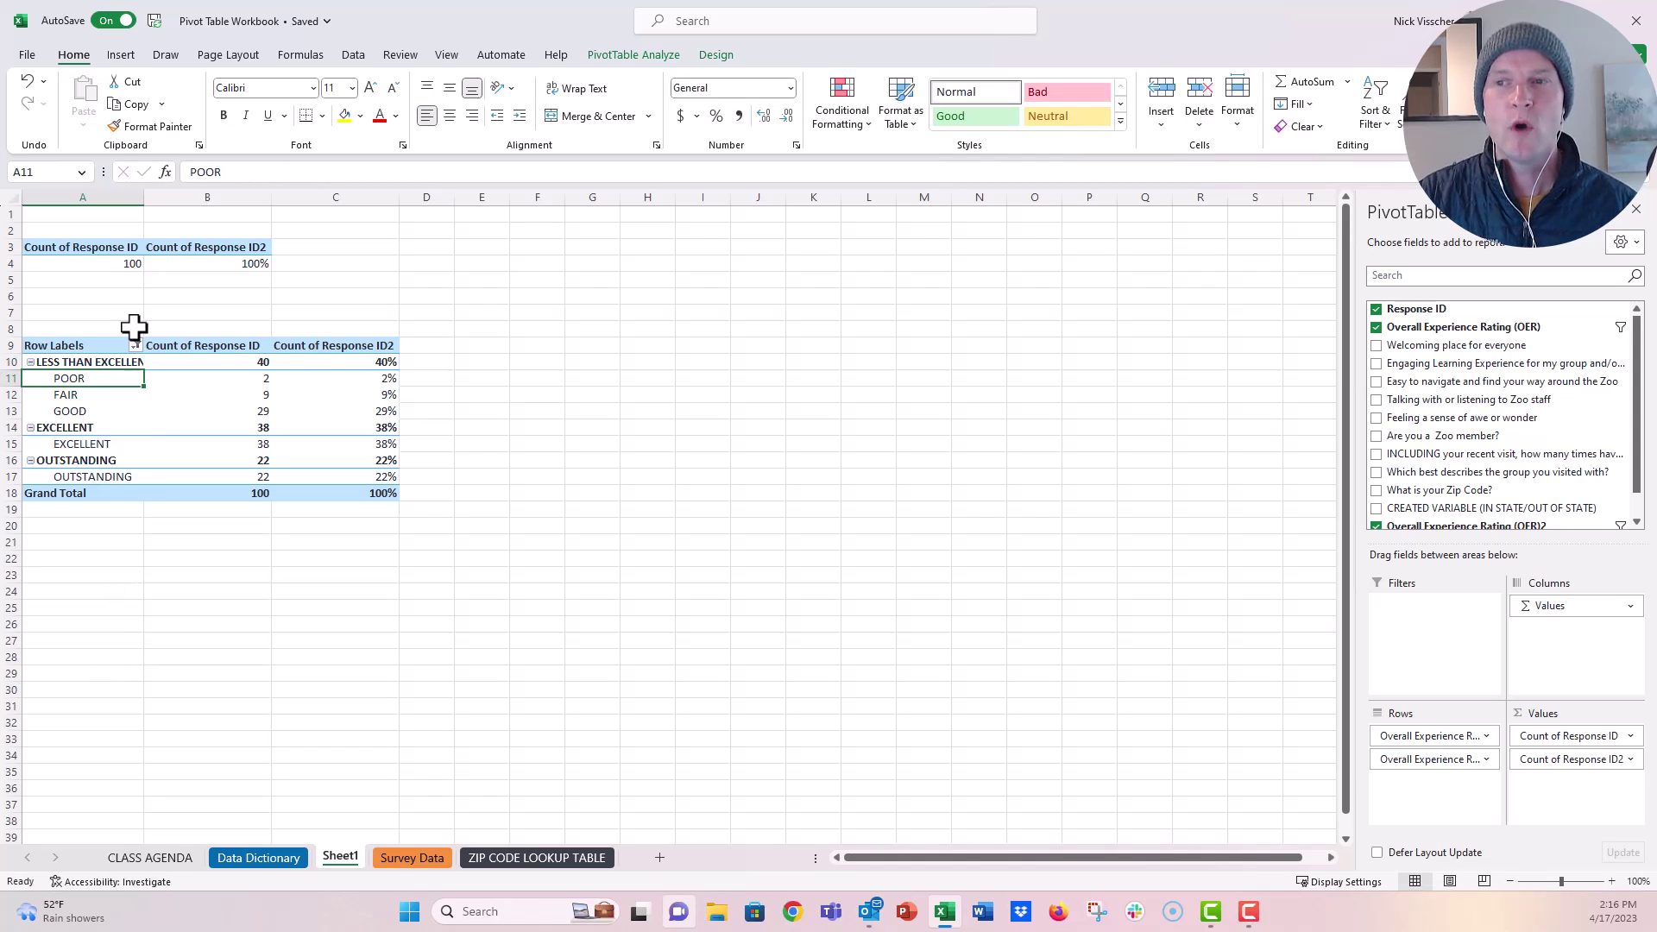
left_click_drag(143, 205, 170, 205)
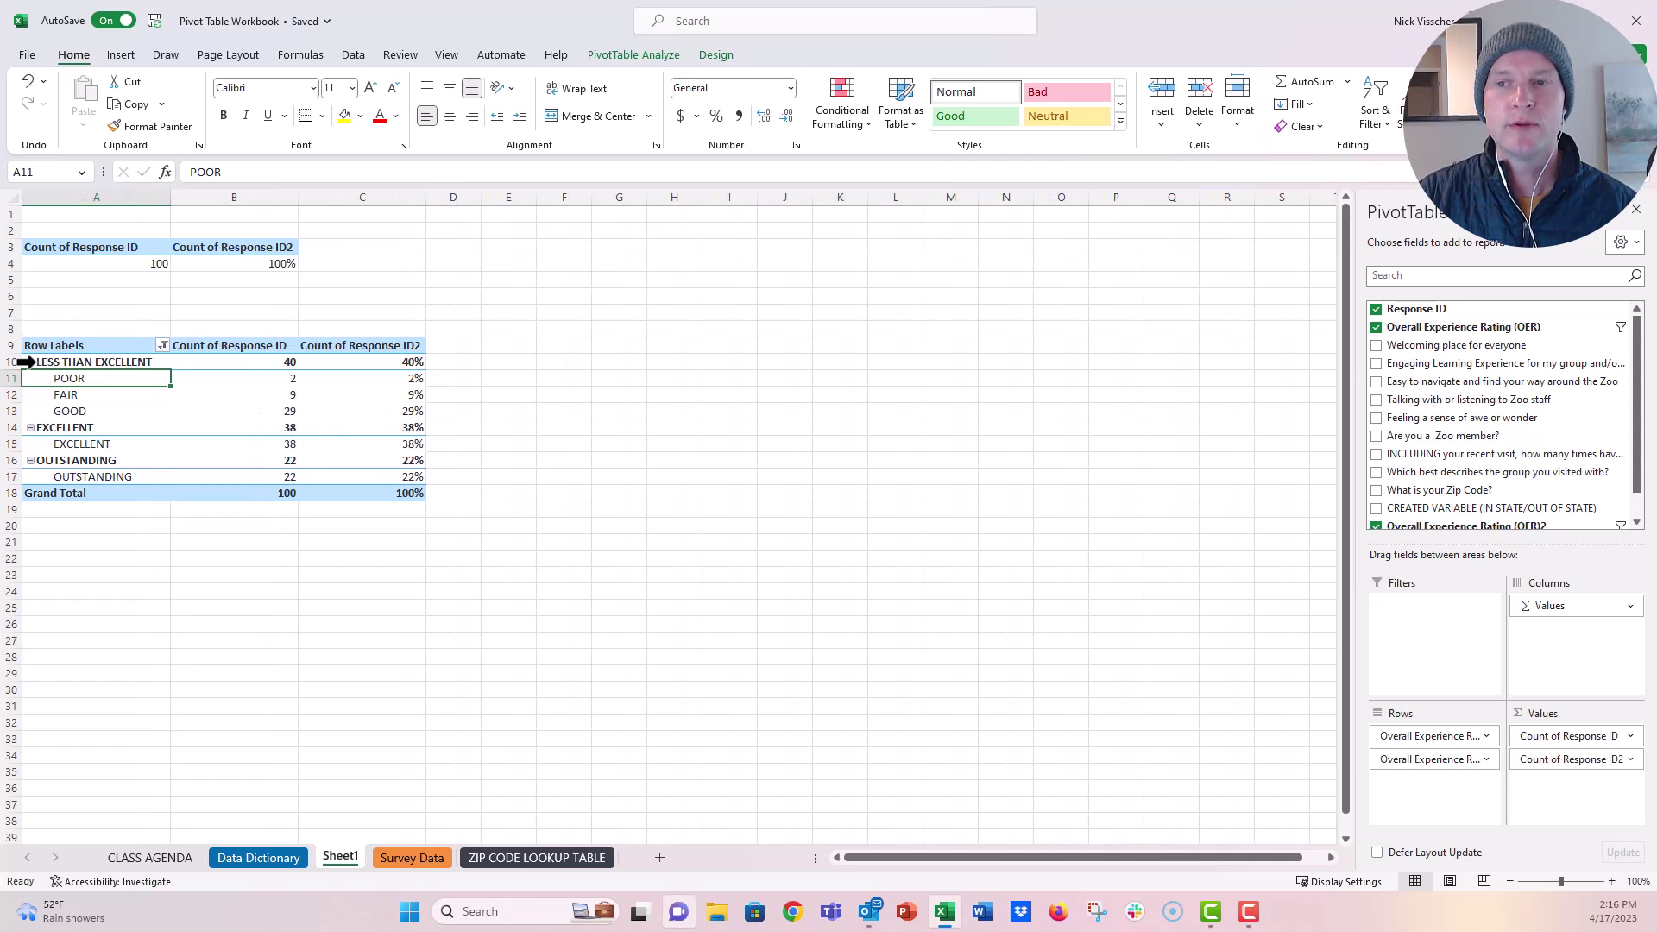
- Collapse the LESS THAN EXCELLENT, EXCELLENT and OUTSTANDING groups
left_click(31, 362)
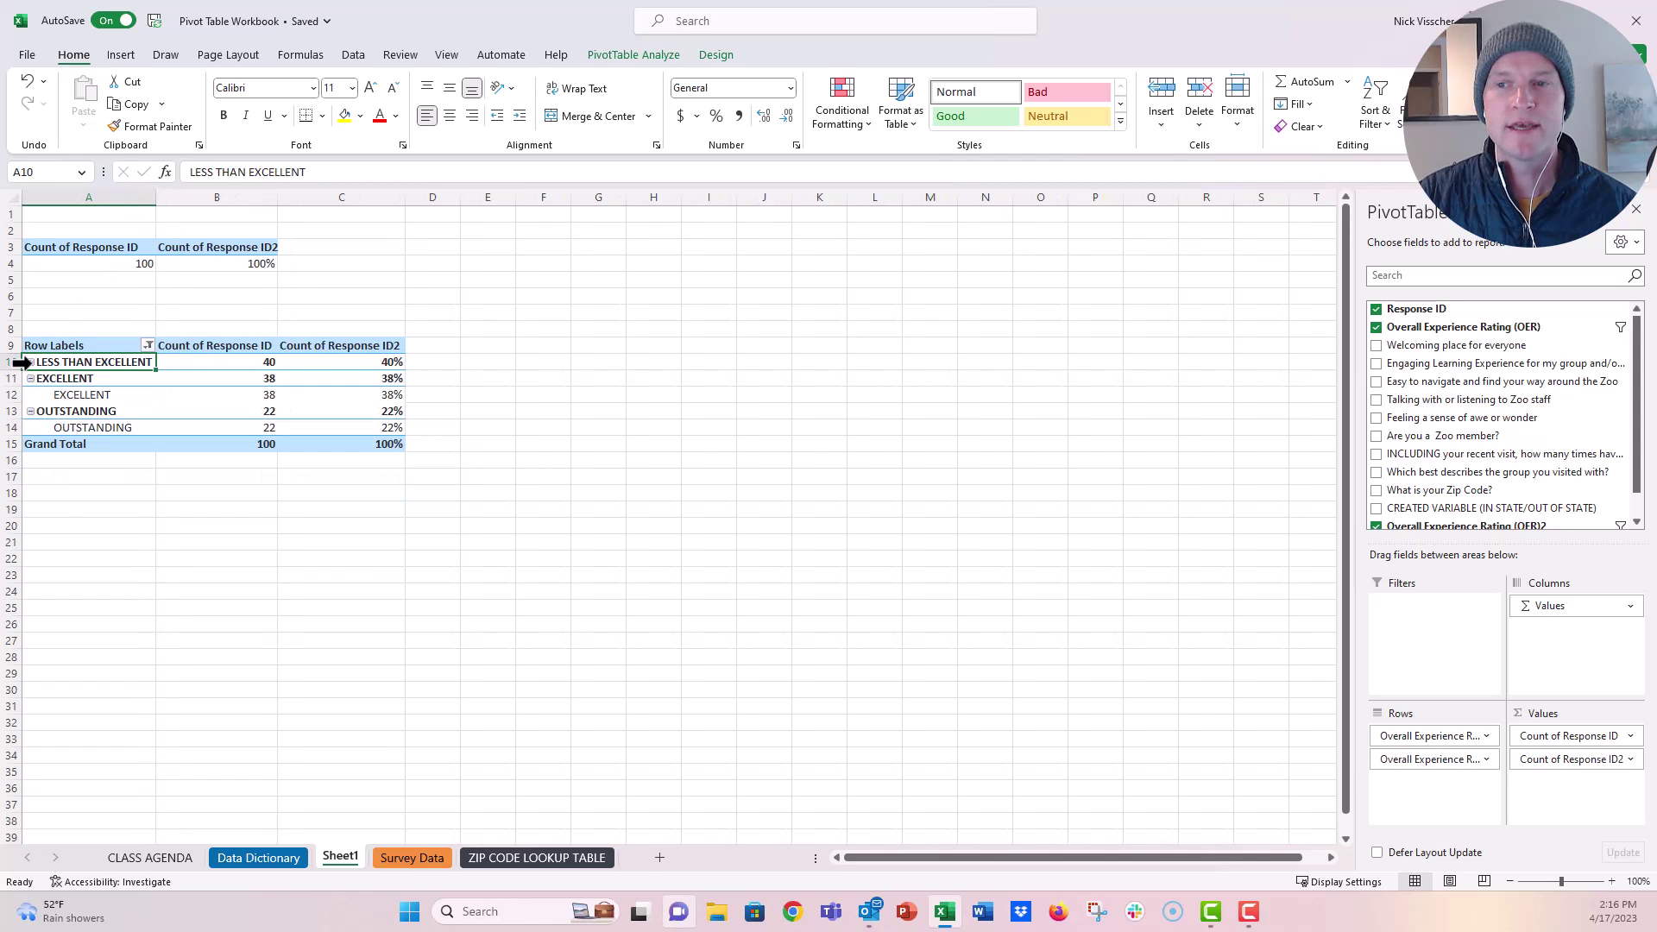
left_click(30, 378)
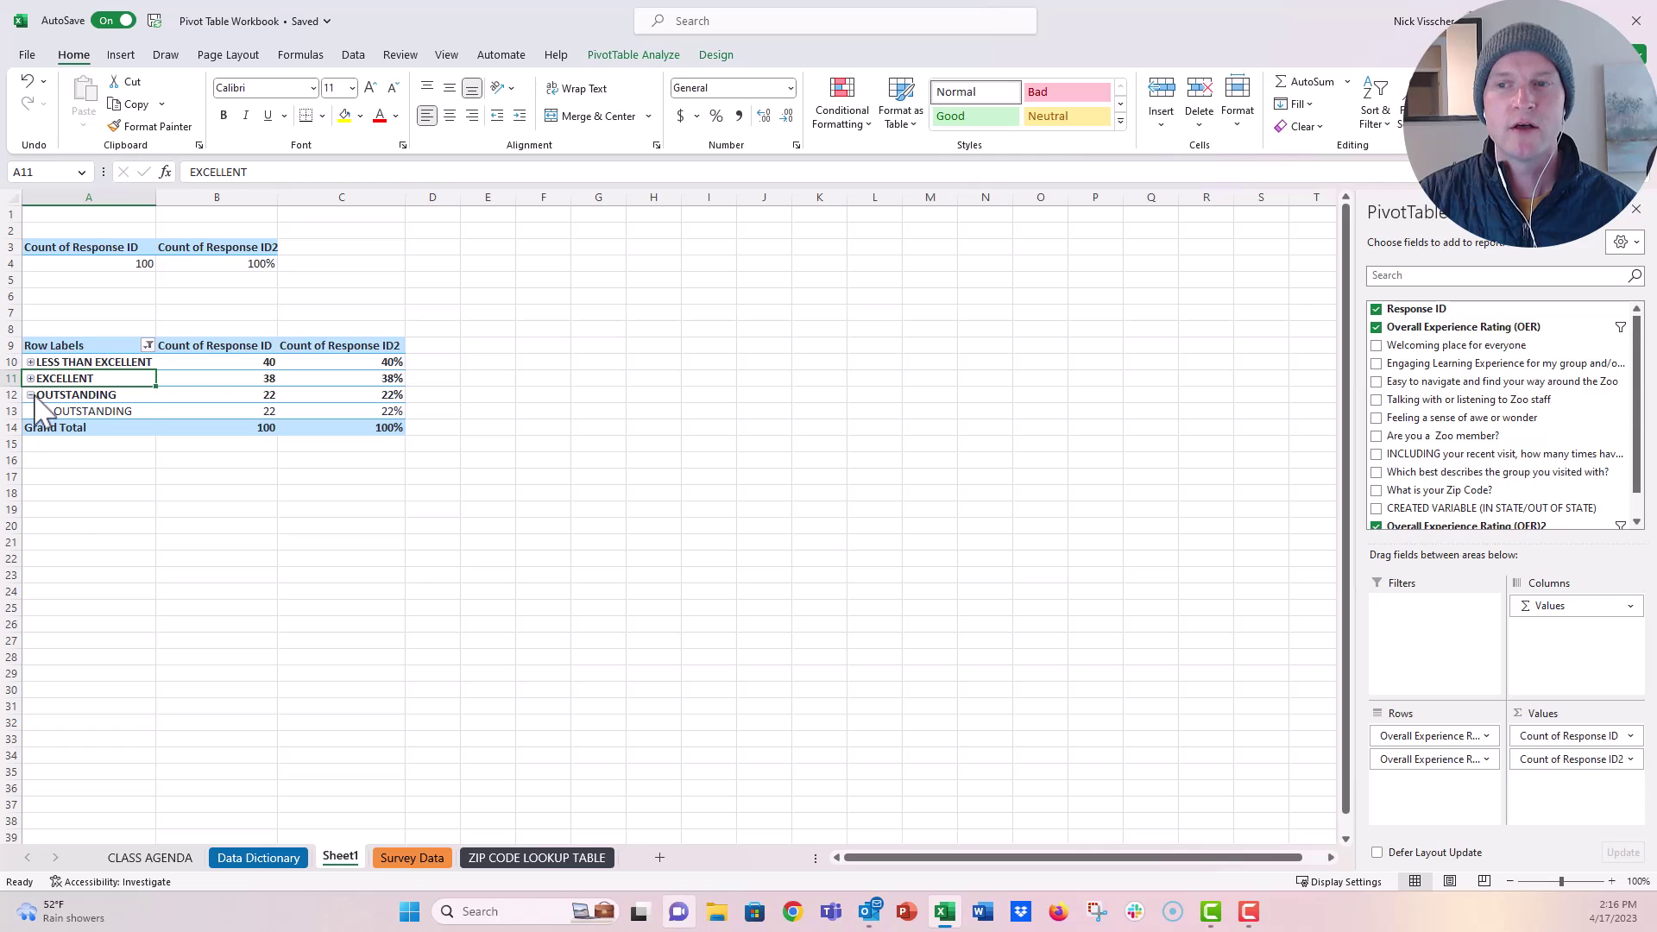
left_click(30, 395)
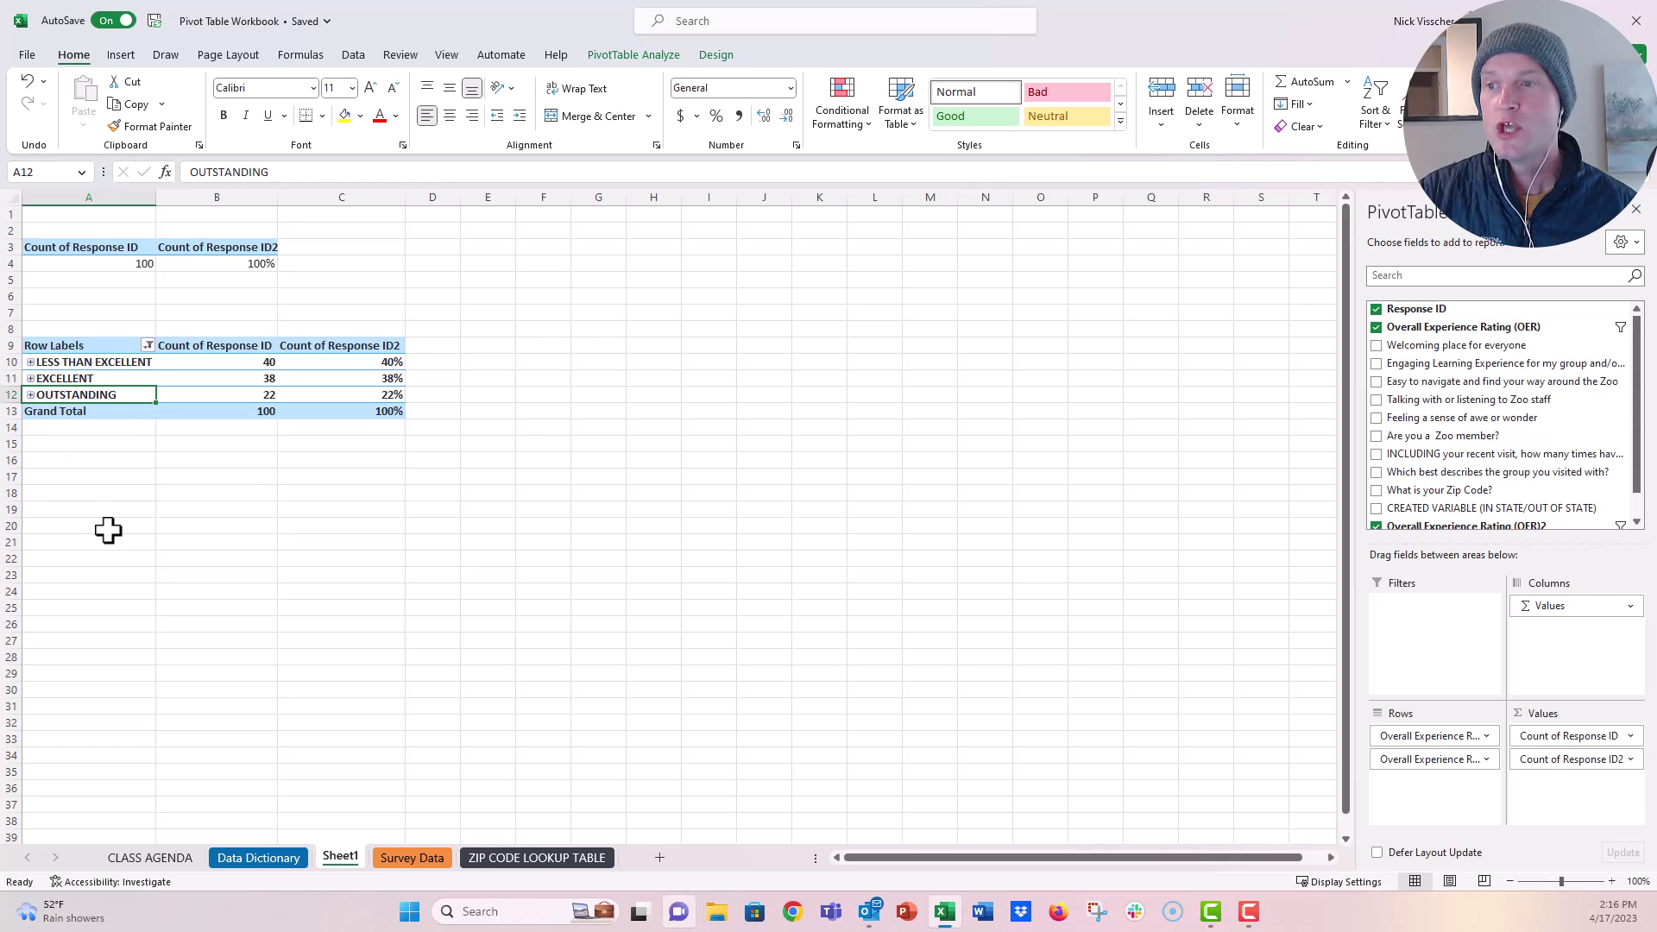
- Drag the original Overall Experience Rating field out of Rows, leaving rows at 40%, 38% and 22%
left_click_drag(1638, 380, 1639, 406)
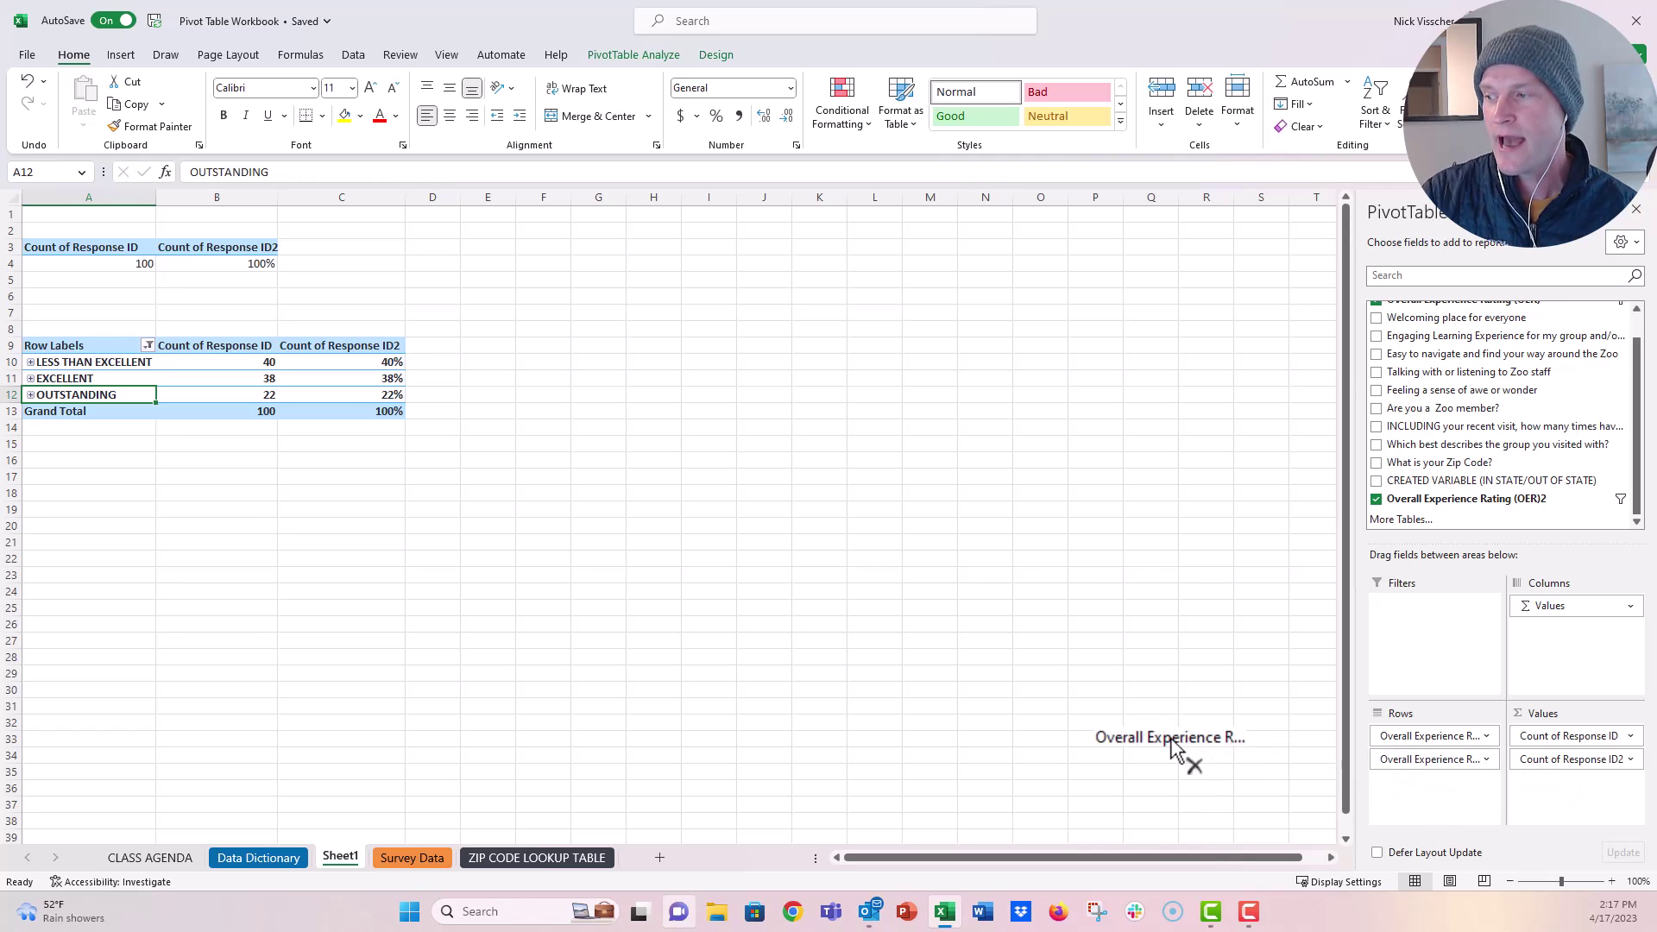
left_click_drag(1391, 761, 1171, 739)
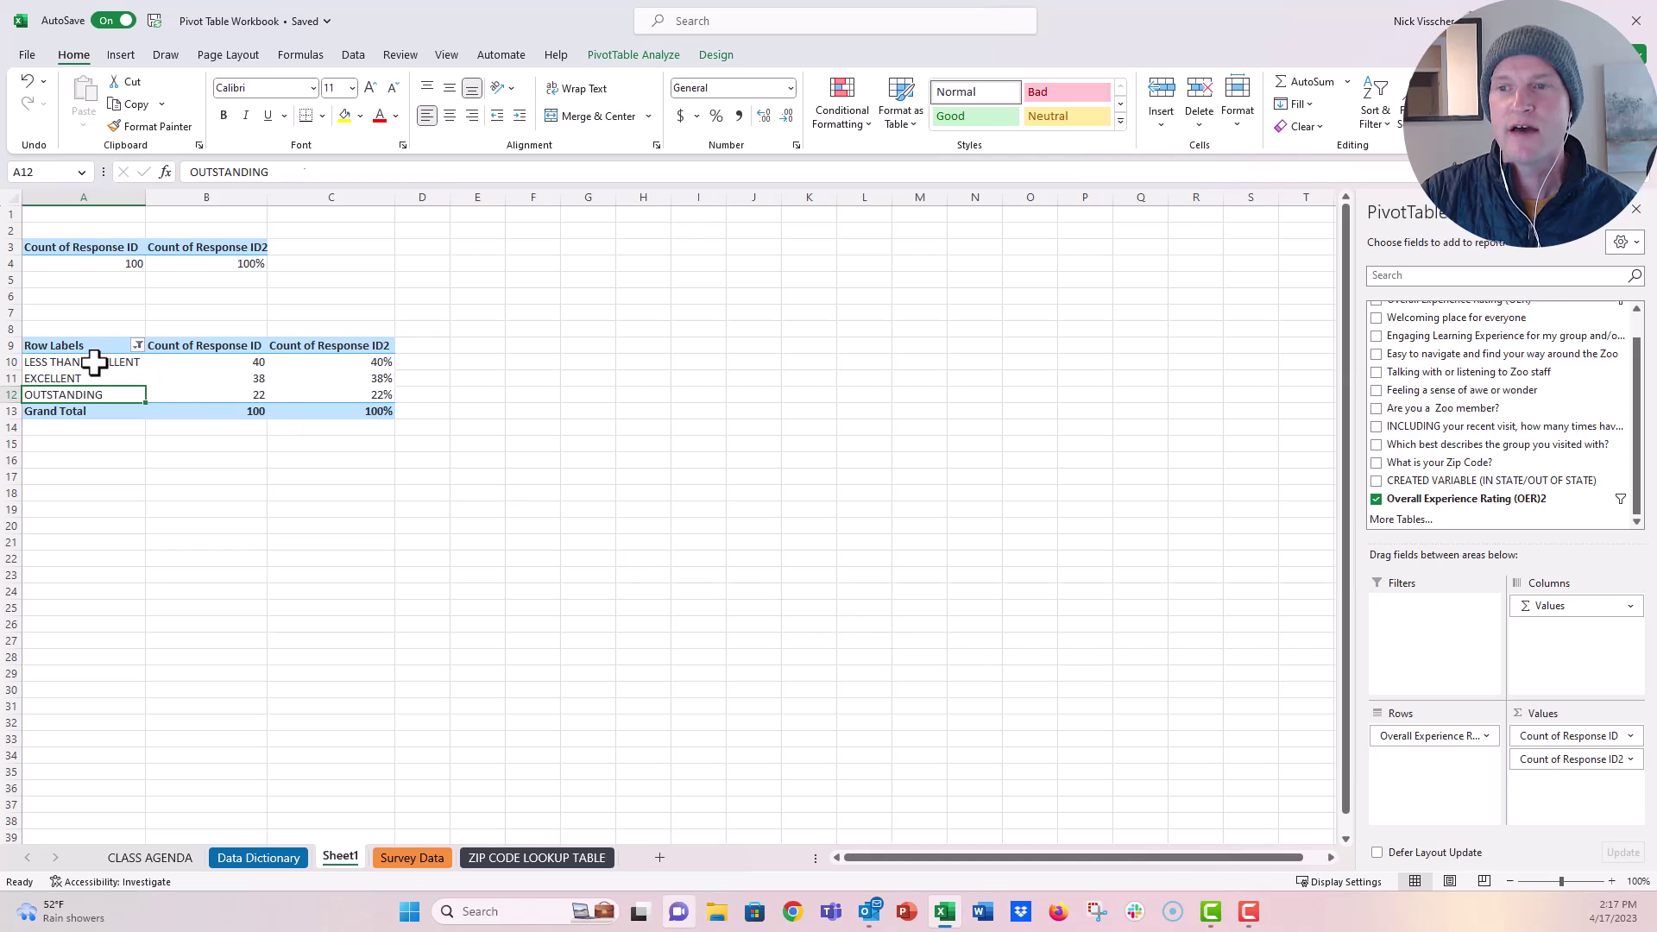
left_click_drag(81, 362, 341, 395)
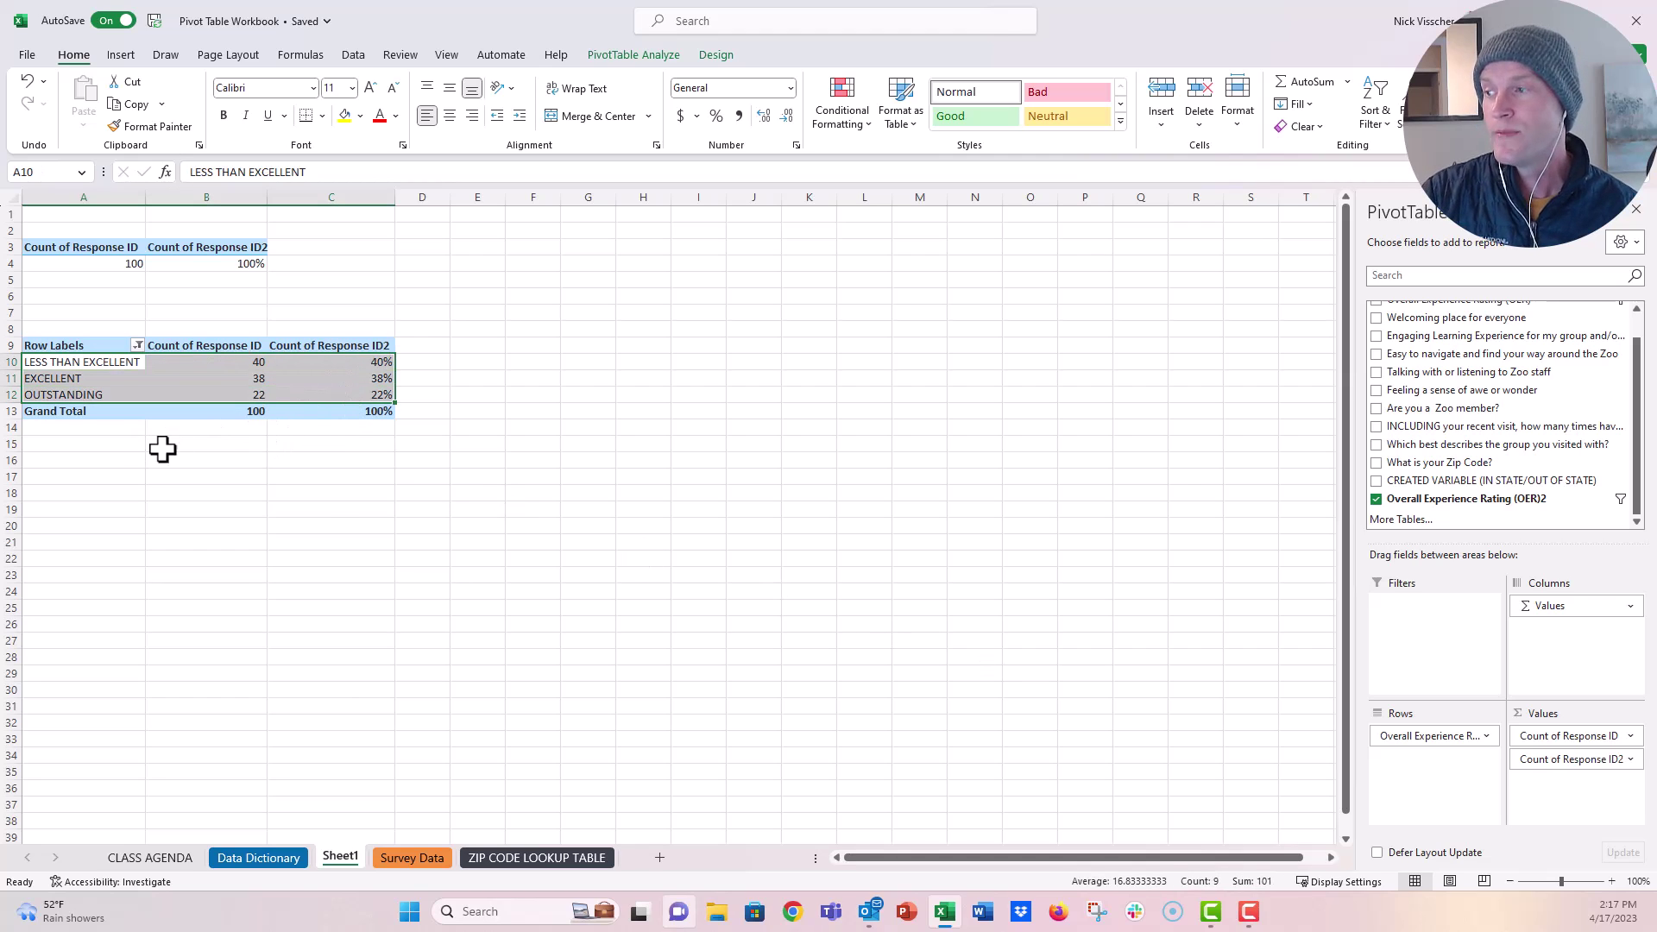
- Ungroup the LESS THAN EXCELLENT label, restoring POOR, FAIR, GOOD, EXCELLENT and OUTSTANDING (2, 9, 29, 38, 22)
left_click(111, 362)
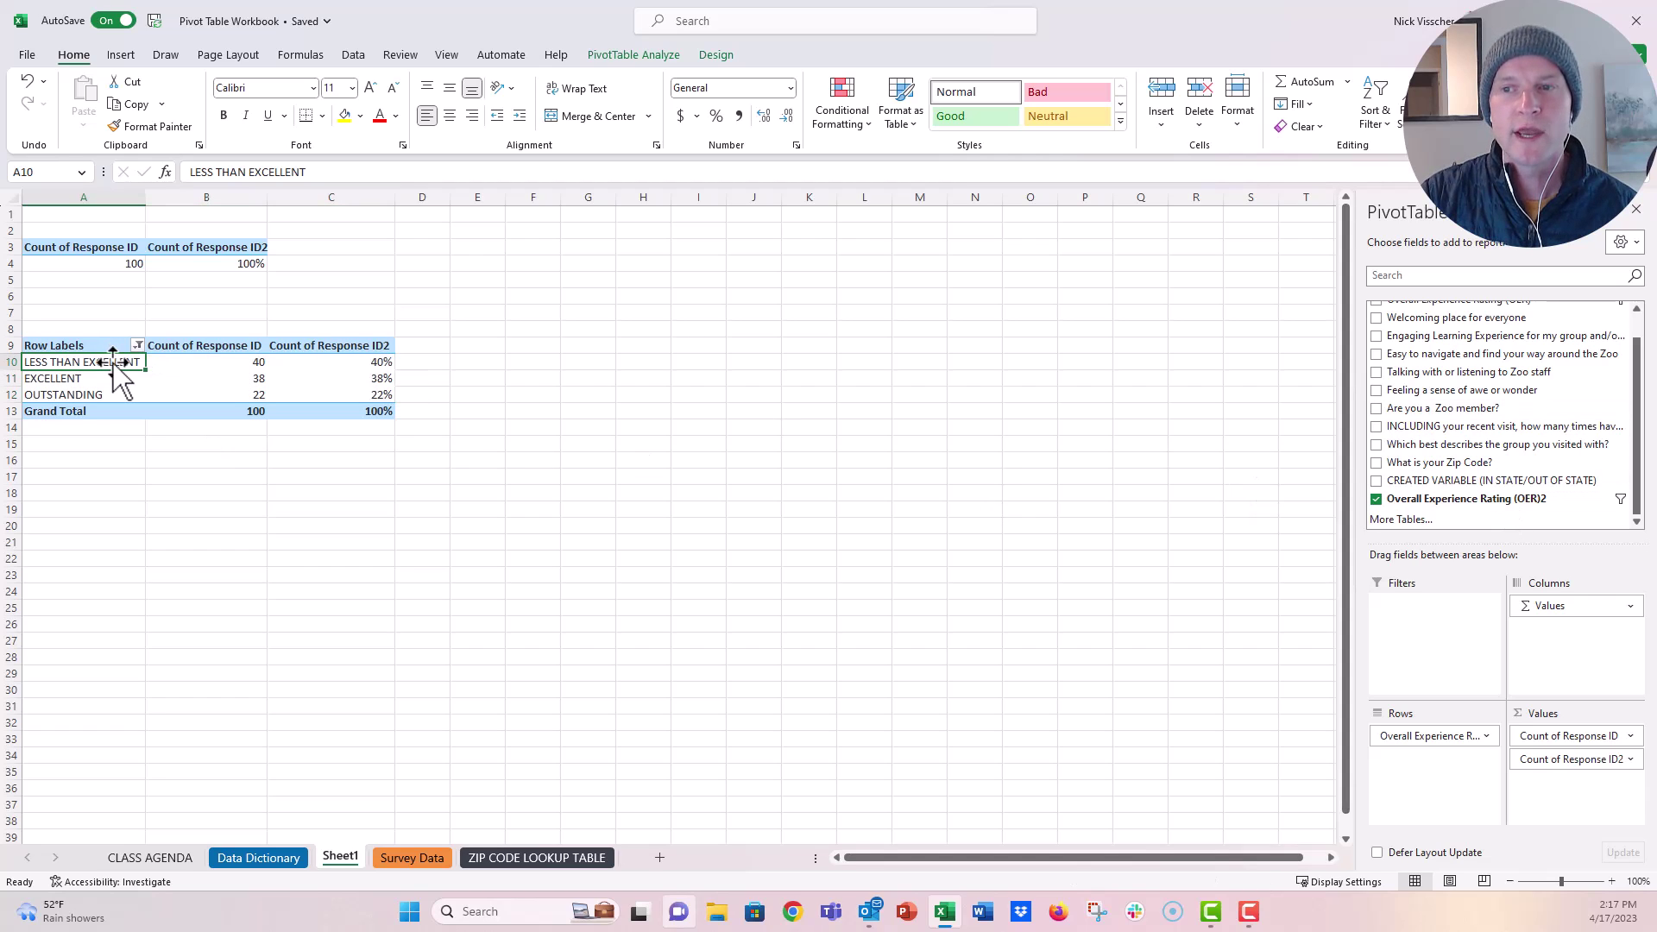
right_click(117, 364)
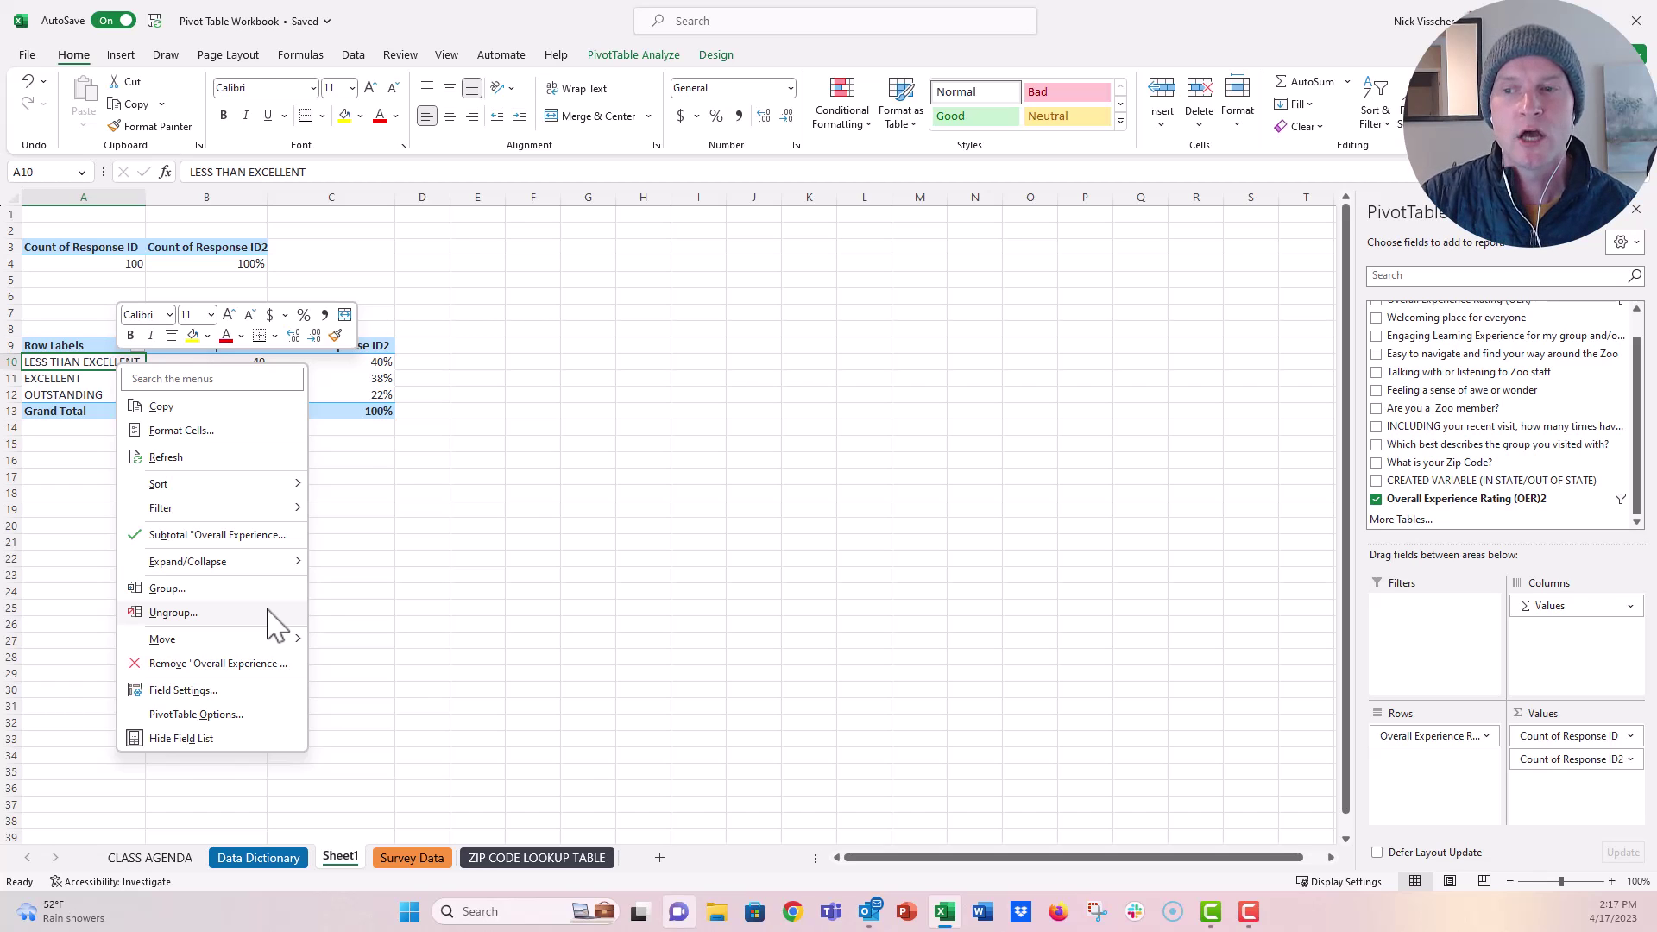
left_click(267, 612)
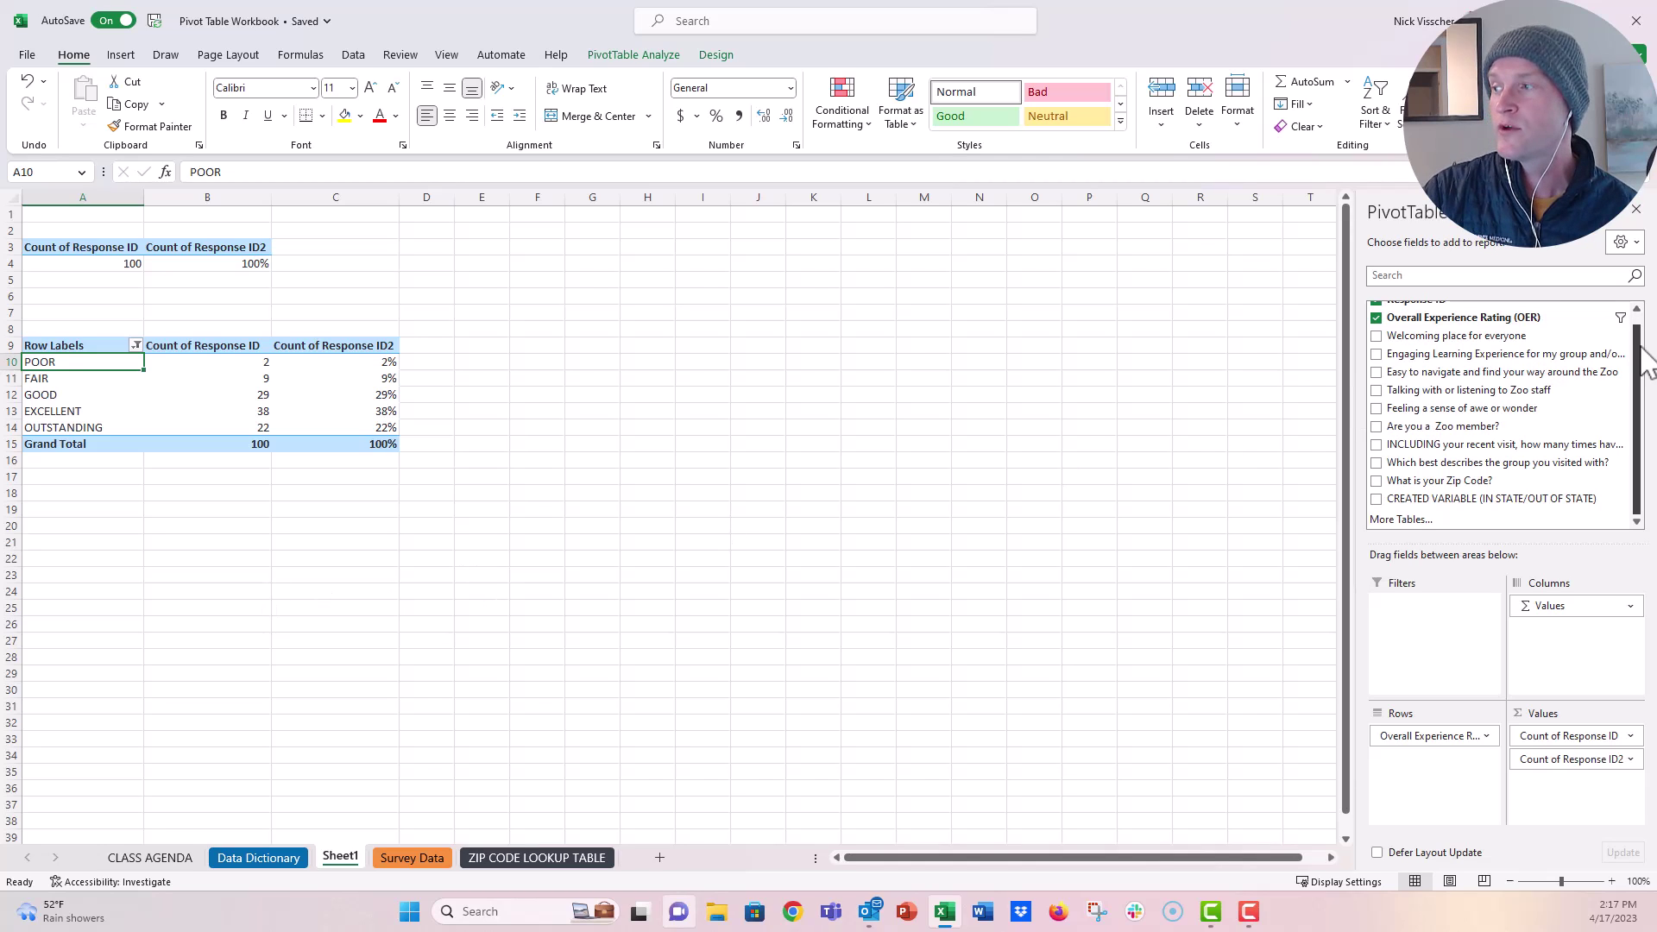
left_click(1637, 308)
scroll(1642, 310, "down", 1)
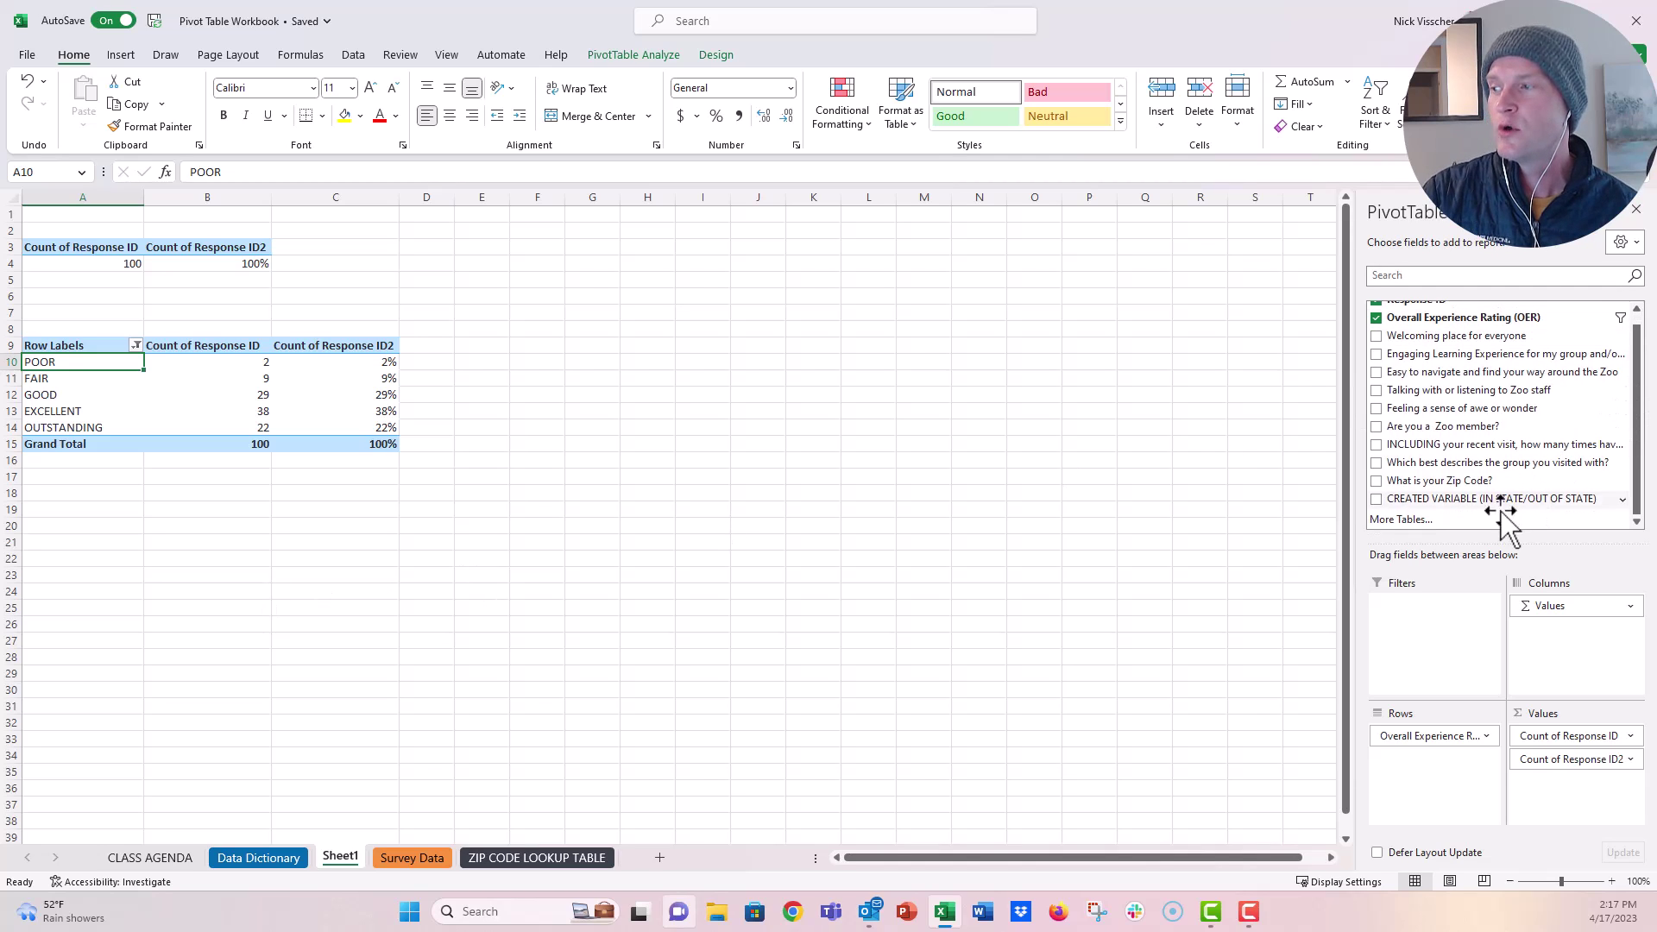